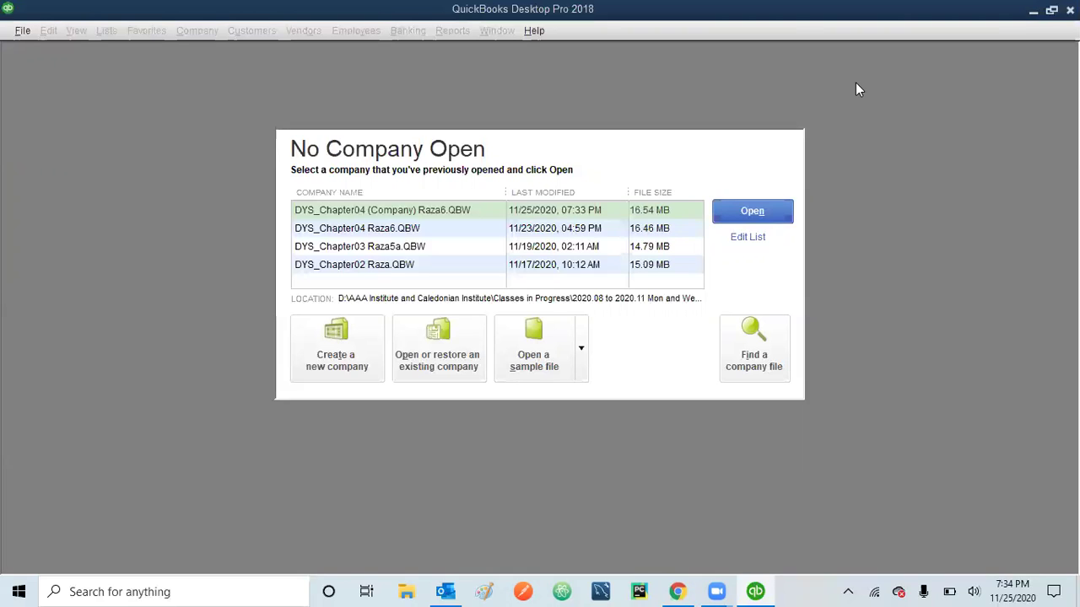
- Choose New Company from the File menu to start a new company file
{"action": "left_click", "coordinate": [23, 30]}
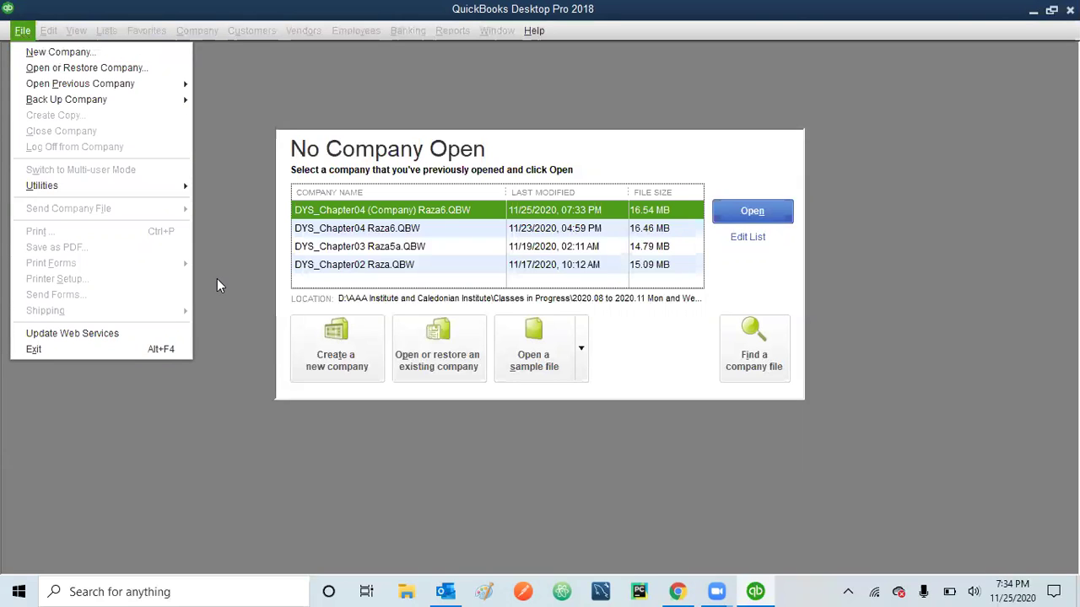
{"action": "left_click", "coordinate": [338, 344]}
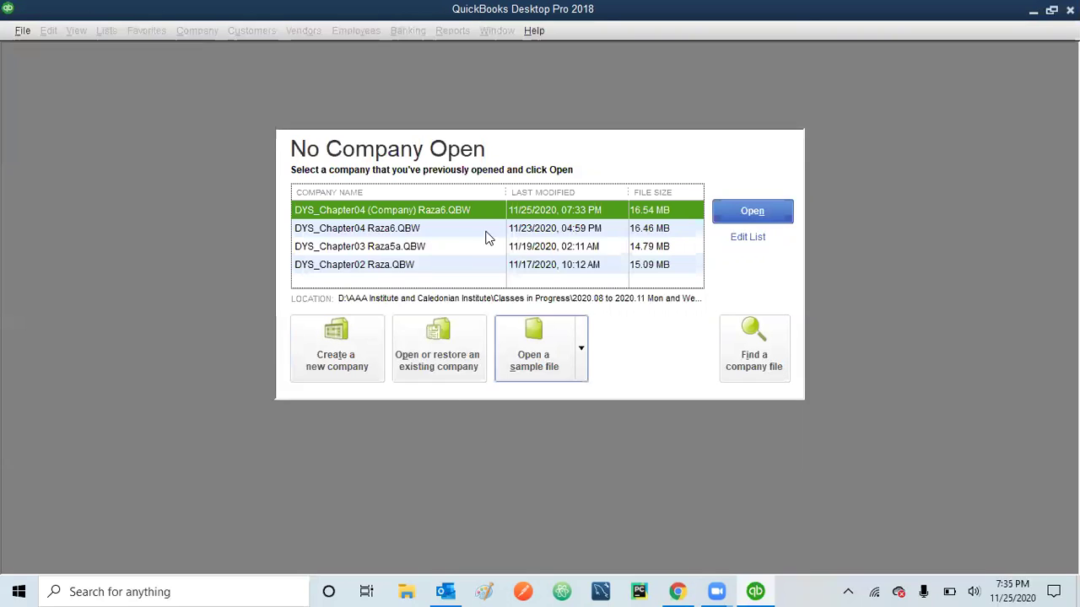
{"action": "left_click", "coordinate": [22, 30]}
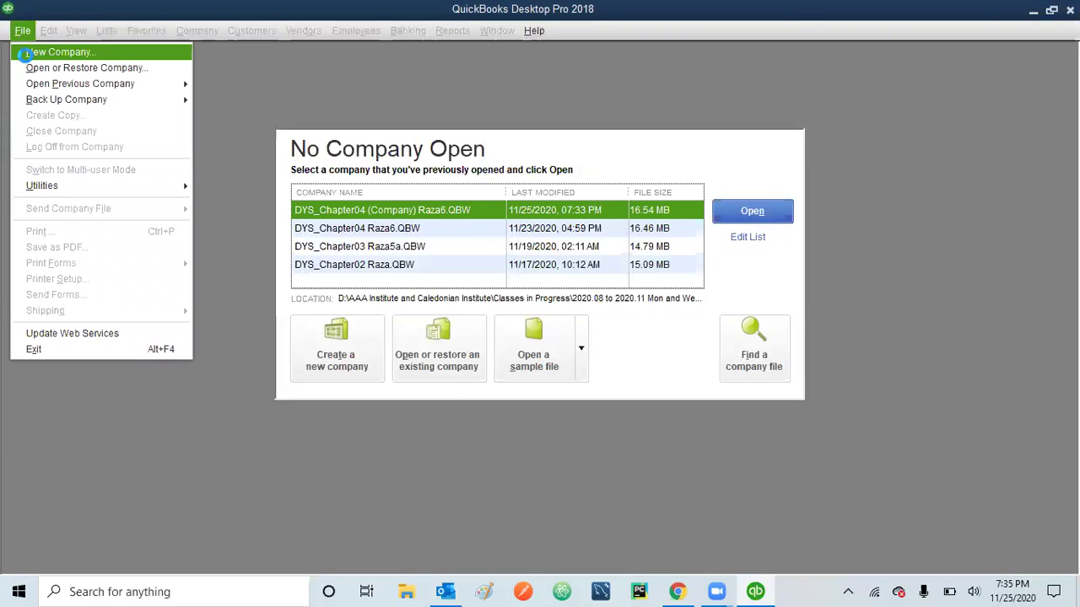
{"action": "left_click", "coordinate": [25, 52]}
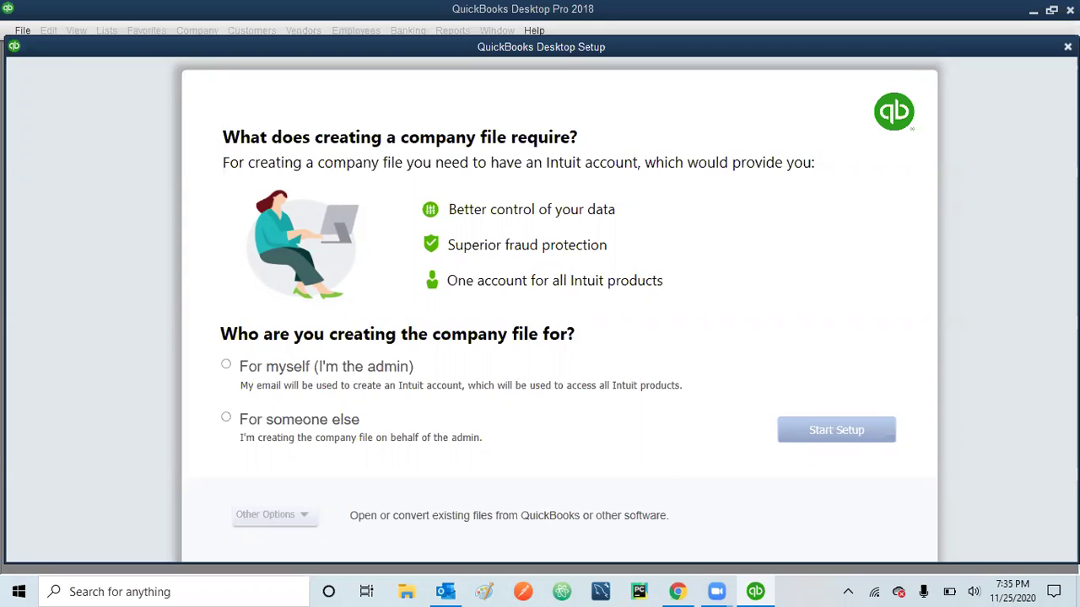
- Relaunch company creation, choose 'For someone else', glance at Other Options, then Start Setup
{"action": "left_click", "coordinate": [1067, 46]}
{"action": "left_click", "coordinate": [329, 350]}
{"action": "left_click", "coordinate": [226, 419]}
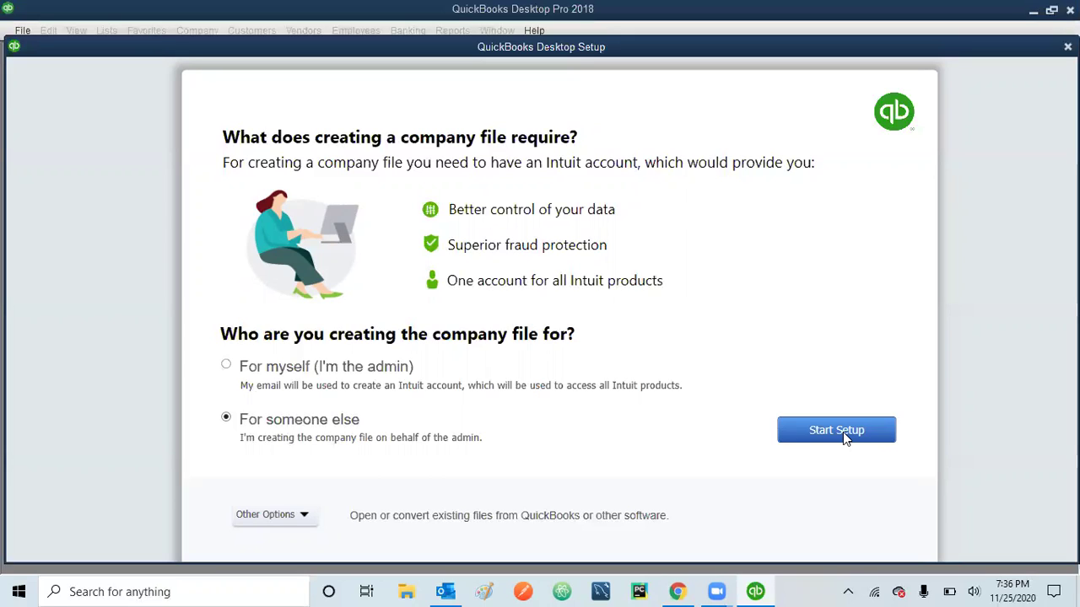
{"action": "left_click", "coordinate": [304, 516]}
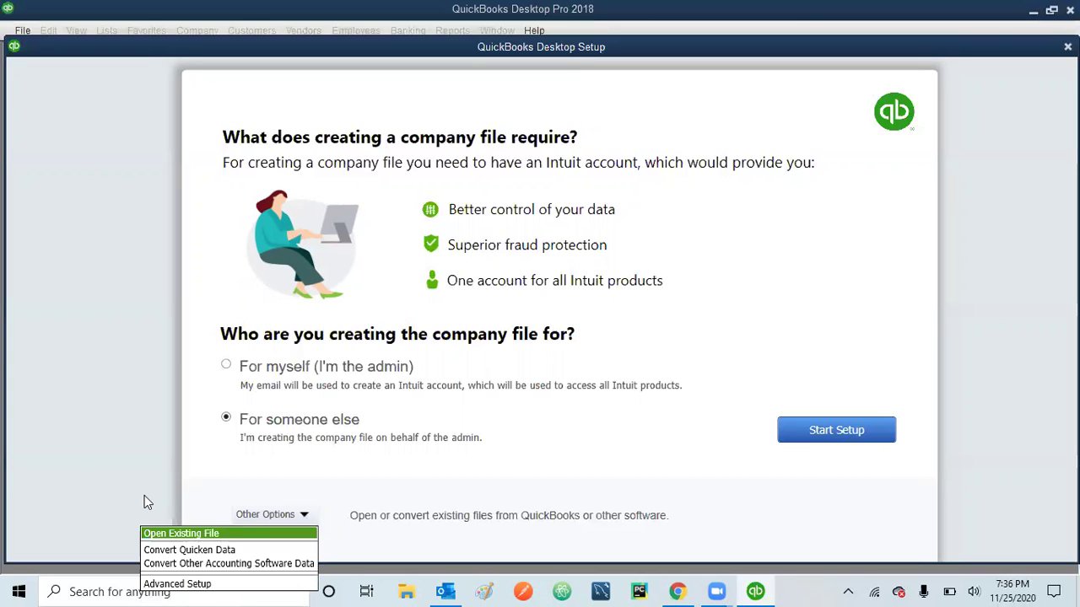
{"action": "left_click", "coordinate": [193, 484]}
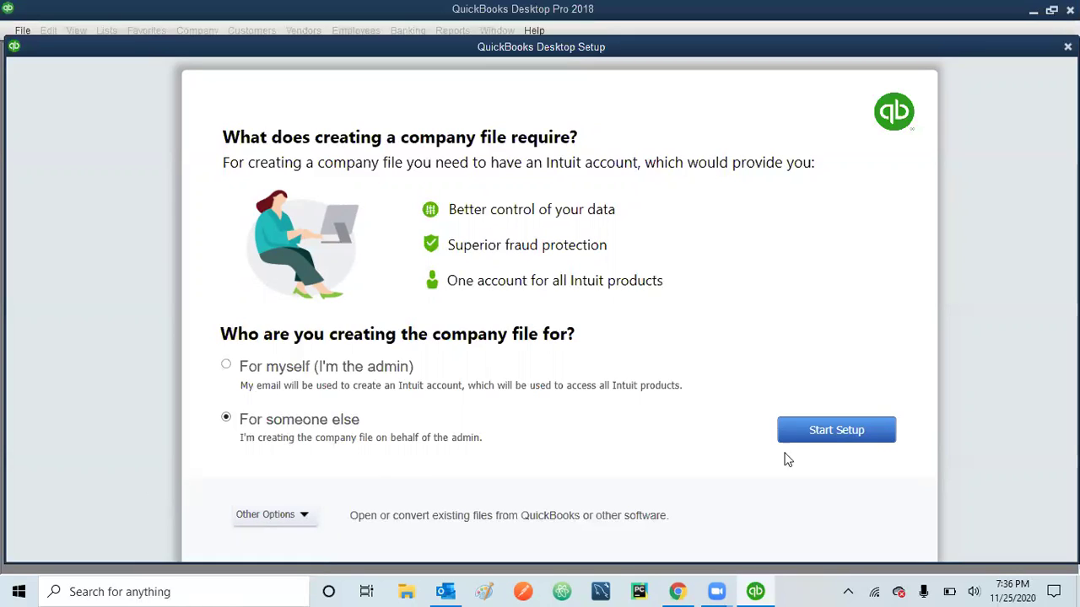
{"action": "left_click", "coordinate": [836, 431]}
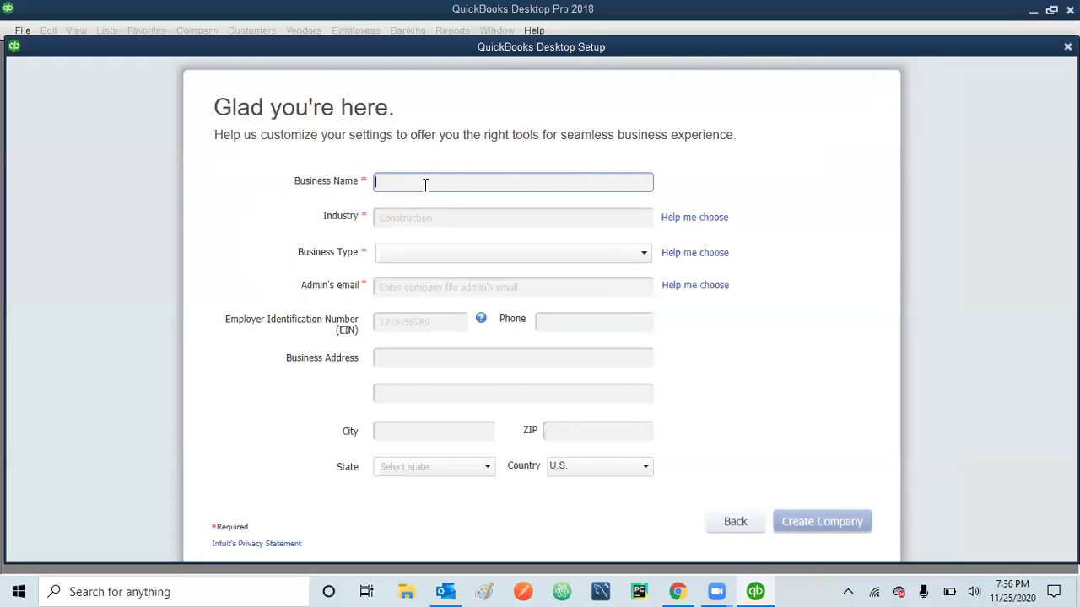
- Enter 'Raza Electronics' as the business name and bring up the industry list via Help me choose
{"action": "type", "text": "Raza  Electronics"}
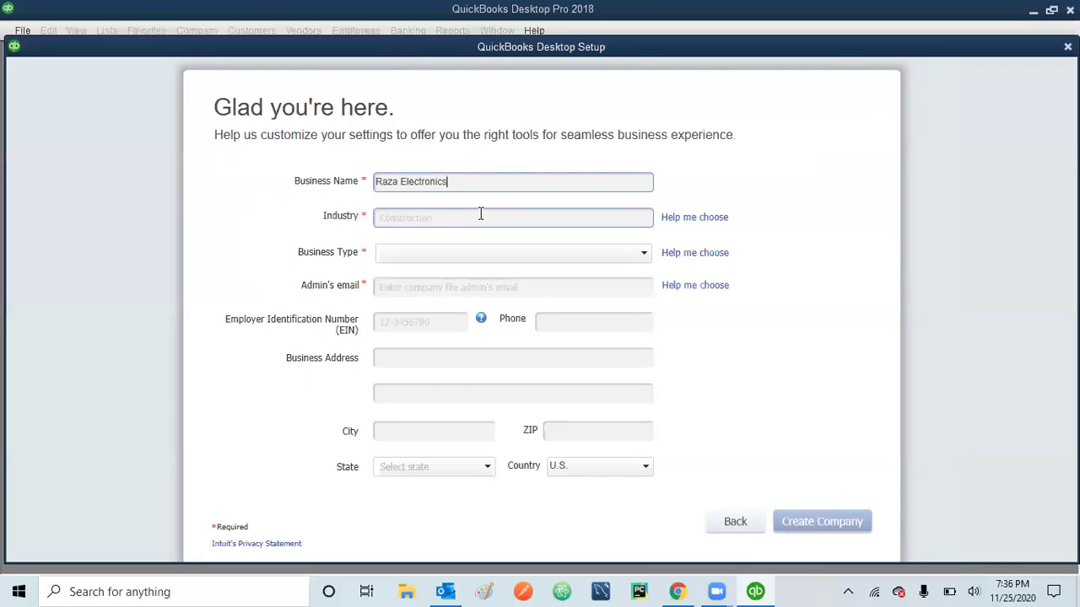
{"action": "left_click", "coordinate": [480, 216]}
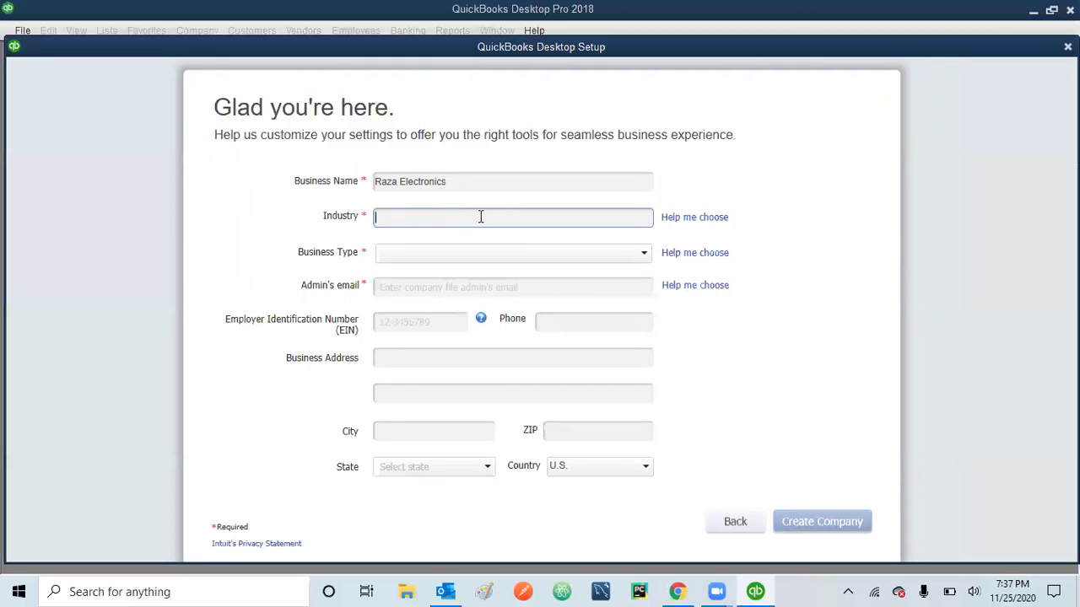
{"action": "left_click", "coordinate": [683, 219]}
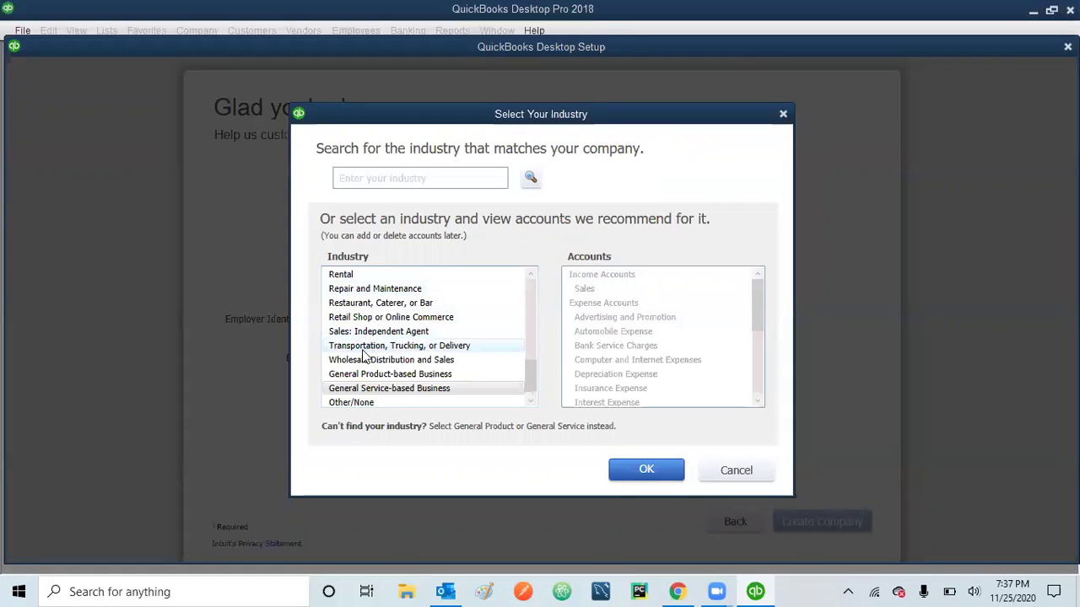
- Scroll the industry list and select Information Technology (Computers, Software), confirming with OK
{"action": "left_click", "coordinate": [532, 294]}
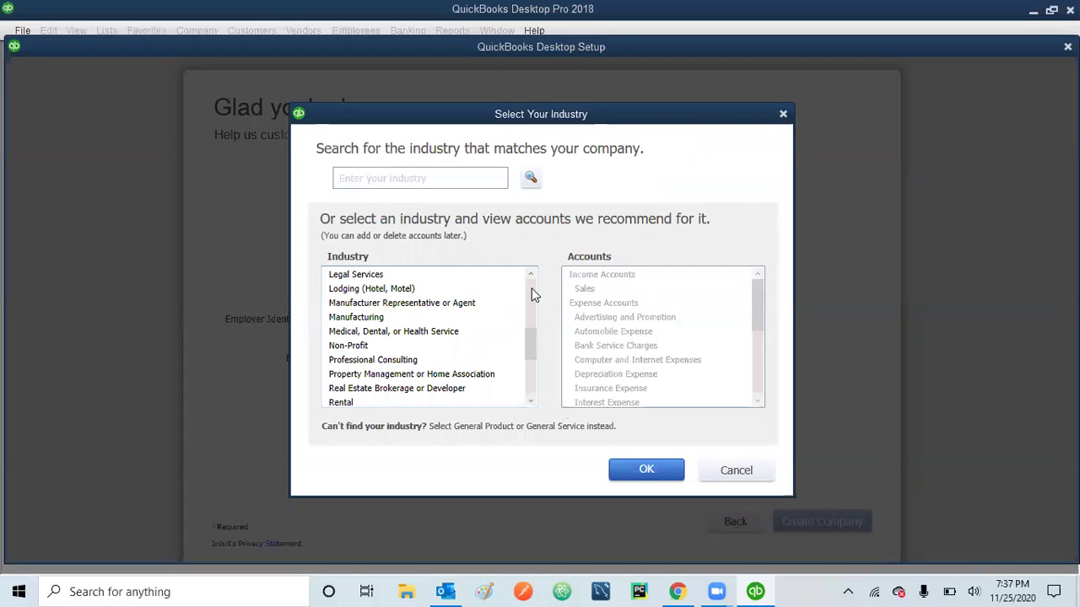
{"action": "left_click", "coordinate": [531, 294]}
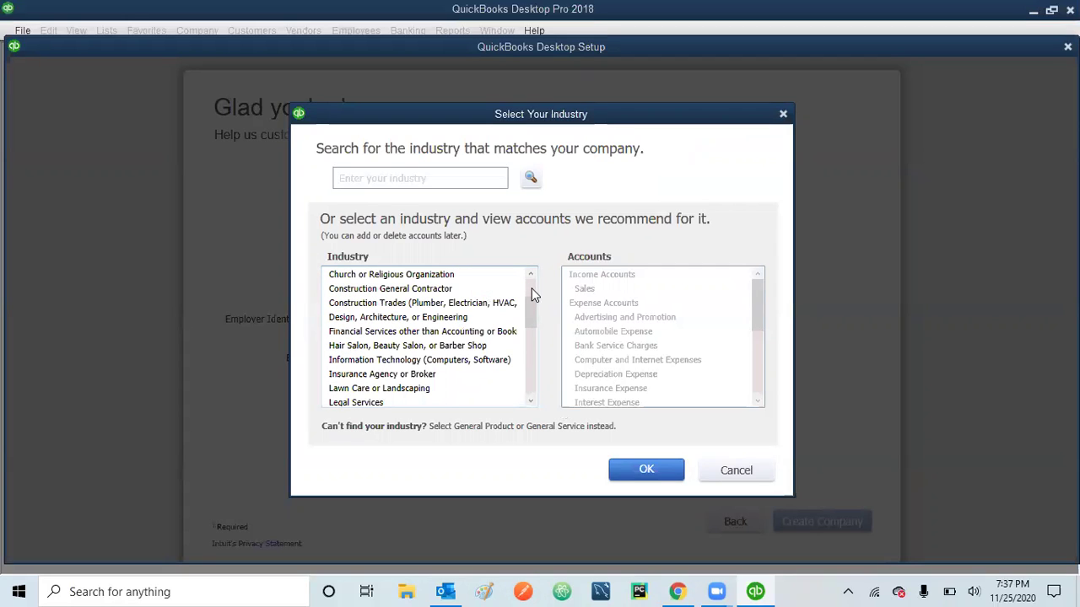
{"action": "left_click", "coordinate": [531, 283]}
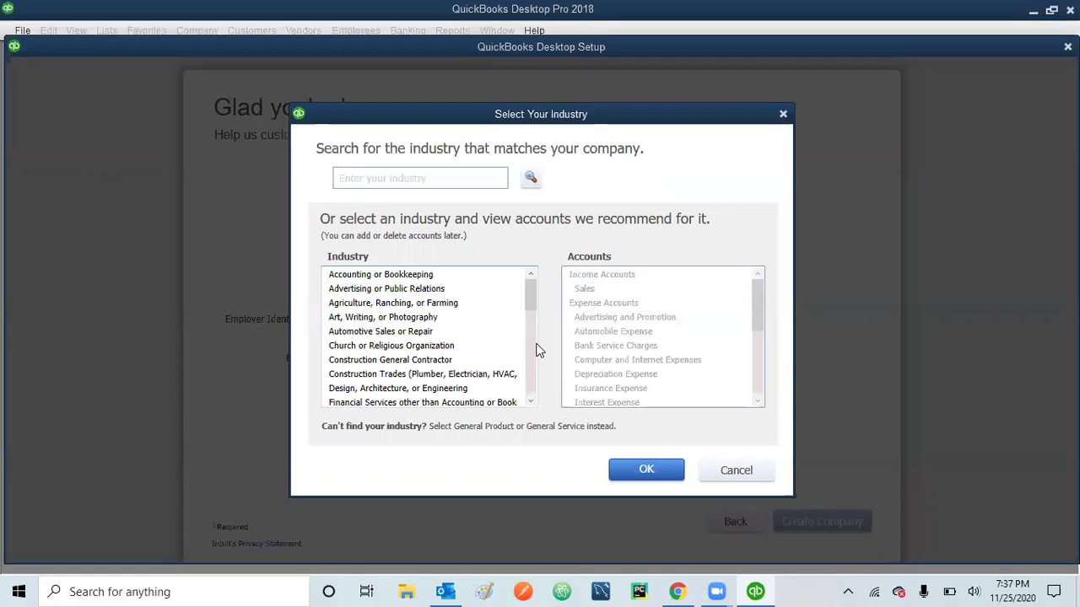
{"action": "left_click", "coordinate": [529, 403]}
{"action": "left_click", "coordinate": [529, 403]}
{"action": "left_click", "coordinate": [530, 403]}
{"action": "left_click", "coordinate": [407, 390]}
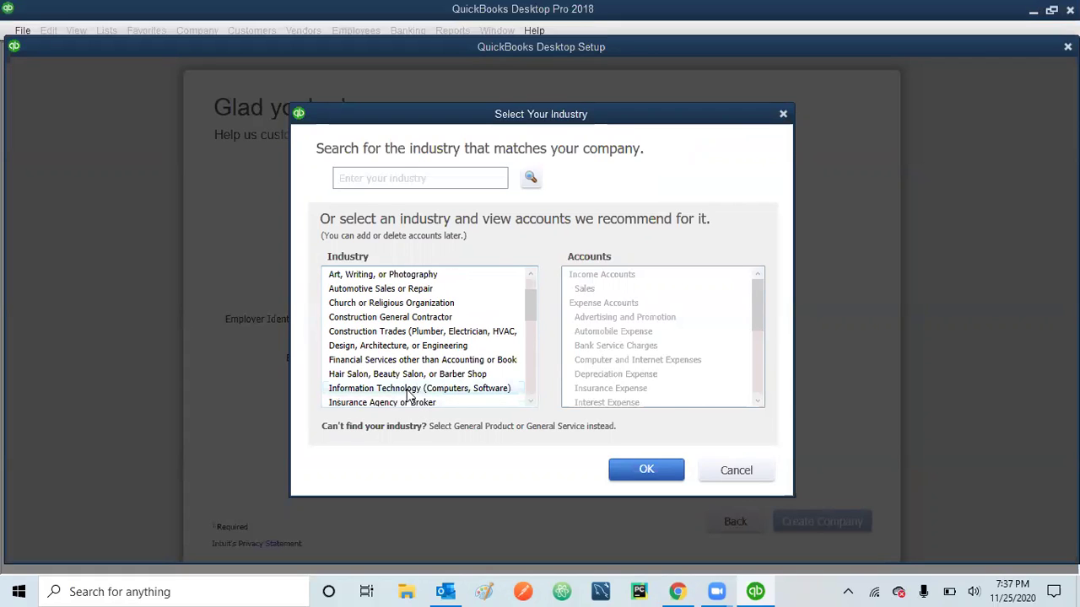
{"action": "left_click", "coordinate": [647, 471]}
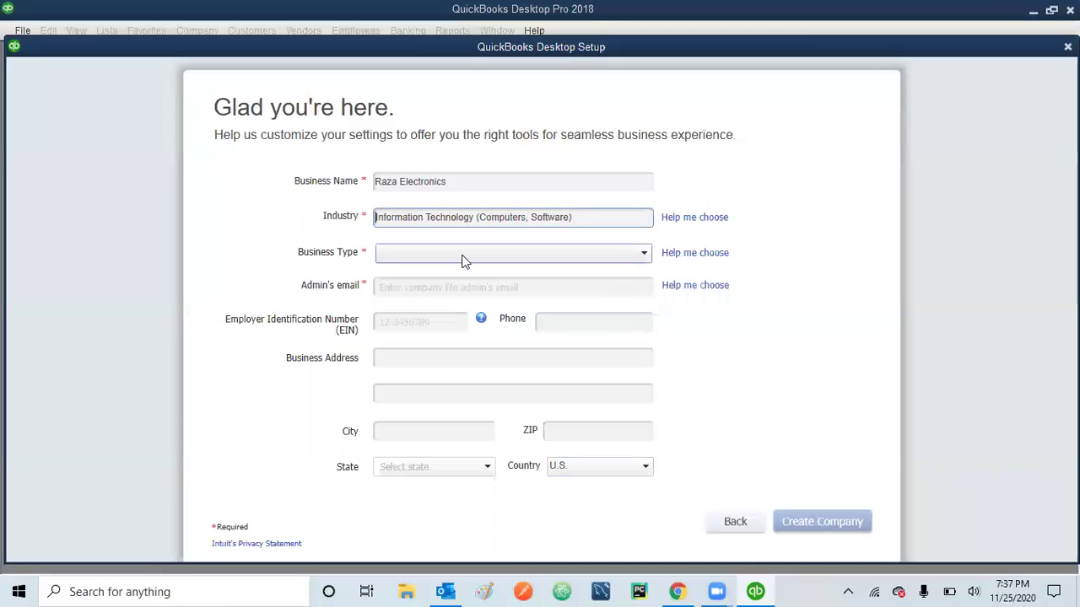
- Set the business type to Sole Proprietorship
{"action": "left_click", "coordinate": [462, 254]}
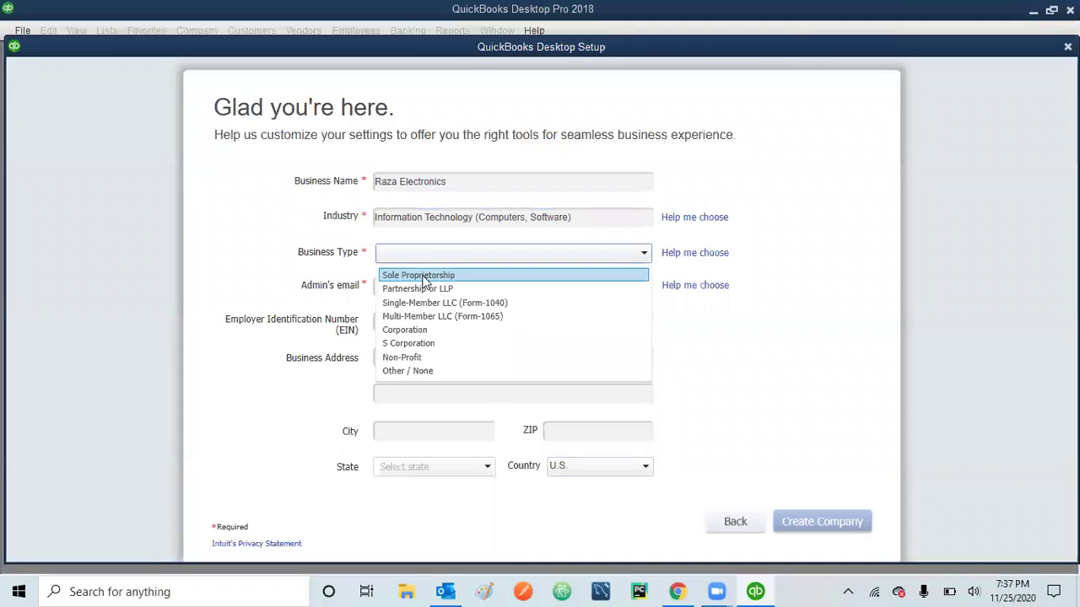
{"action": "left_click", "coordinate": [419, 278]}
{"action": "left_click", "coordinate": [427, 288]}
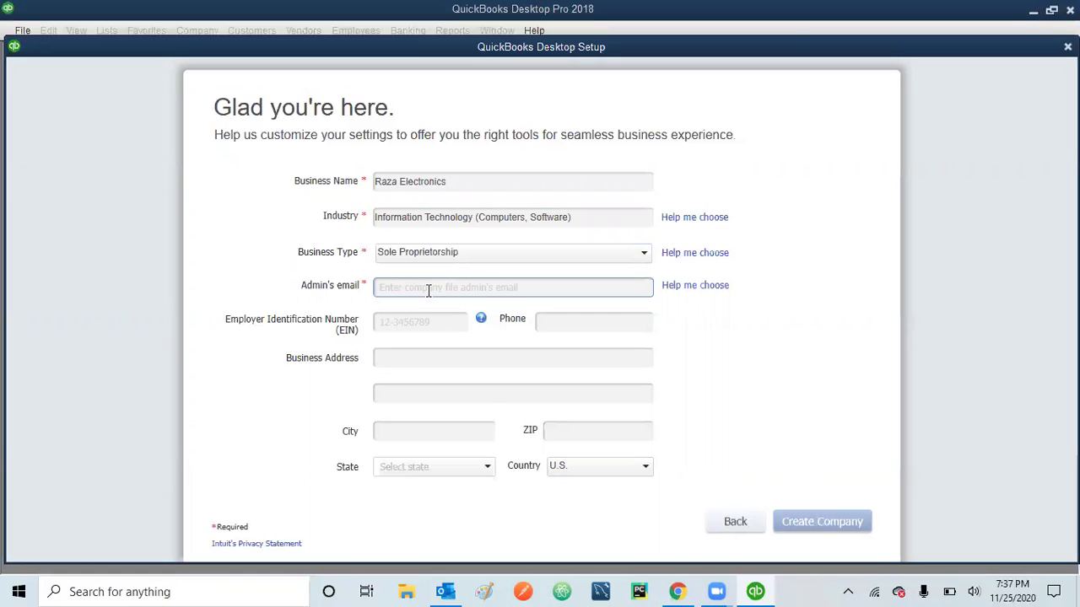
{"action": "left_click", "coordinate": [421, 398]}
{"action": "left_click", "coordinate": [415, 290]}
{"action": "left_click", "coordinate": [425, 288]}
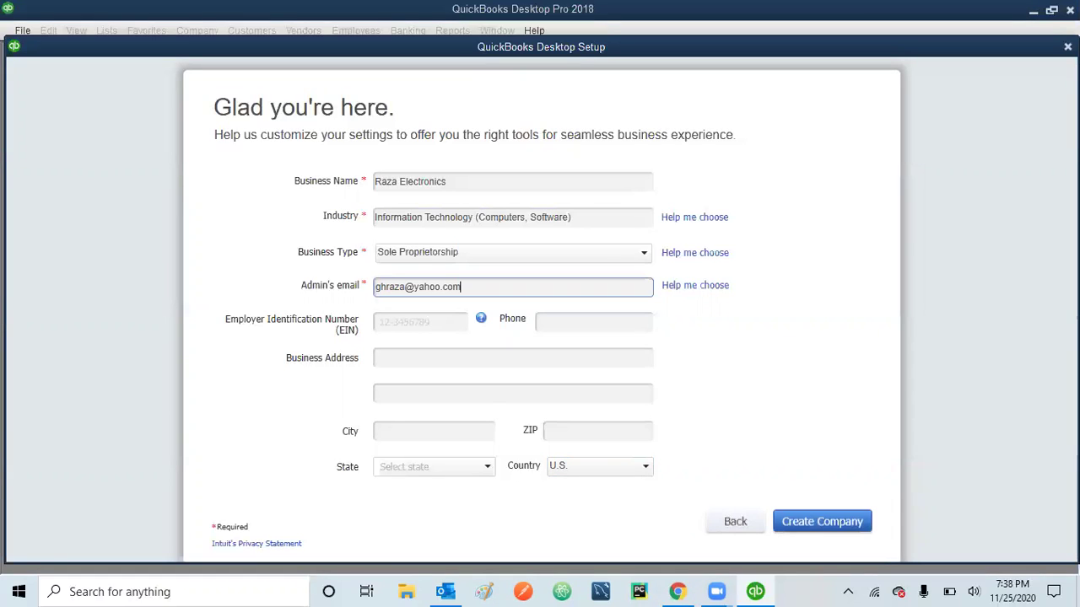
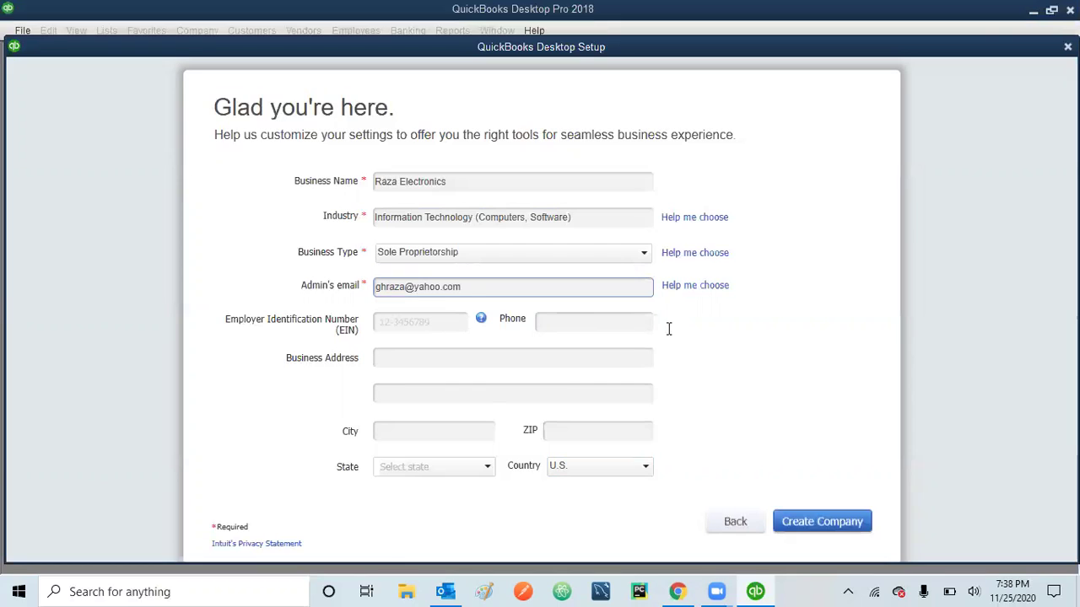
- Create the Raza Electronics company file, dismiss the Black Friday sale popup, and start working
{"action": "left_click", "coordinate": [816, 523]}
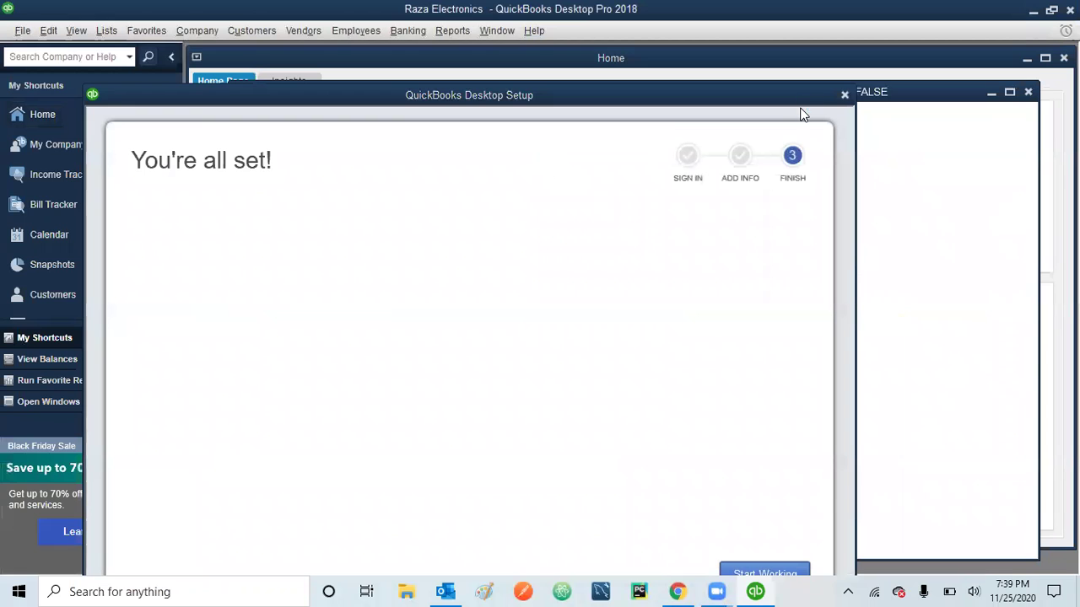
{"action": "left_click", "coordinate": [755, 570]}
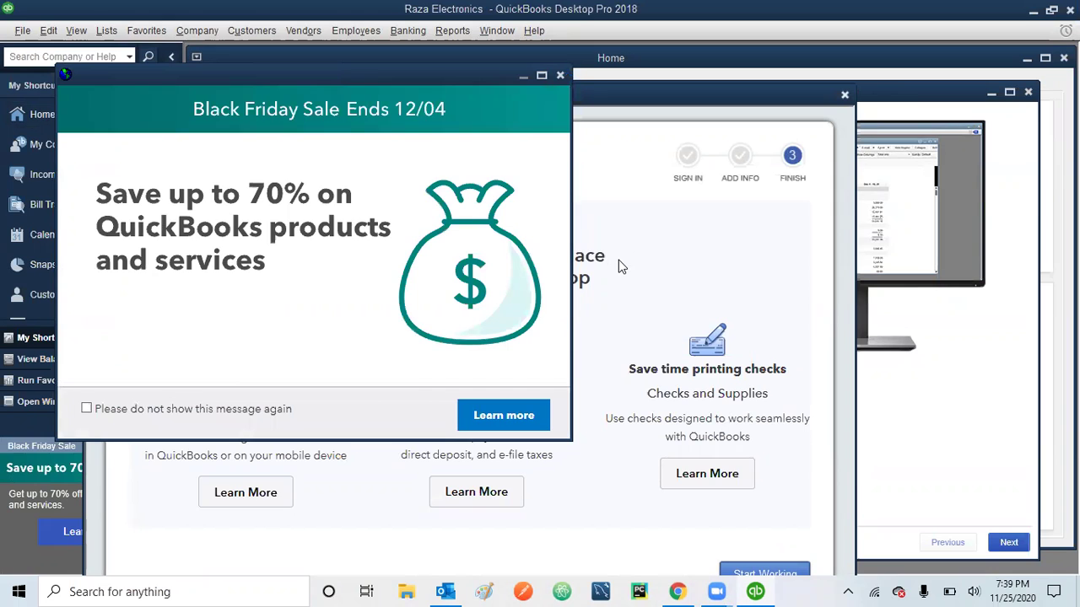
{"action": "left_click", "coordinate": [618, 260]}
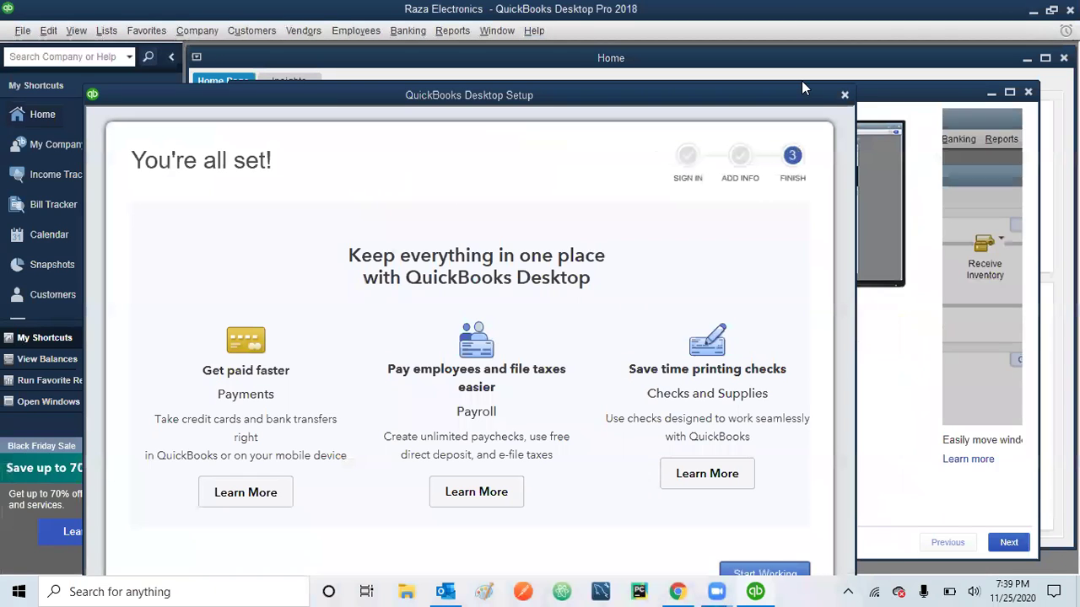
{"action": "left_click", "coordinate": [771, 577]}
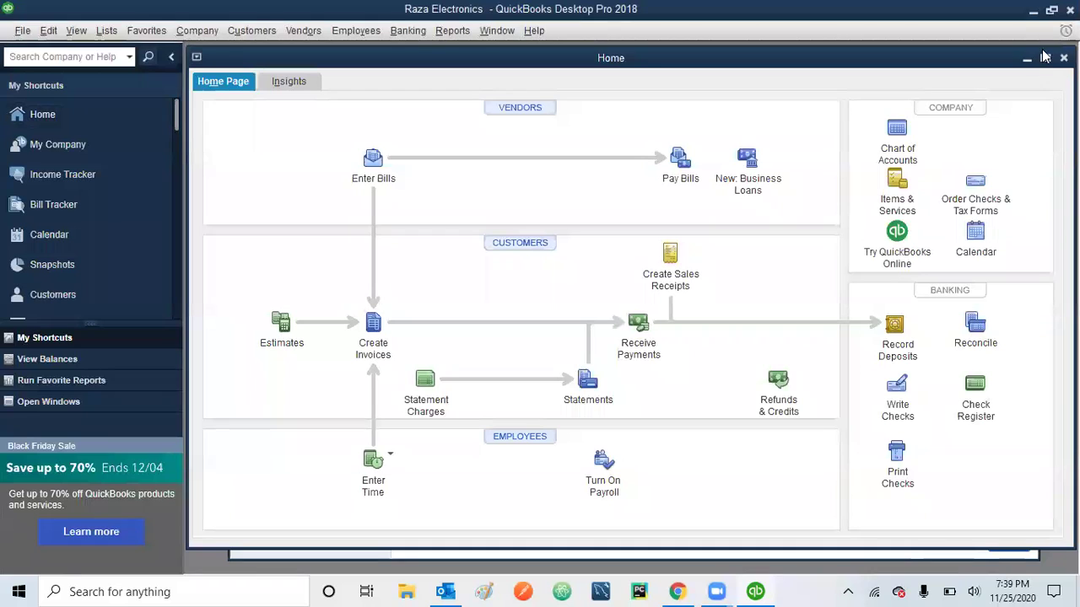
- Maximize the Home window and open the Chart of Accounts
{"action": "left_click", "coordinate": [1045, 58]}
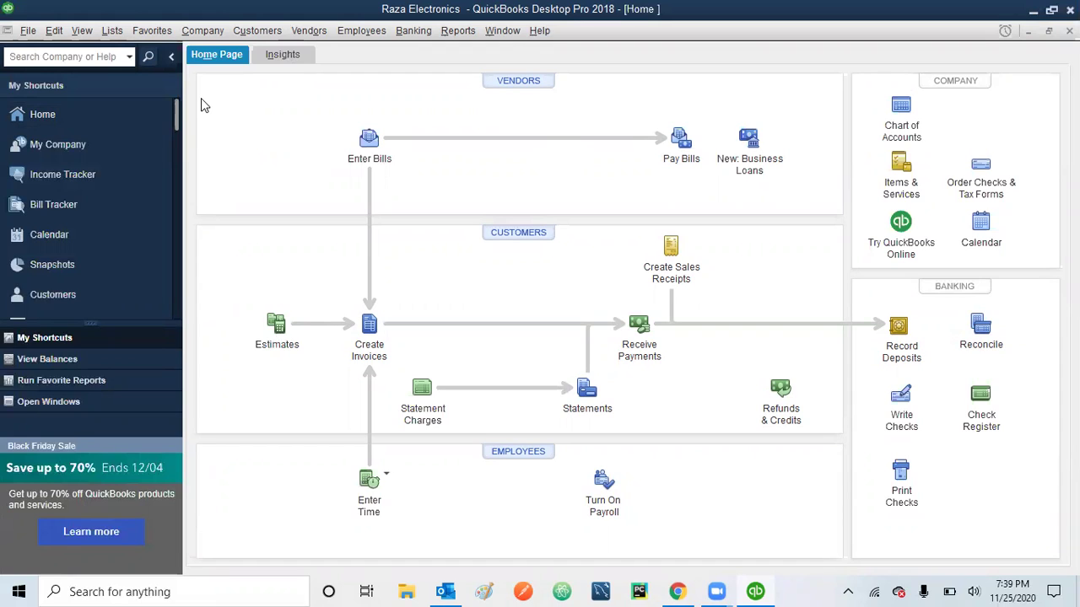
{"action": "left_click", "coordinate": [900, 111]}
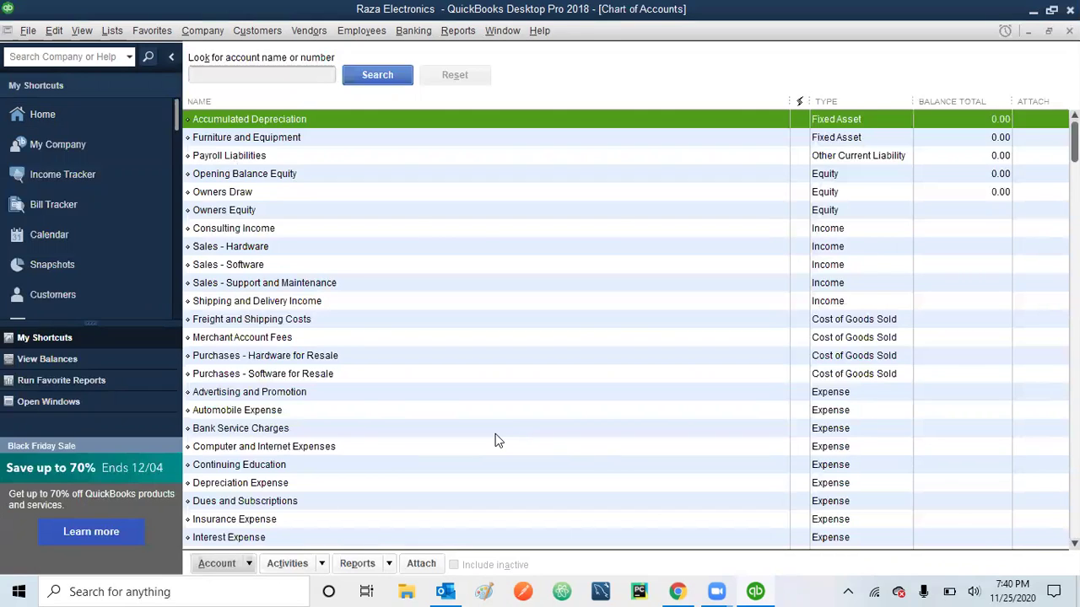
- Inspect the Sales - Software account's options, scroll the accounts, then close Chart of Accounts
{"action": "left_click", "coordinate": [253, 267]}
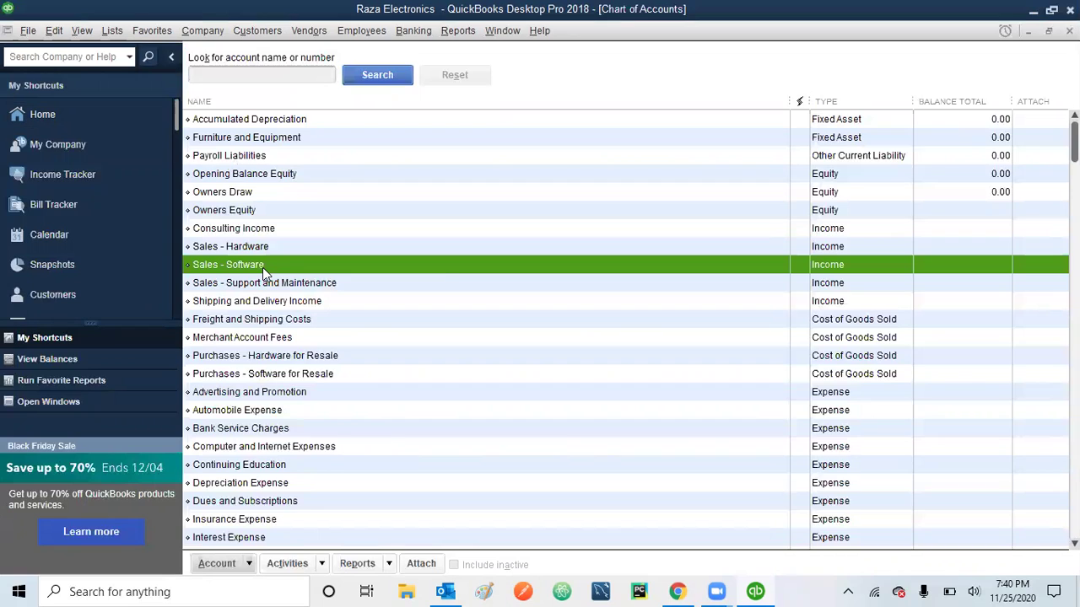
{"action": "right_click", "coordinate": [262, 267]}
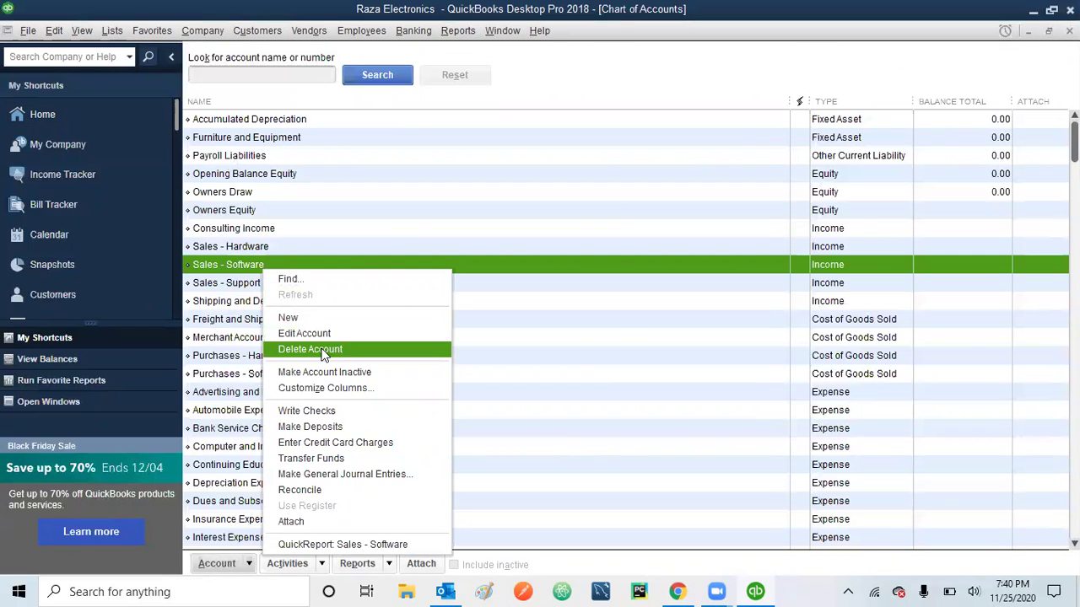
{"action": "left_click", "coordinate": [235, 267]}
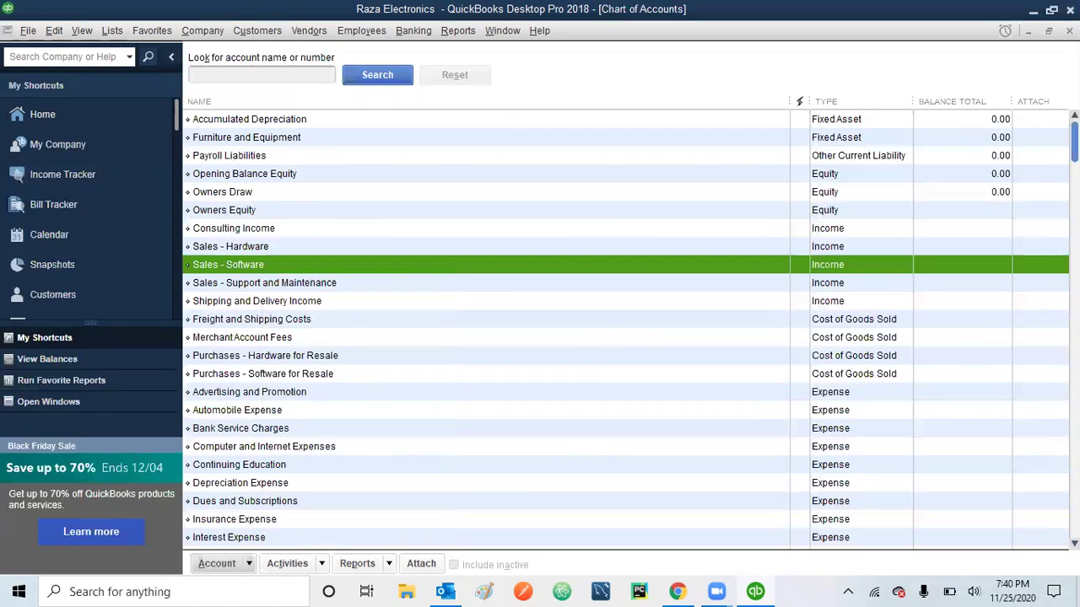
{"action": "scroll", "coordinate": [624, 329], "scroll_direction": "down", "scroll_amount": 3}
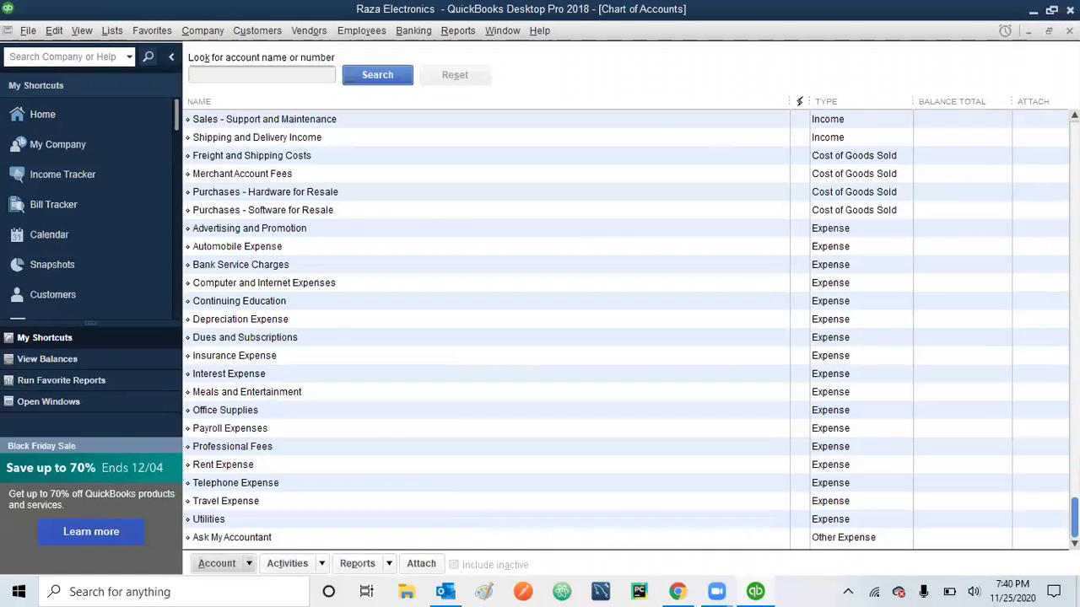
{"action": "scroll", "coordinate": [624, 329], "scroll_direction": "up", "scroll_amount": 3}
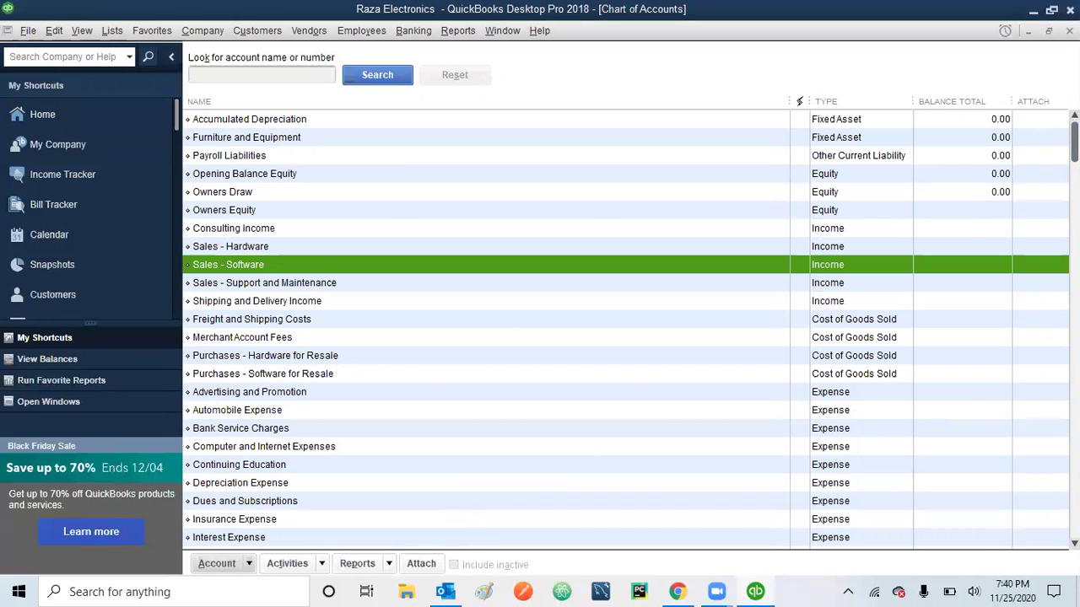
{"action": "key", "text": "Escape"}
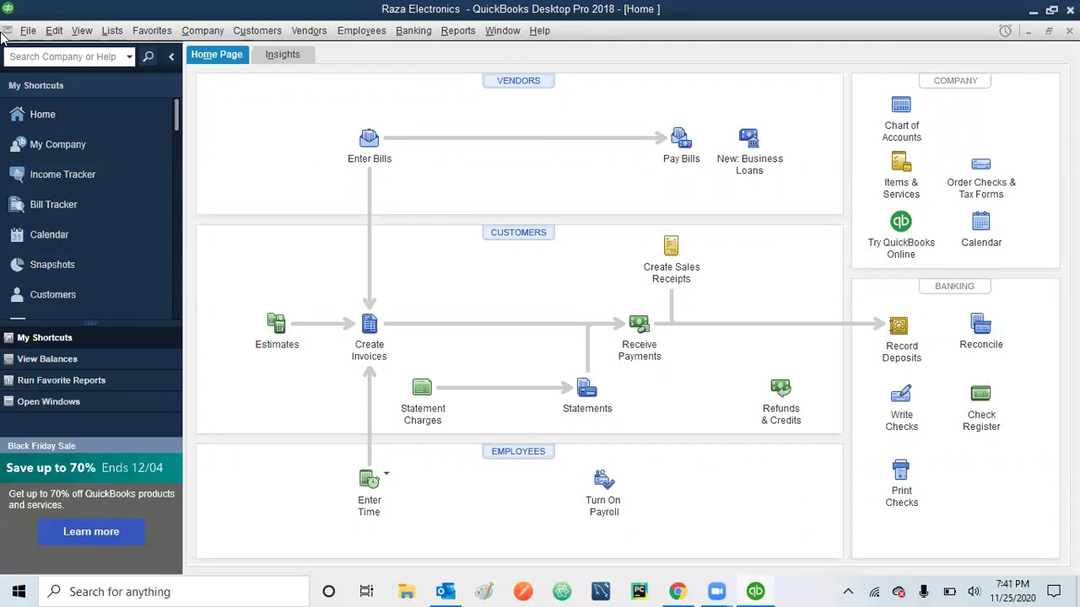
- Go to the My Company page from the left shortcuts
{"action": "left_click", "coordinate": [44, 144]}
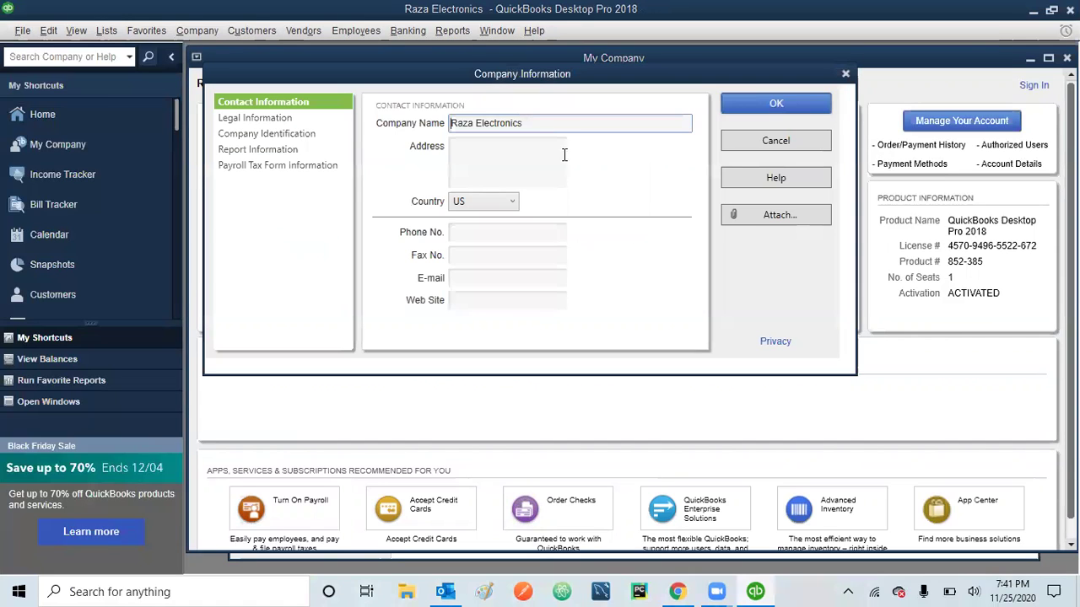
- Review Legal, Identification, Report and Payroll Tax Form sections, cancel unchanged, then open the File menu
{"action": "left_click", "coordinate": [243, 119]}
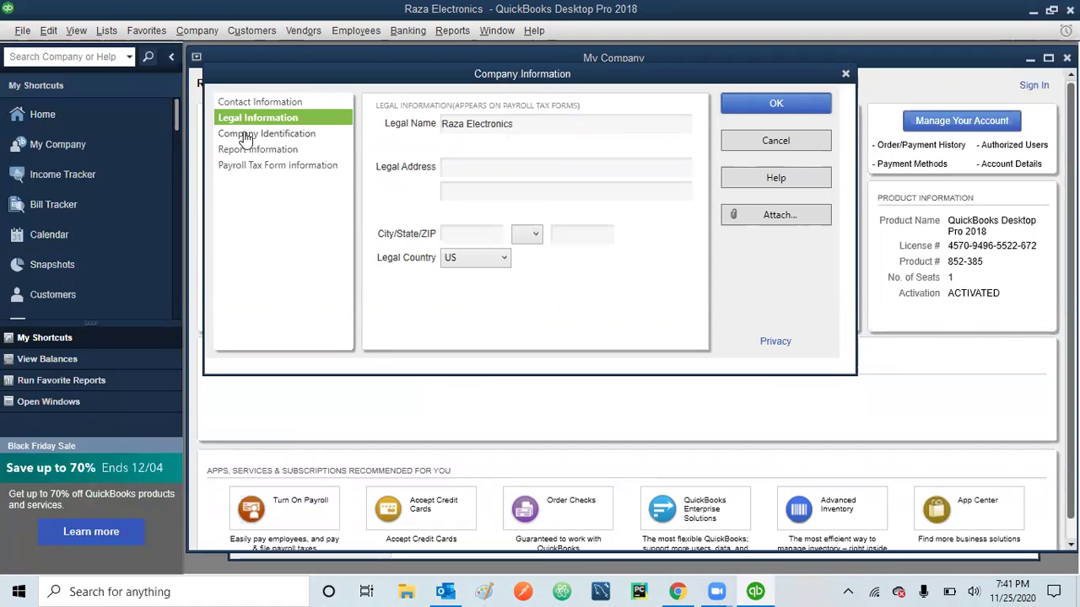
{"action": "left_click", "coordinate": [245, 136]}
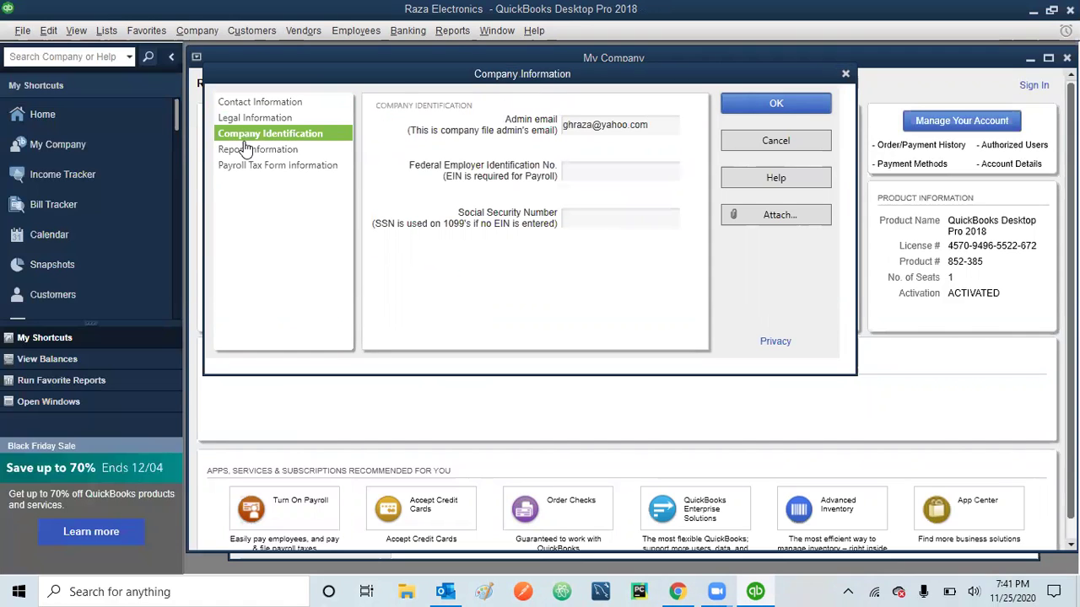
{"action": "left_click", "coordinate": [244, 152]}
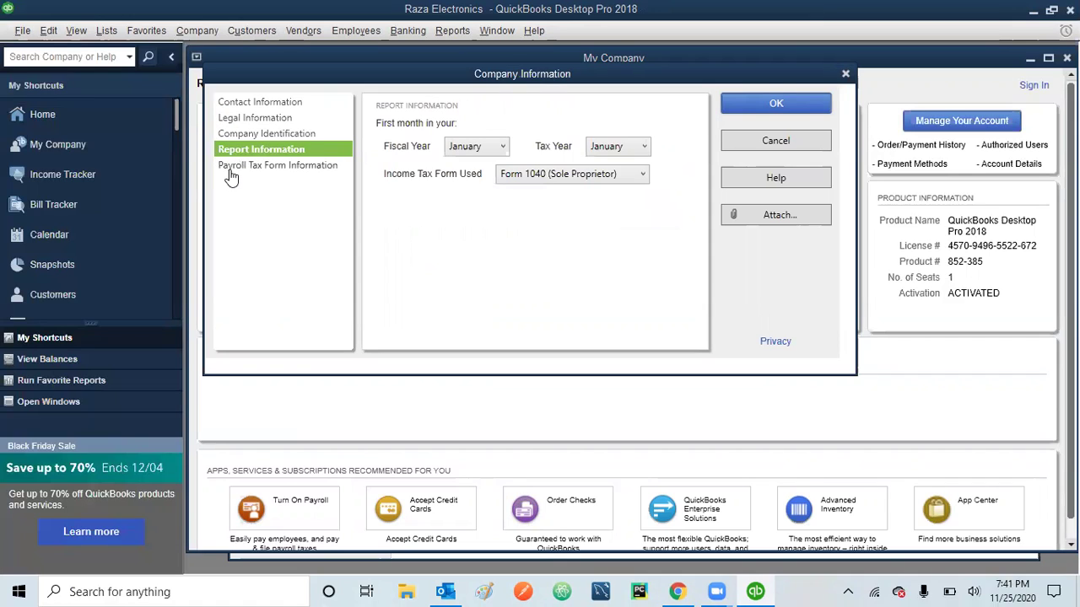
{"action": "left_click", "coordinate": [237, 173]}
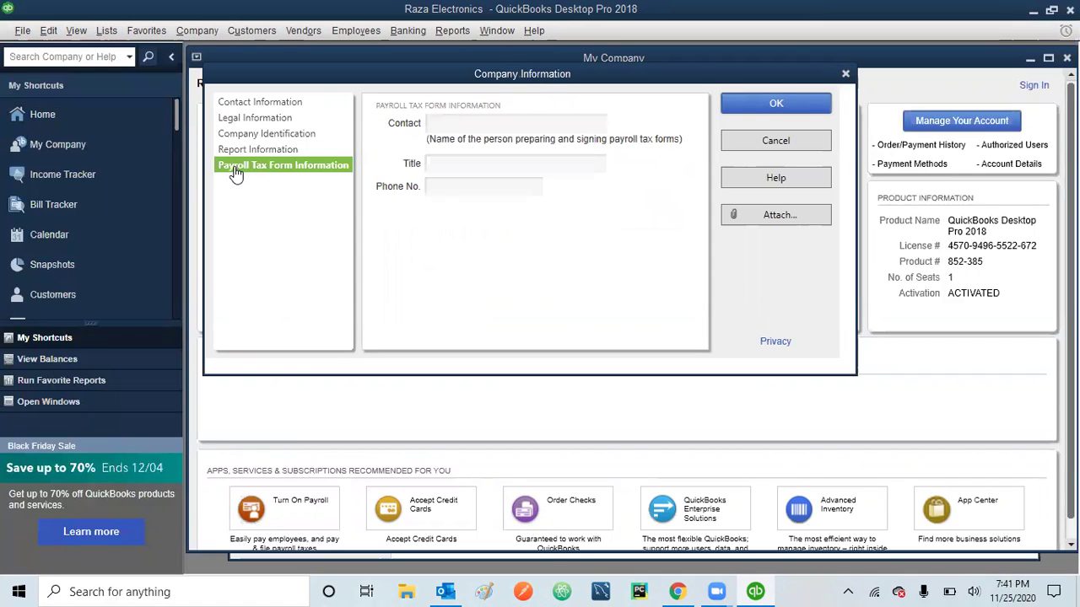
{"action": "left_click", "coordinate": [757, 146]}
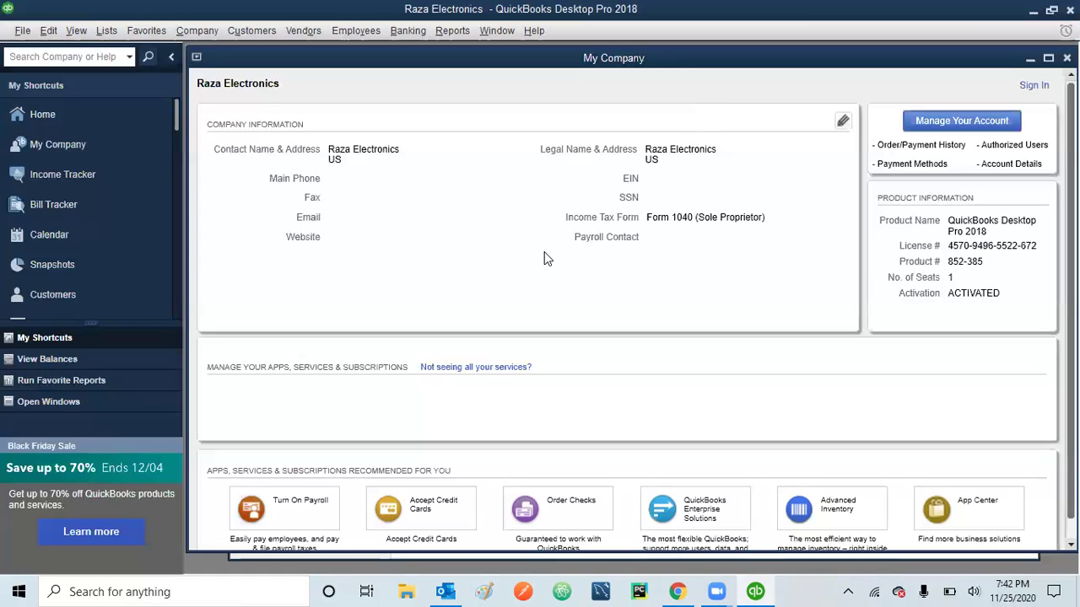
{"action": "left_click", "coordinate": [22, 34]}
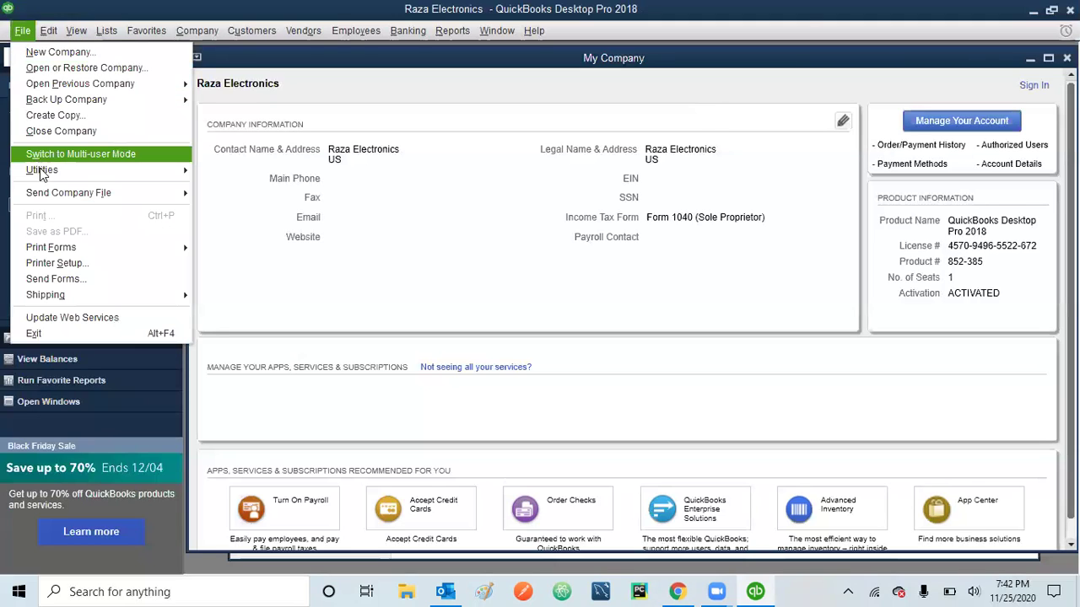
- Close the Raza Electronics company file and start creating a new company
{"action": "left_click", "coordinate": [70, 131]}
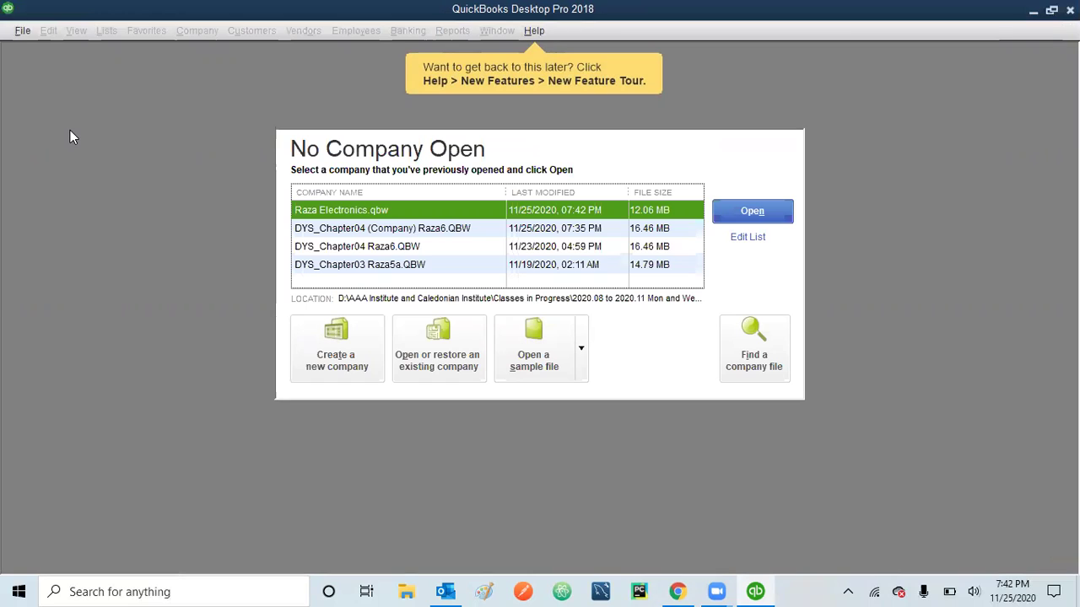
{"action": "left_click", "coordinate": [22, 33]}
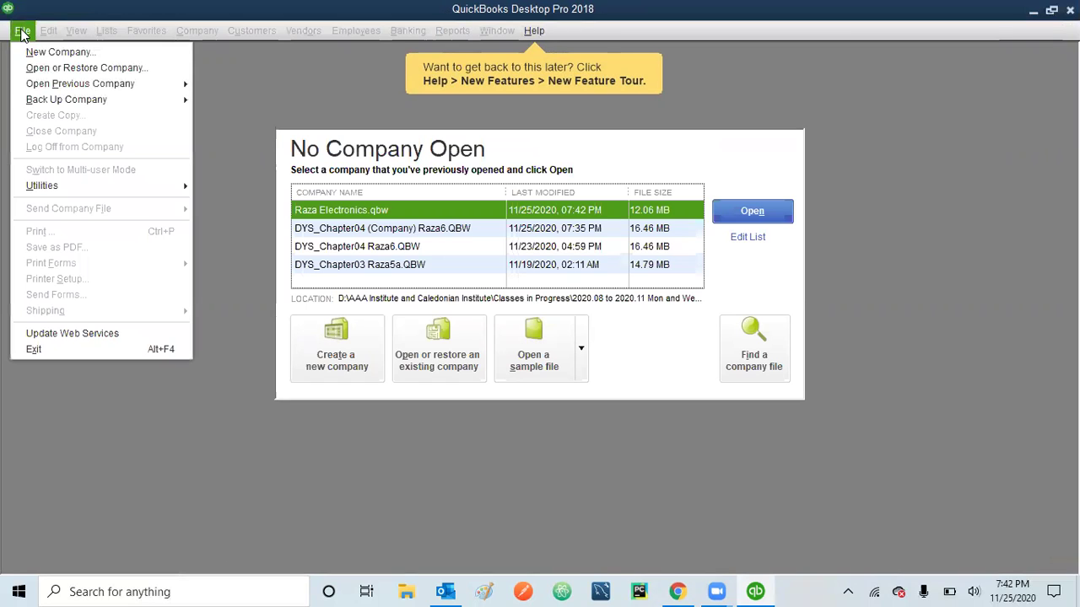
{"action": "left_click", "coordinate": [196, 461]}
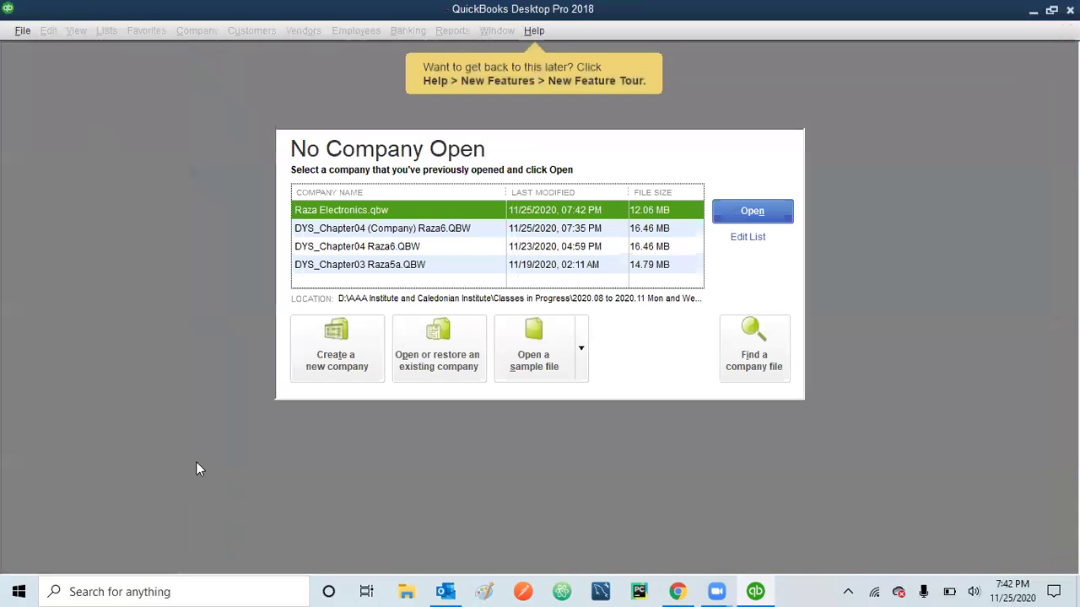
{"action": "left_click", "coordinate": [340, 347]}
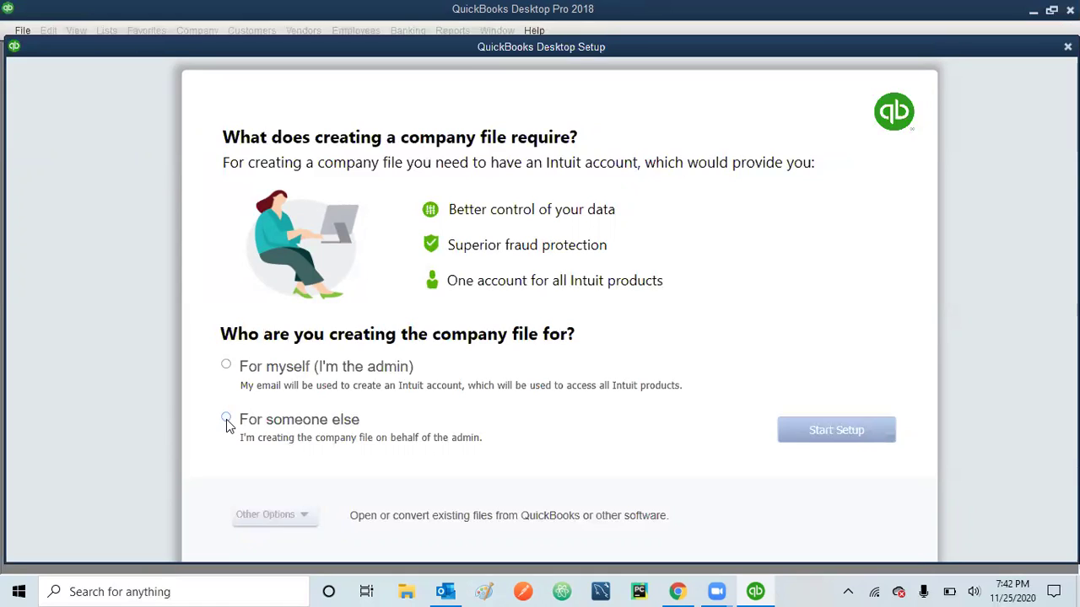
- Mark the file as being for someone else and launch the Advanced Setup EasyStep Interview
{"action": "left_click", "coordinate": [226, 419]}
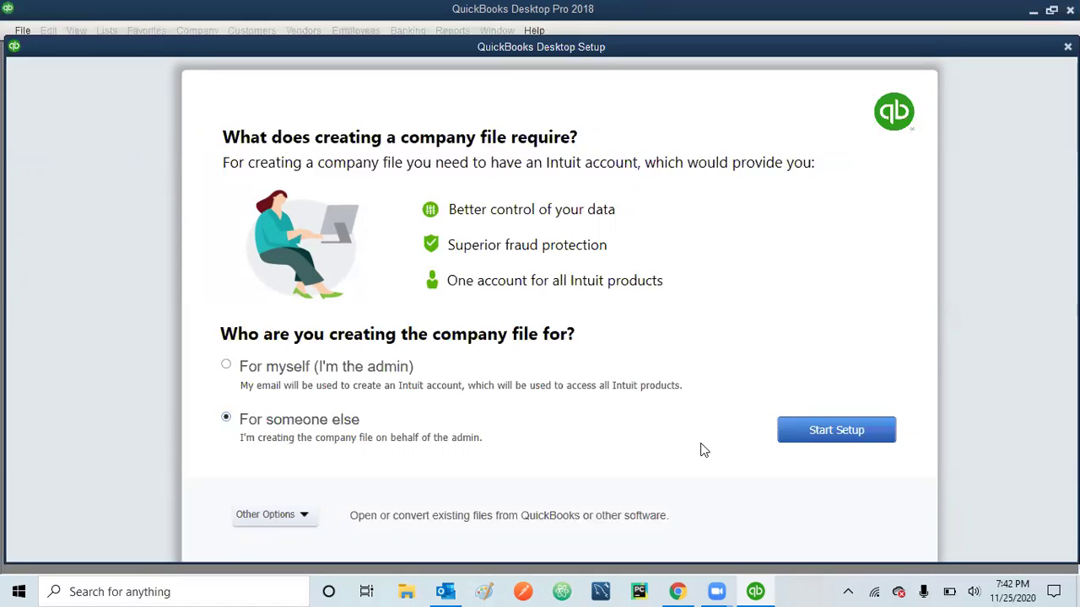
{"action": "left_click", "coordinate": [854, 433]}
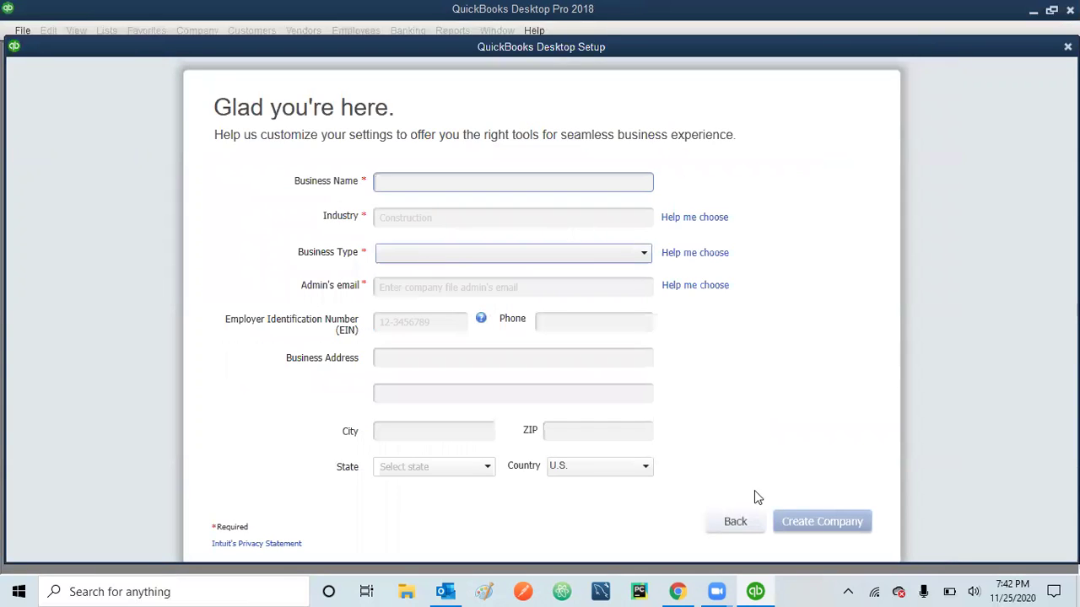
{"action": "left_click", "coordinate": [726, 528]}
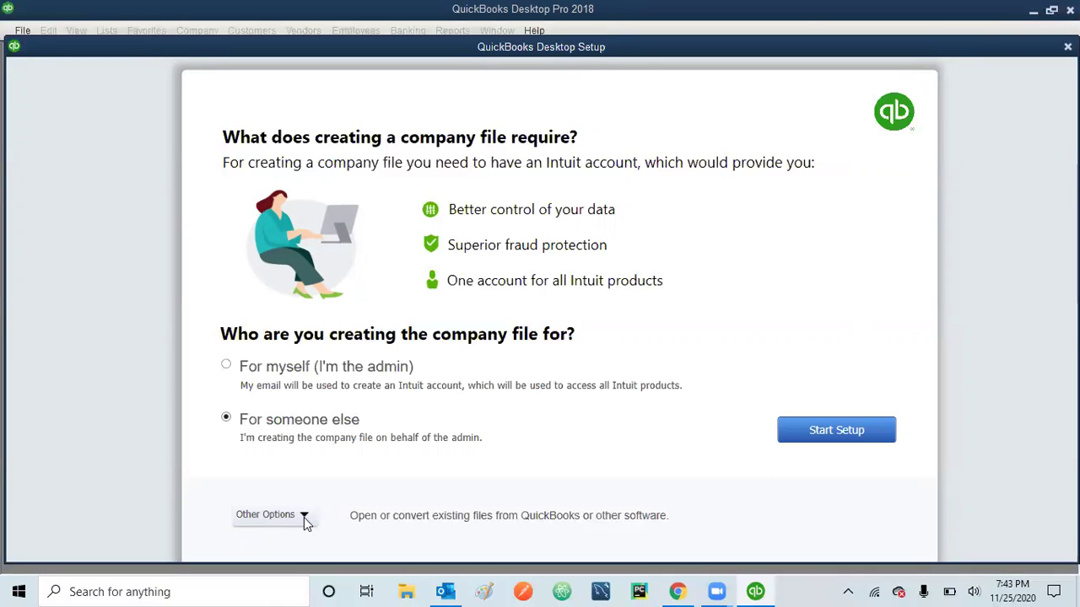
{"action": "left_click", "coordinate": [304, 517]}
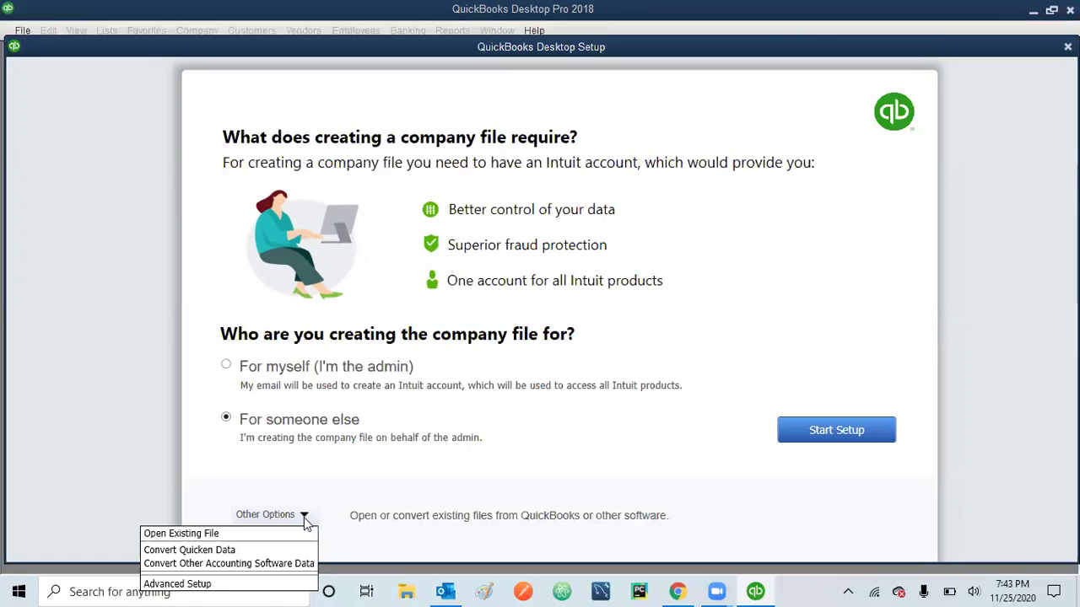
{"action": "left_click", "coordinate": [222, 584]}
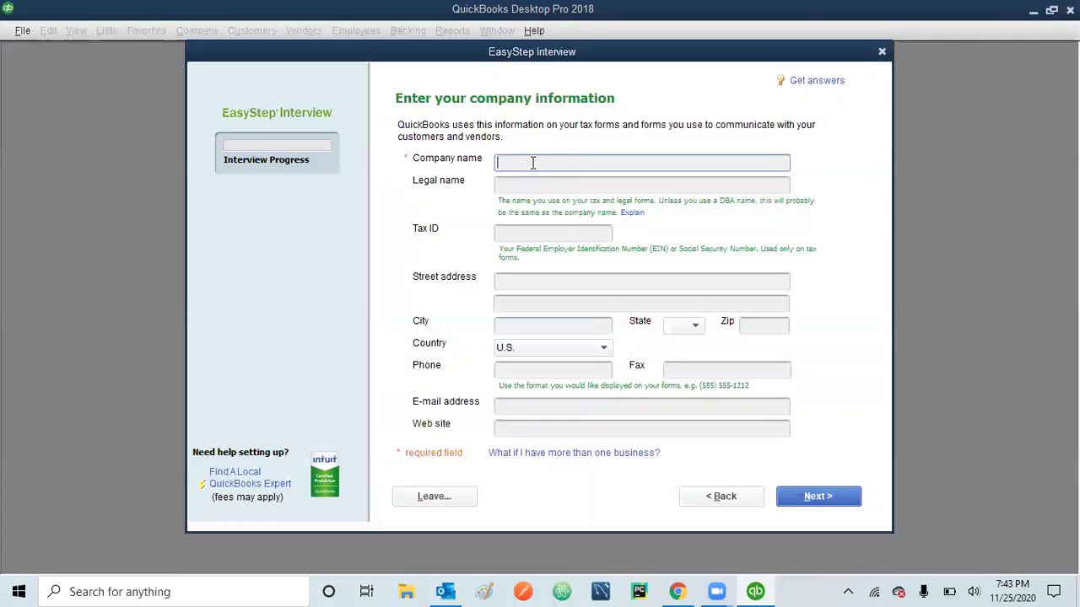
- Enter DJ Rhythms as the company name and copy it into Legal name
{"action": "type", "text": "DJ Rhythms"}
{"action": "left_click_drag", "start_coordinate": [559, 163], "coordinate": [474, 167]}
{"action": "right_click", "coordinate": [549, 162]}
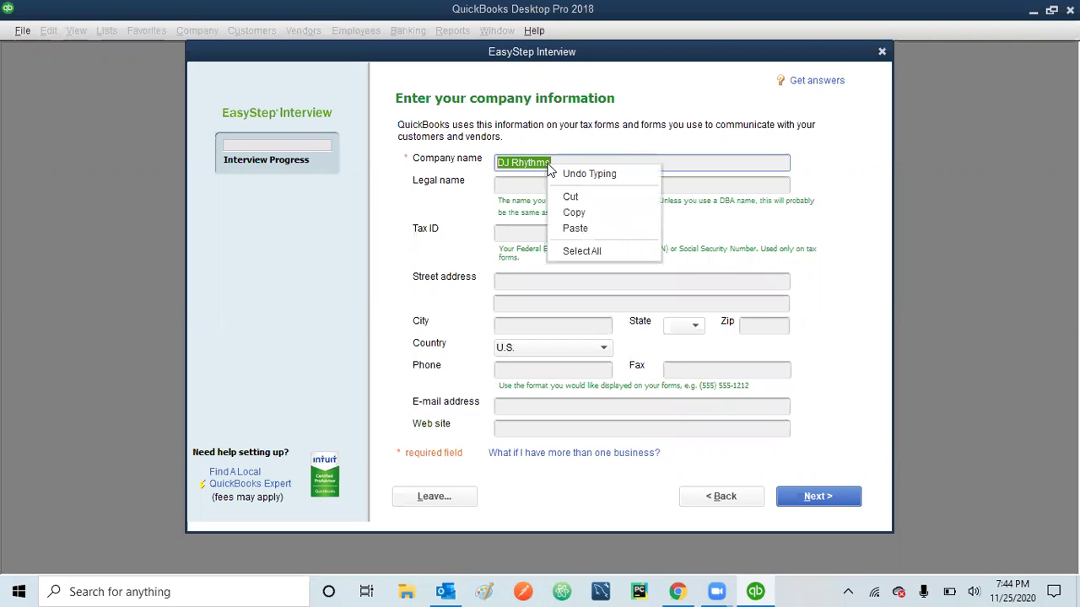
{"action": "left_click", "coordinate": [574, 213]}
{"action": "left_click", "coordinate": [521, 181]}
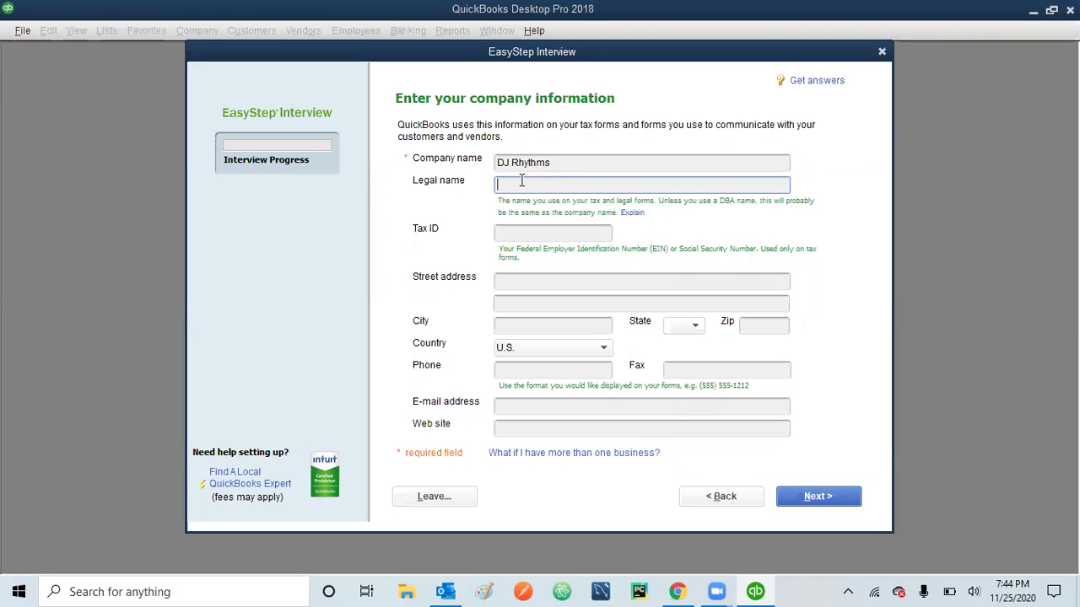
{"action": "key", "text": "ctrl+v"}
- Fill in the company's tax ID number
{"action": "left_click", "coordinate": [546, 235]}
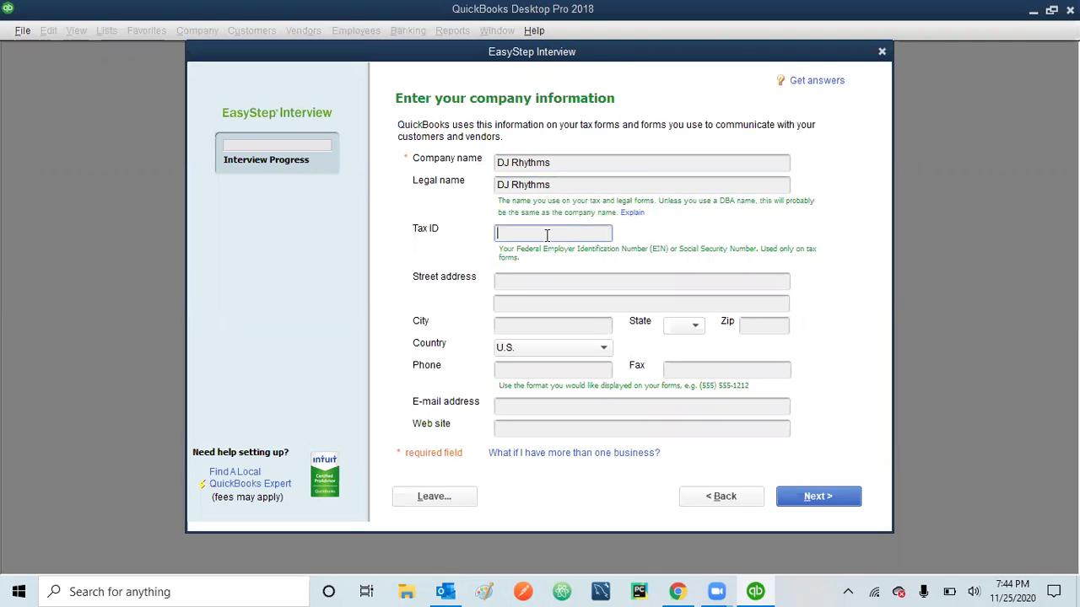
{"action": "type", "text": "111-22-0000"}
{"action": "left_click", "coordinate": [548, 280]}
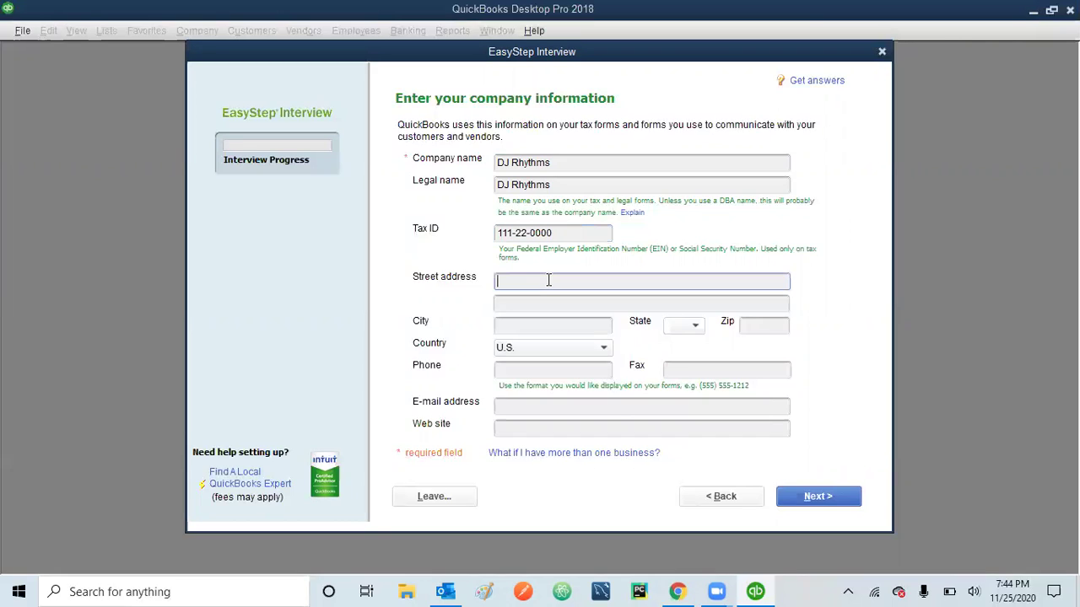
- Enter the company's street address, city, state and zip code
{"action": "left_click", "coordinate": [530, 324]}
{"action": "type", "text": "B"}
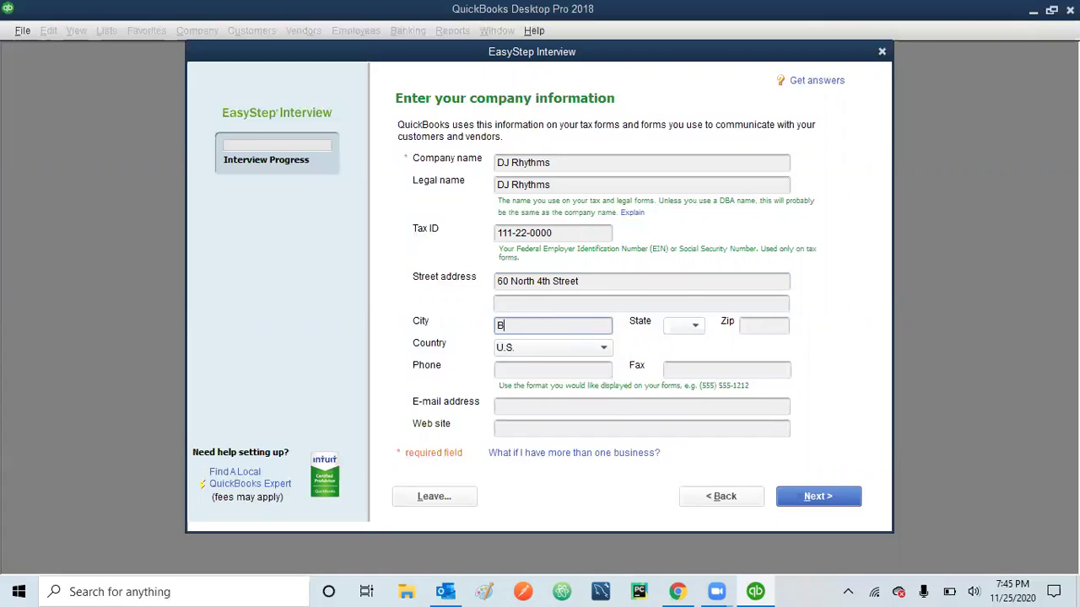
{"action": "type", "text": "rooklyn"}
{"action": "left_click", "coordinate": [696, 326]}
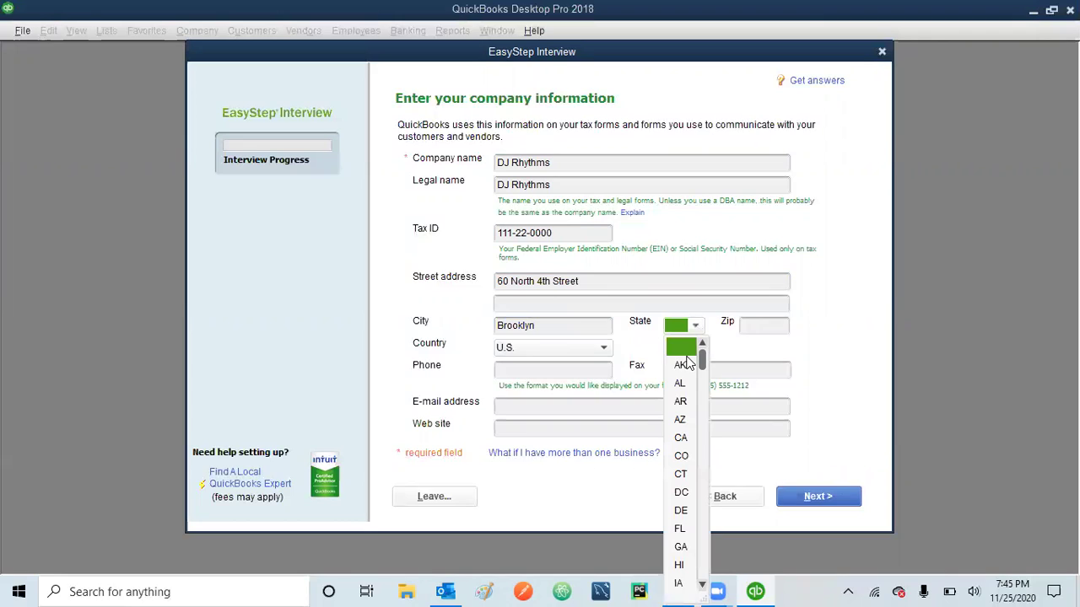
{"action": "key", "text": "n"}
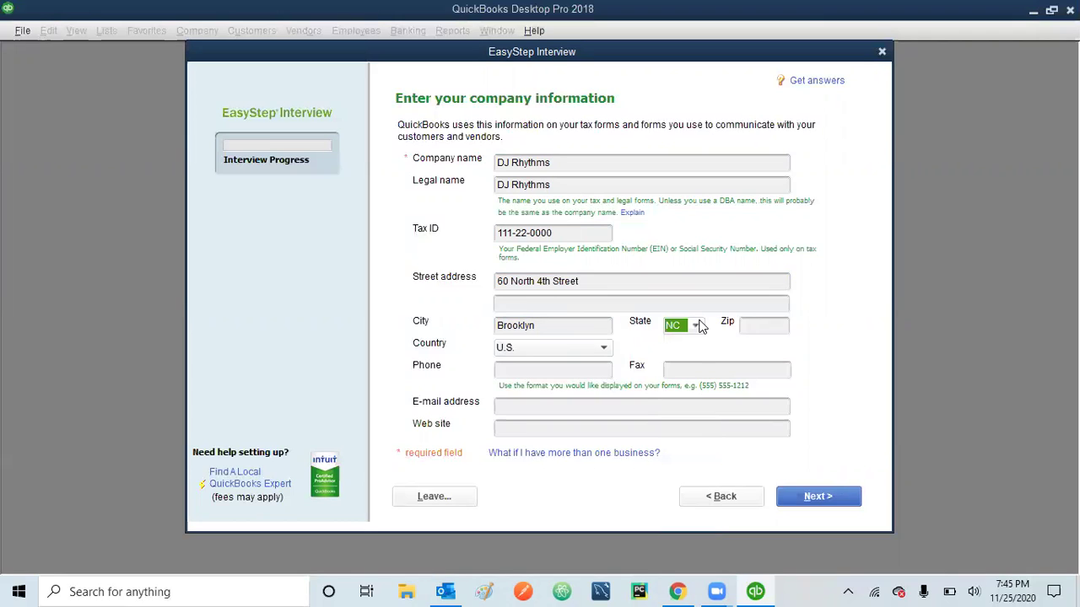
{"action": "left_click", "coordinate": [696, 326]}
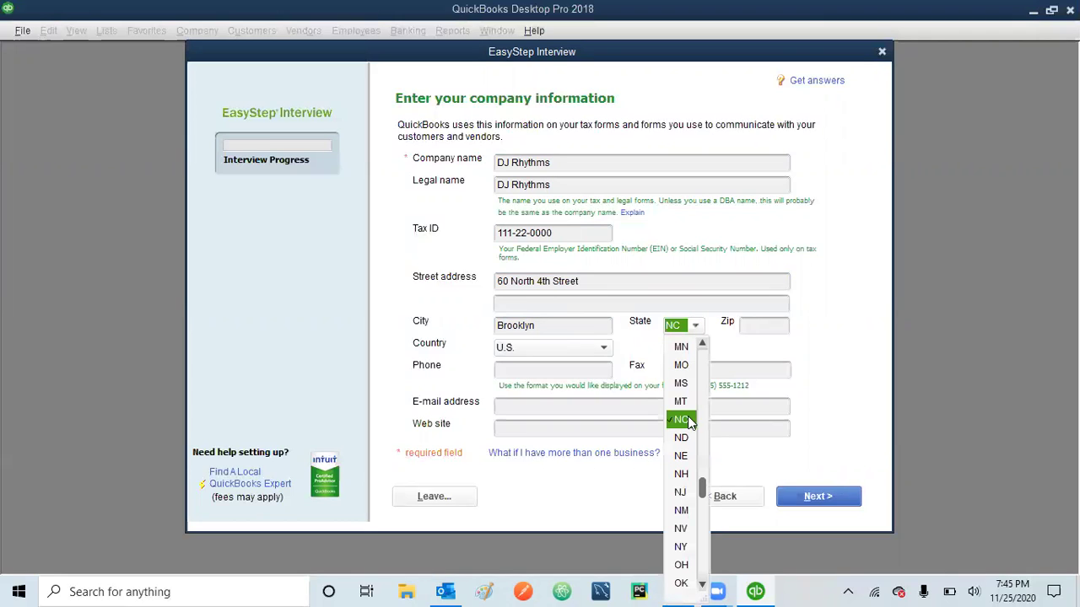
{"action": "left_click", "coordinate": [680, 545]}
{"action": "left_click", "coordinate": [762, 323]}
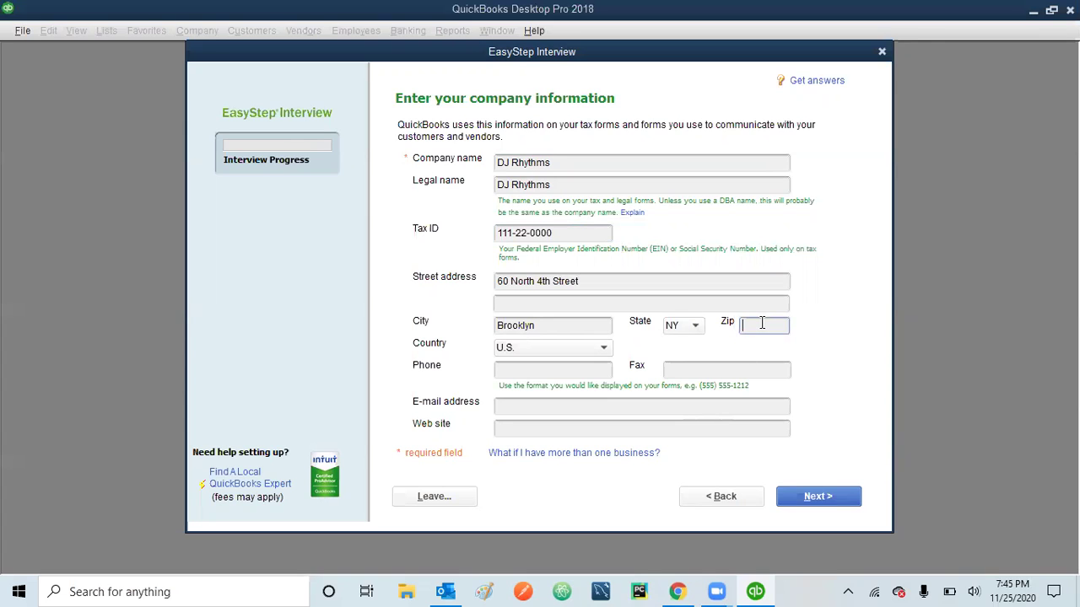
{"action": "type", "text": "11249"}
{"action": "left_click", "coordinate": [540, 369]}
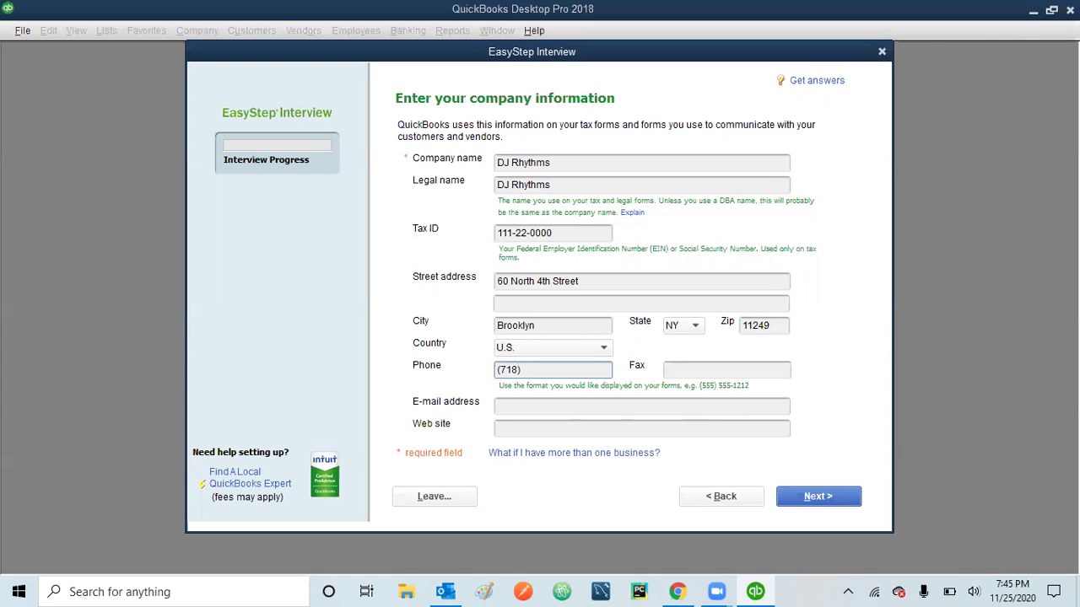
{"action": "left_click", "coordinate": [544, 411]}
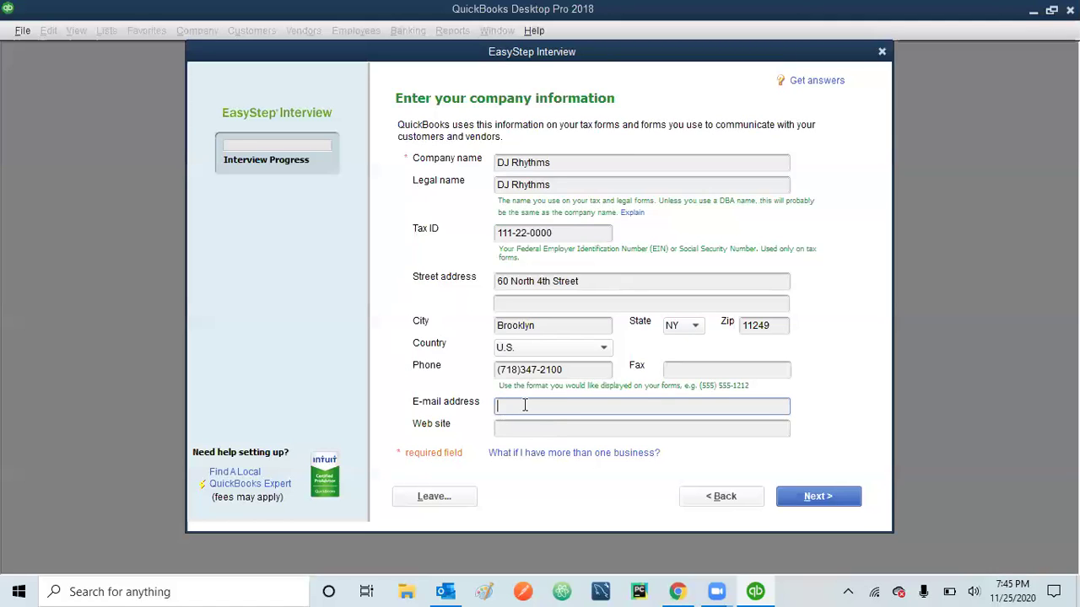
{"action": "left_click", "coordinate": [521, 426]}
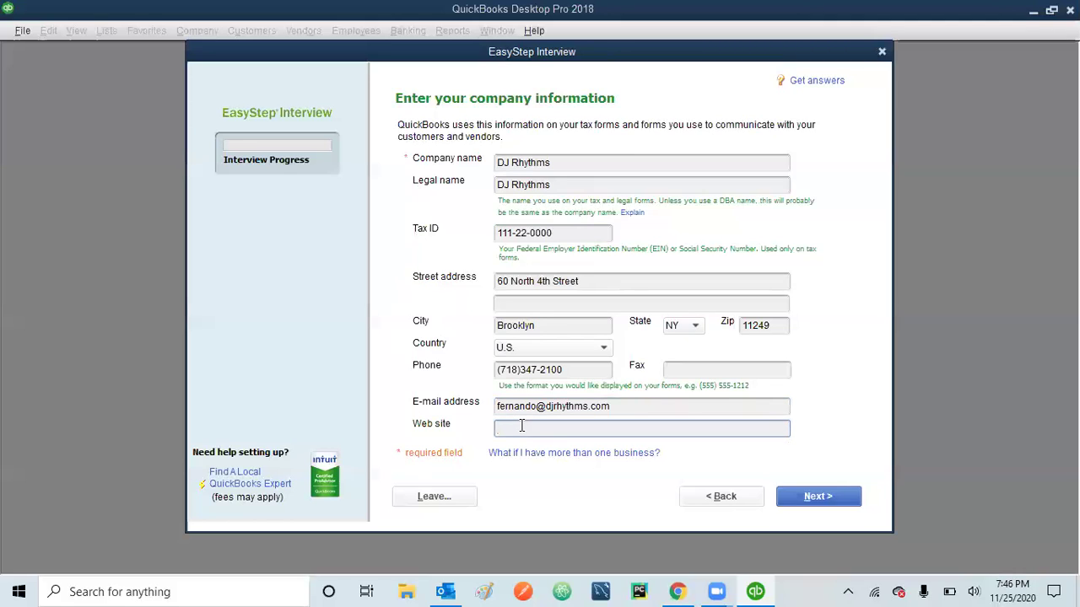
{"action": "type", "text": "www.djrhythms.com"}
- Continue to the industry list and choose General Service-based Business
{"action": "left_click", "coordinate": [829, 498]}
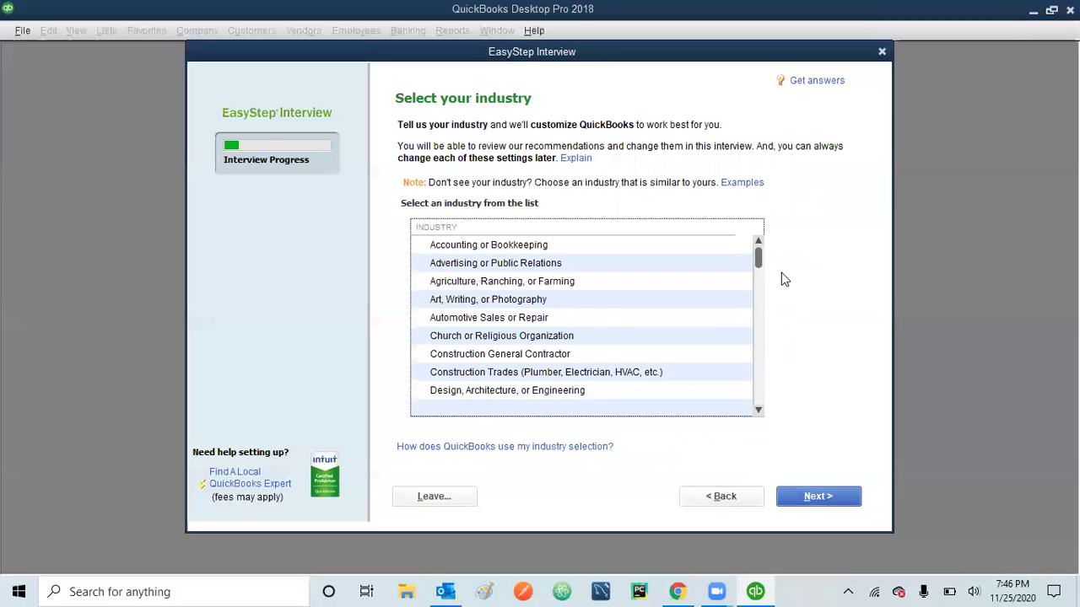
{"action": "left_click_drag", "start_coordinate": [757, 258], "coordinate": [756, 412]}
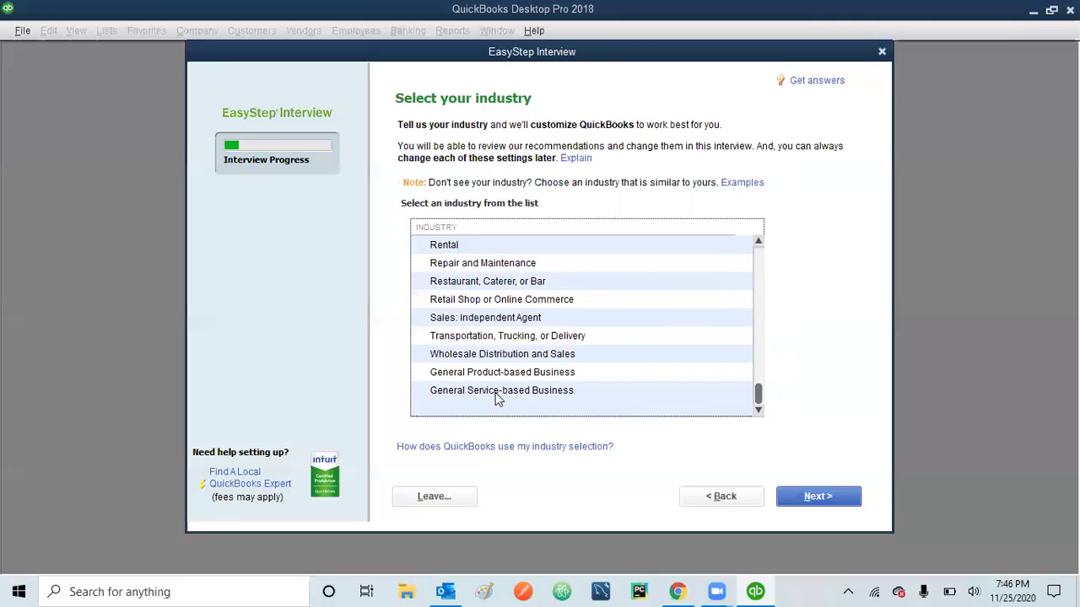
{"action": "left_click", "coordinate": [498, 400]}
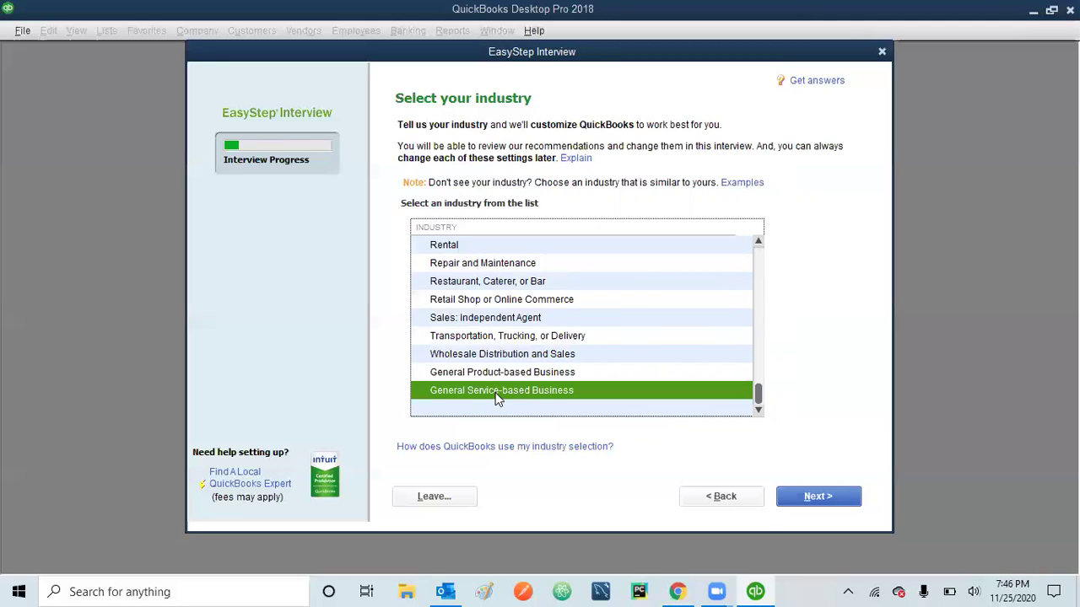
- Confirm the industry and advance to the company organization page
{"action": "left_click", "coordinate": [831, 496]}
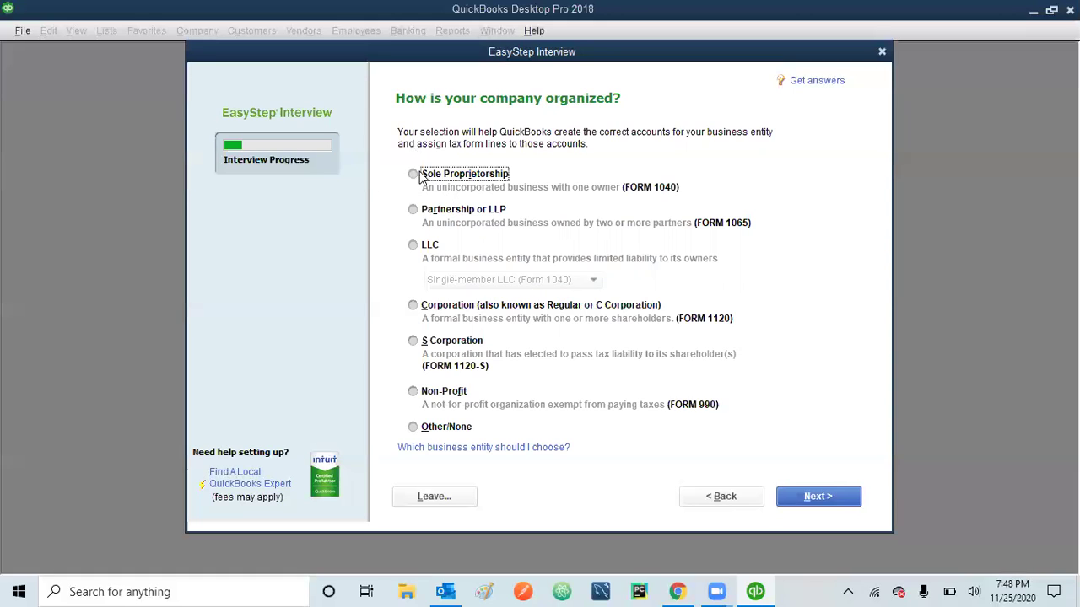
- Select Sole Proprietorship as the entity type and proceed to the fiscal-year question
{"action": "left_click", "coordinate": [413, 174]}
{"action": "left_click", "coordinate": [412, 212]}
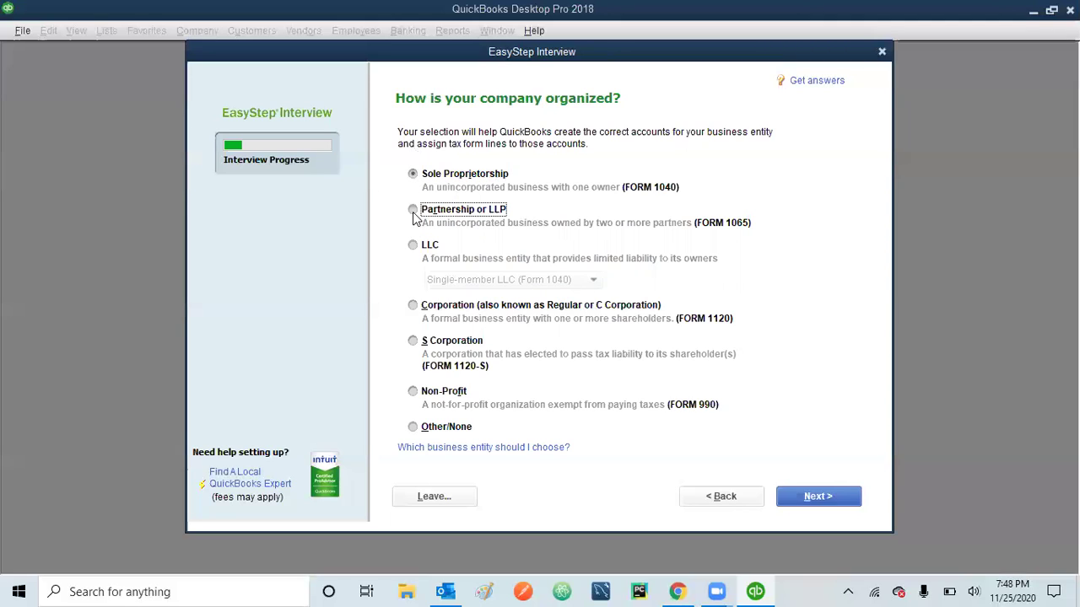
{"action": "left_click", "coordinate": [413, 175]}
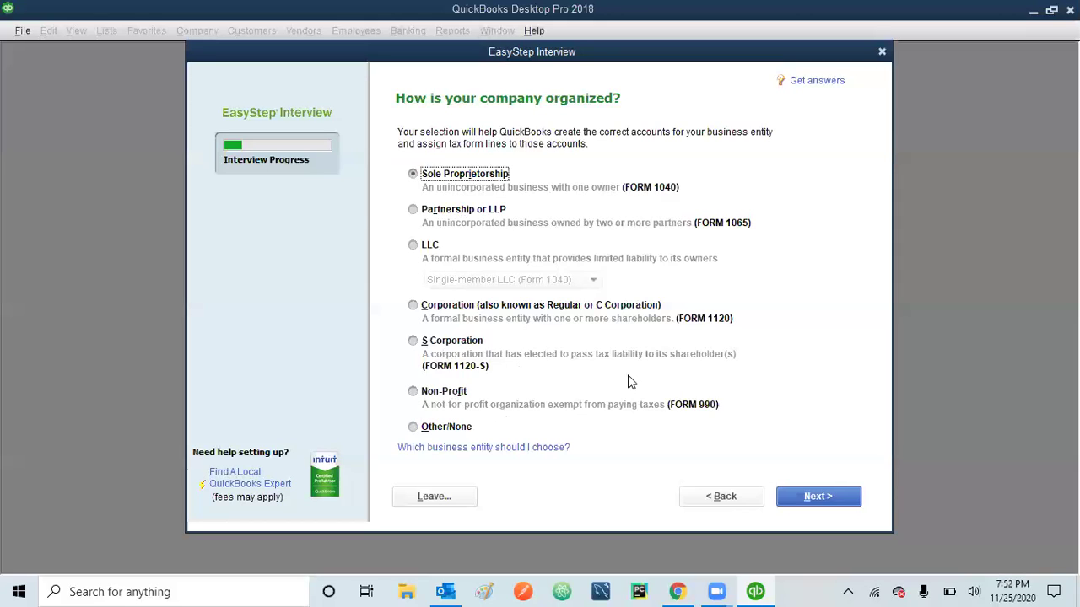
{"action": "left_click", "coordinate": [817, 497]}
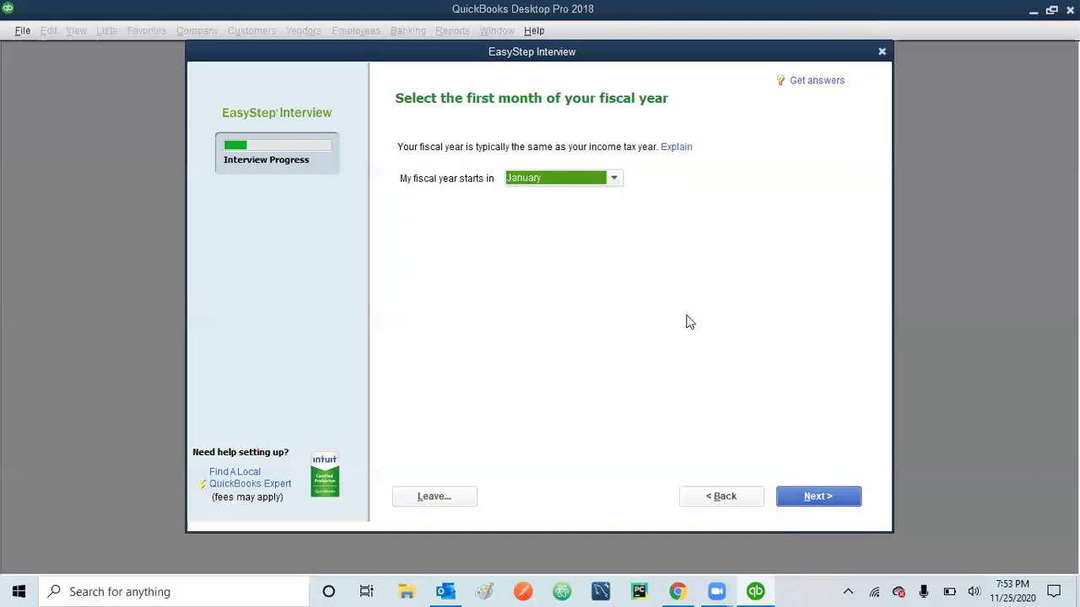
- Set the administrator password and retype it to confirm
{"action": "left_click", "coordinate": [821, 498]}
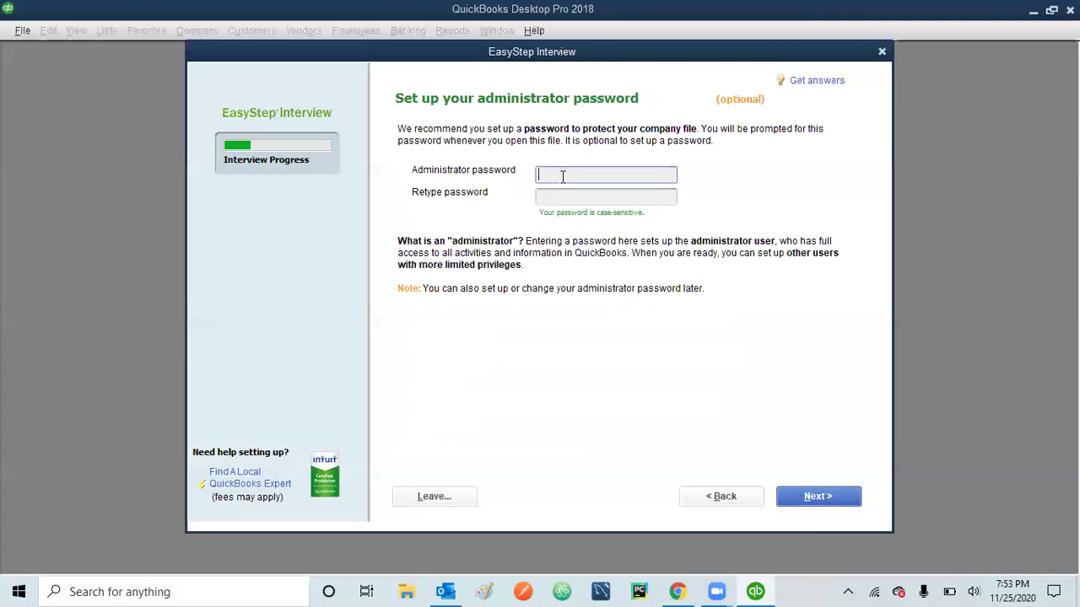
{"action": "type", "text": "••••••••••"}
{"action": "left_click", "coordinate": [599, 196]}
{"action": "type", "text": "••••••••"}
{"action": "key", "text": "BackSpace"}
{"action": "key", "text": "BackSpace"}
{"action": "key", "text": "BackSpace"}
{"action": "key", "text": "BackSpace"}
{"action": "key", "text": "BackSpace"}
{"action": "key", "text": "BackSpace"}
{"action": "key", "text": "BackSpace"}
{"action": "key", "text": "BackSpace"}
{"action": "left_click_drag", "start_coordinate": [628, 177], "coordinate": [521, 178]}
{"action": "key", "text": "ctrl+c"}
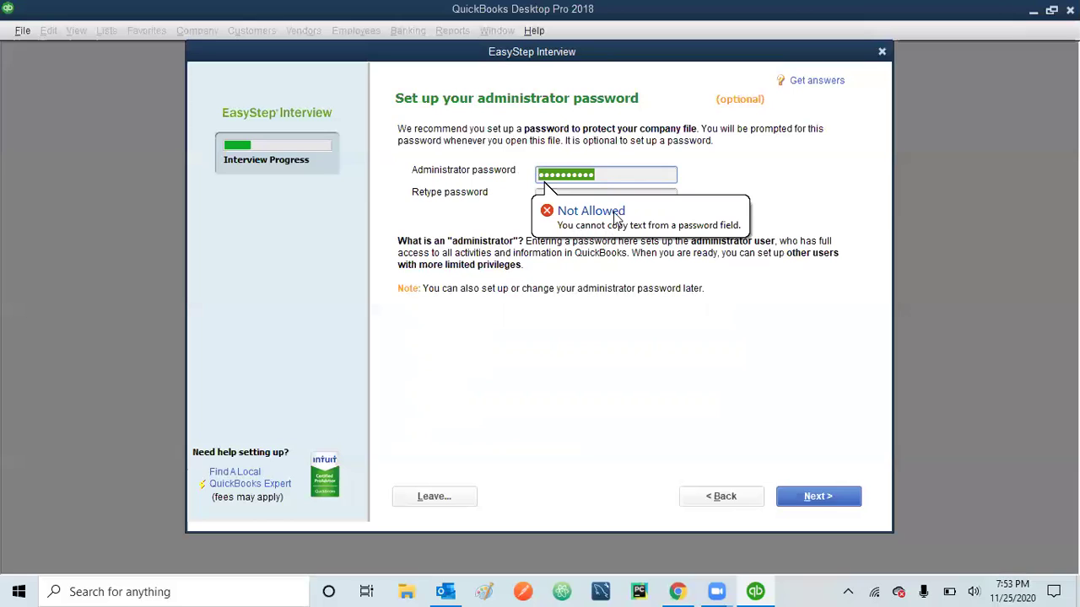
{"action": "left_click", "coordinate": [634, 176]}
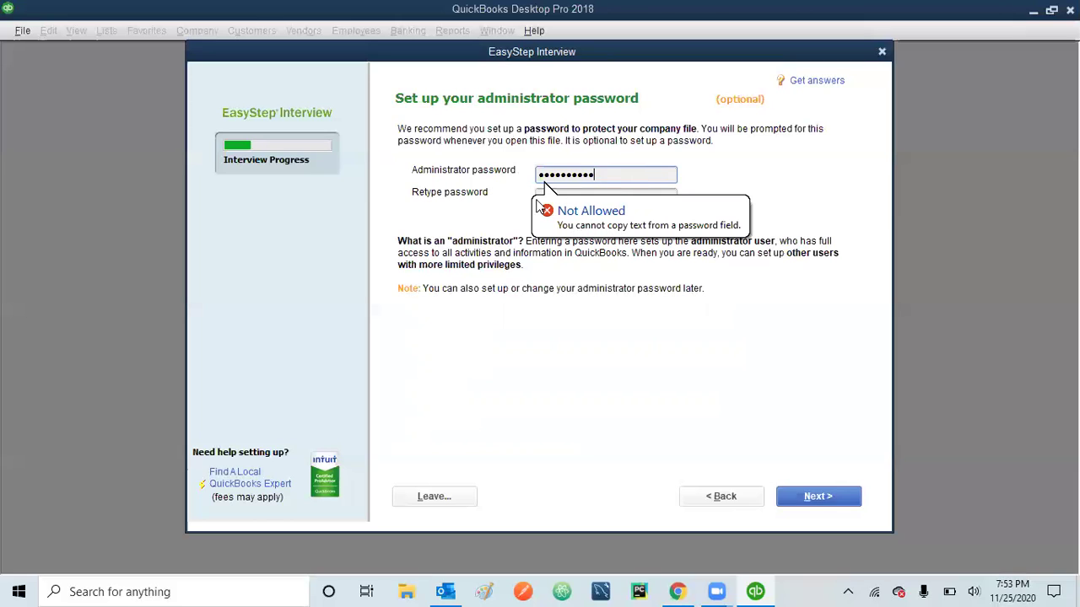
{"action": "left_click", "coordinate": [628, 193]}
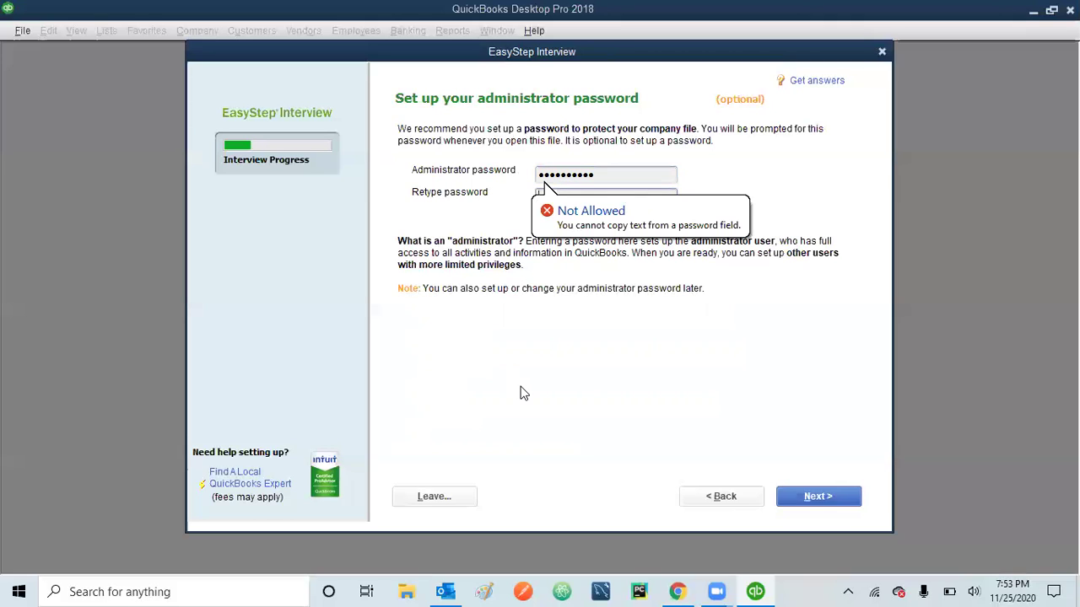
{"action": "type", "text": "p"}
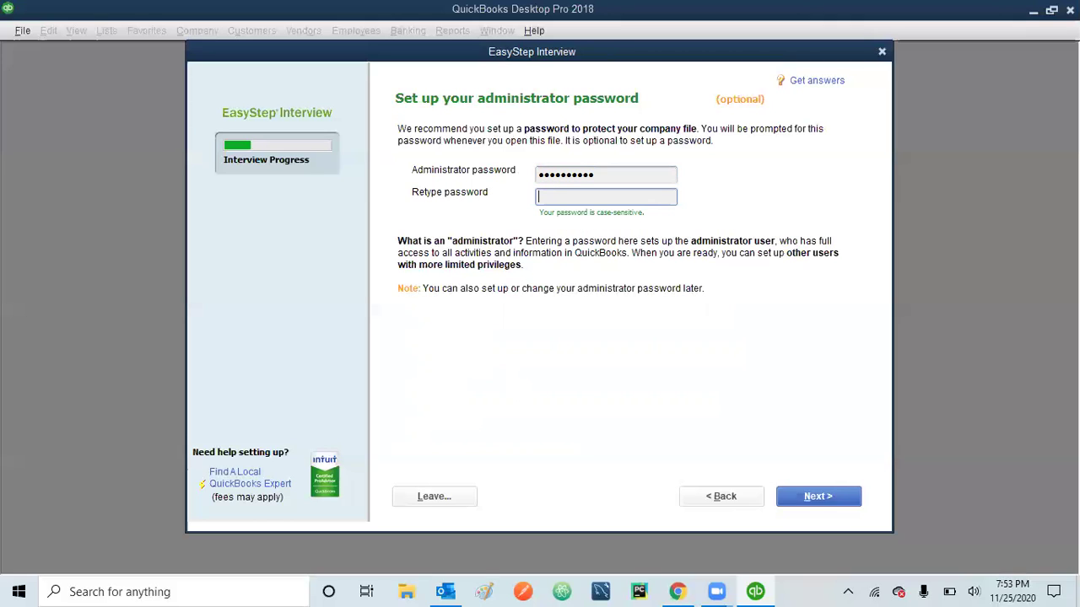
{"action": "type", "text": "assword12"}
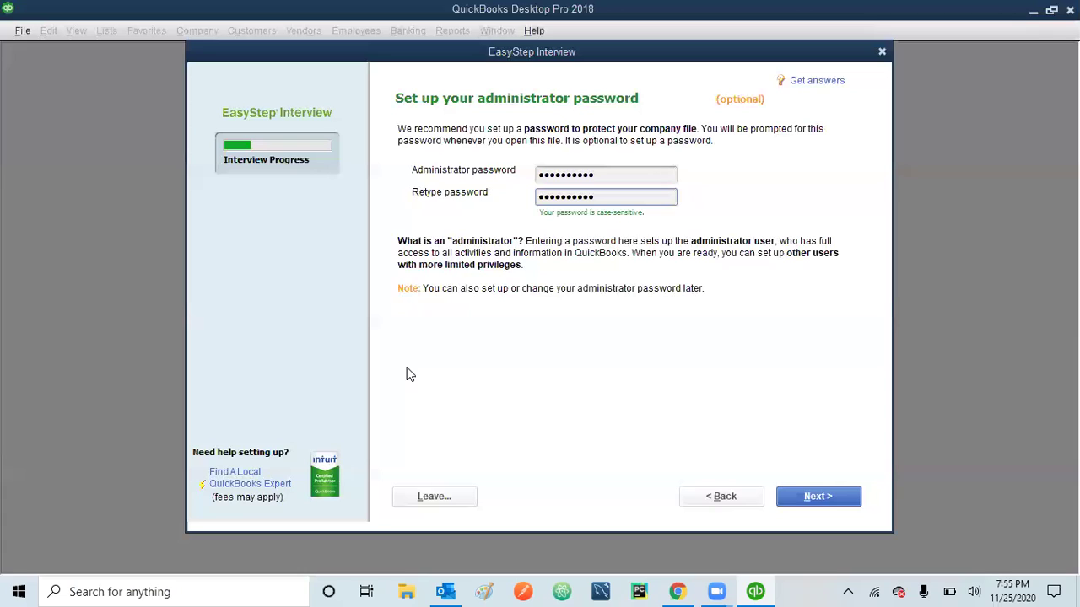
{"action": "left_click", "coordinate": [818, 496]}
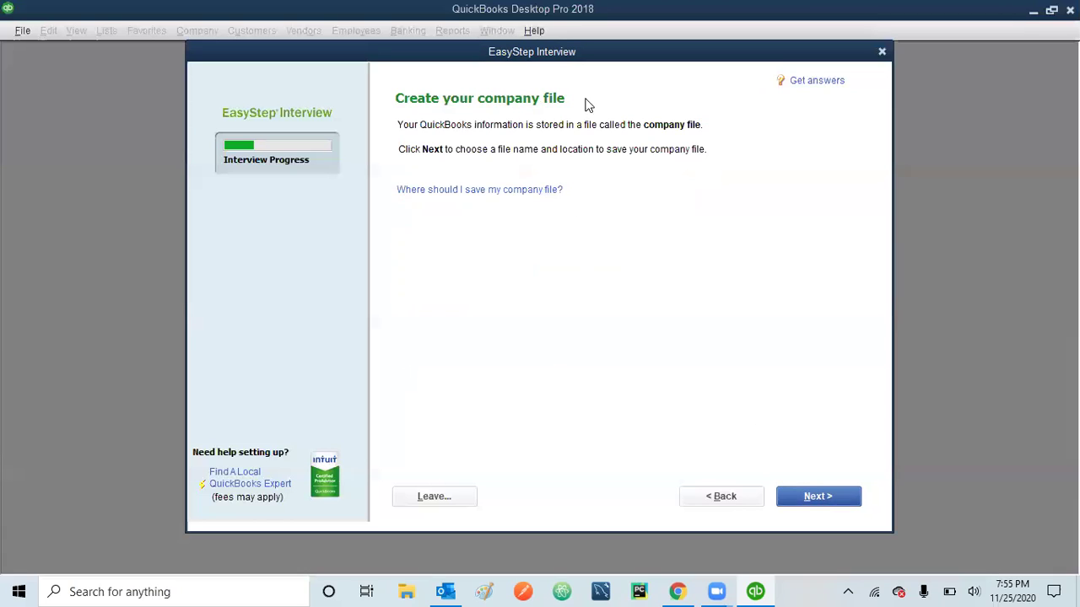
- Advance to the save dialog proposing DJ Rhythms.QBW as the file name
{"action": "left_click", "coordinate": [817, 496]}
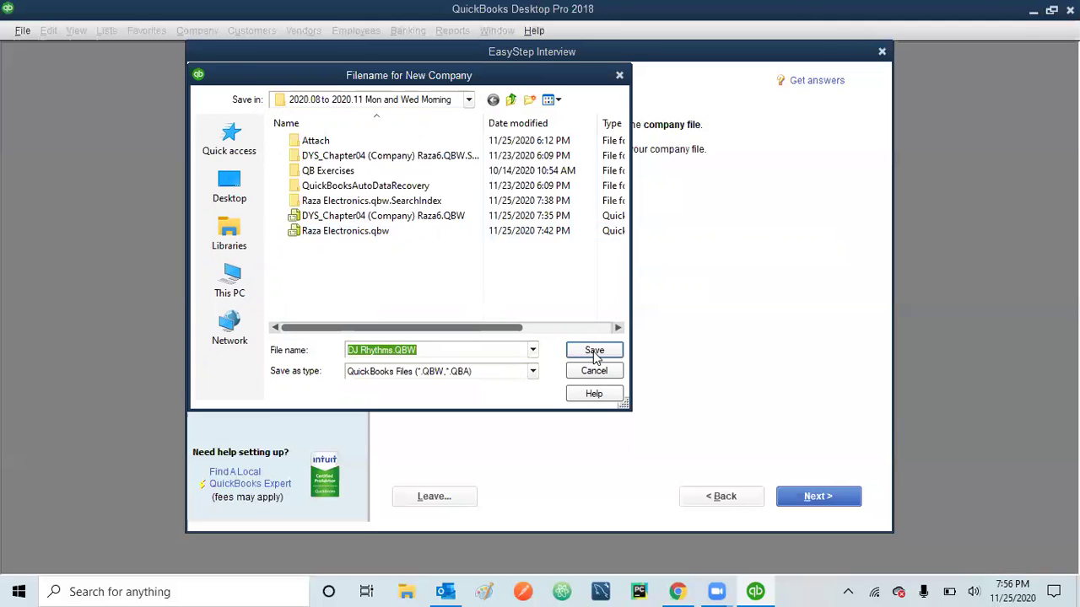
- Save the company file as DJ Rhythms with the user's name and date 11.25.20 appended
{"action": "left_click", "coordinate": [438, 349]}
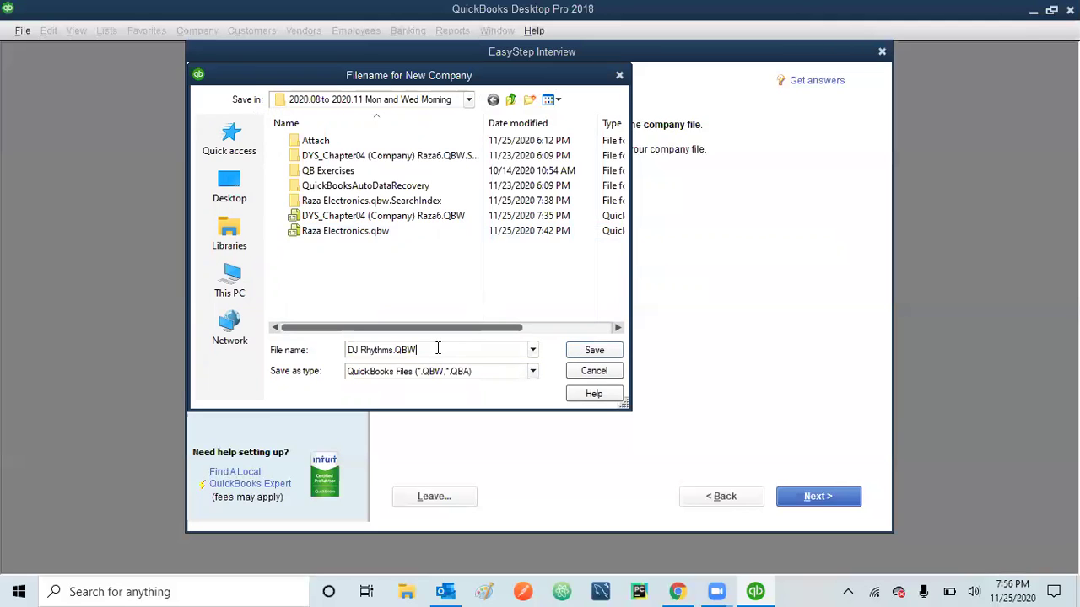
{"action": "key", "text": "BackSpace"}
{"action": "key", "text": "BackSpace"}
{"action": "key", "text": "BackSpace"}
{"action": "key", "text": "BackSpace"}
{"action": "type", "text": "Raza11.25.20"}
{"action": "left_click", "coordinate": [595, 351]}
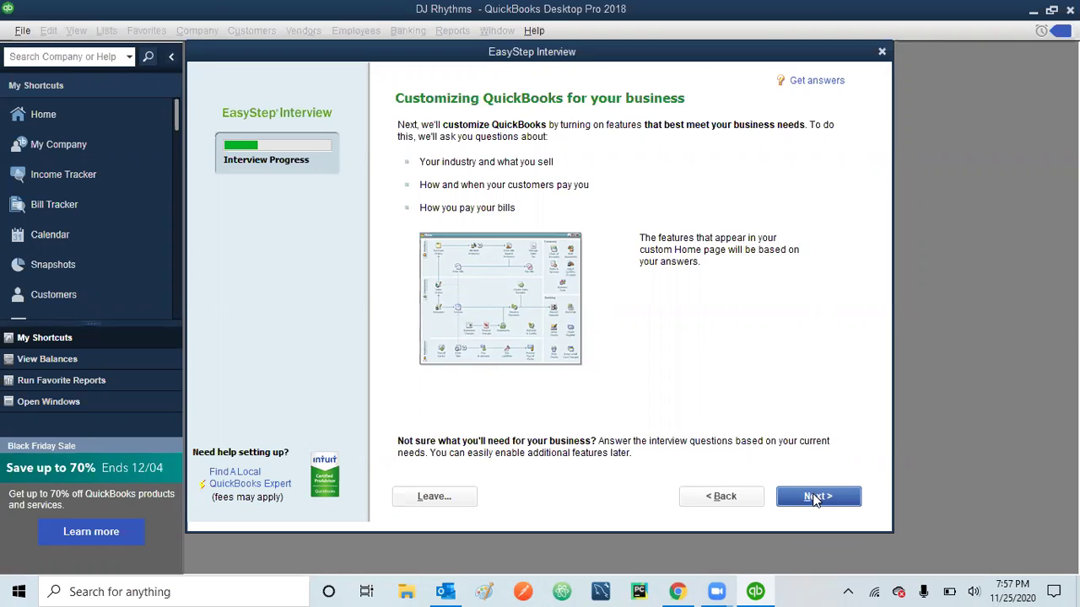
- Move past the 'Customizing QuickBooks for your business' introduction page
{"action": "left_click", "coordinate": [815, 499]}
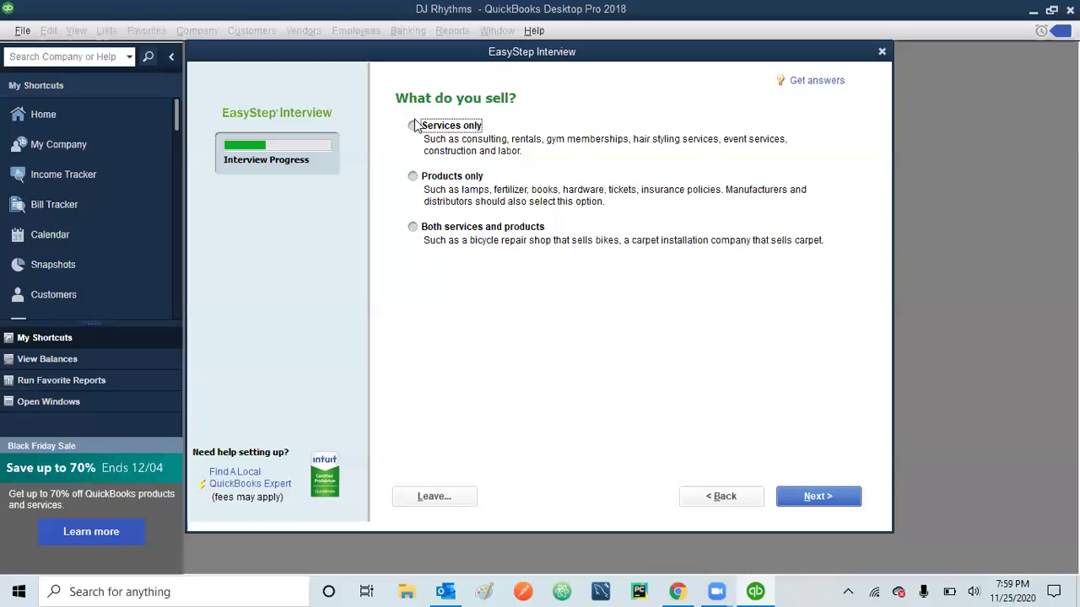
- Answer 'Services only' to what the business sells
{"action": "left_click", "coordinate": [414, 127]}
{"action": "left_click", "coordinate": [820, 496]}
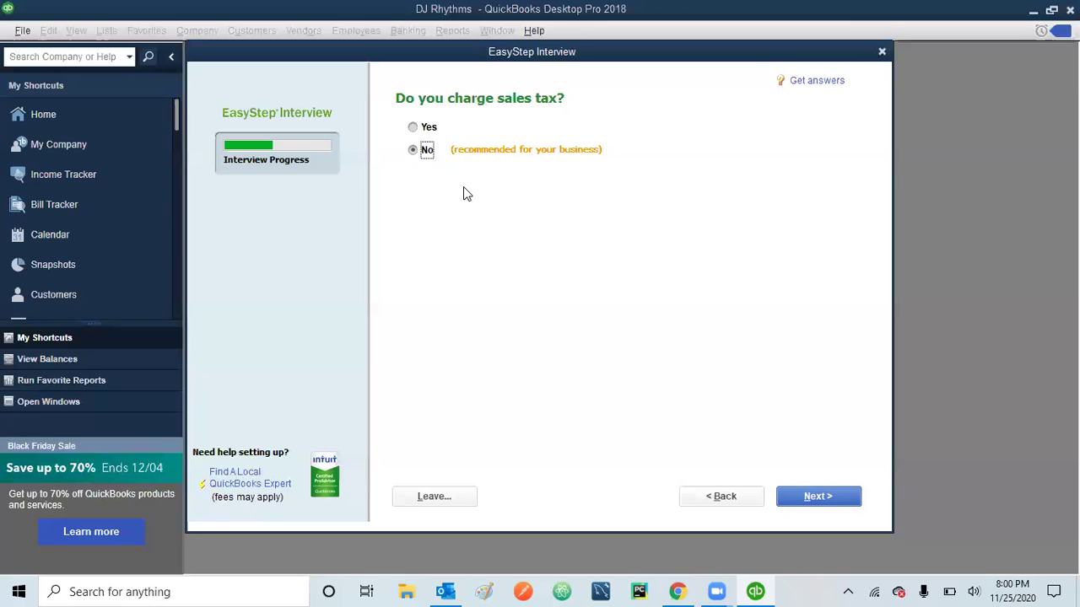
- Answer No to charging sales tax
{"action": "left_click", "coordinate": [413, 151]}
{"action": "left_click", "coordinate": [828, 499]}
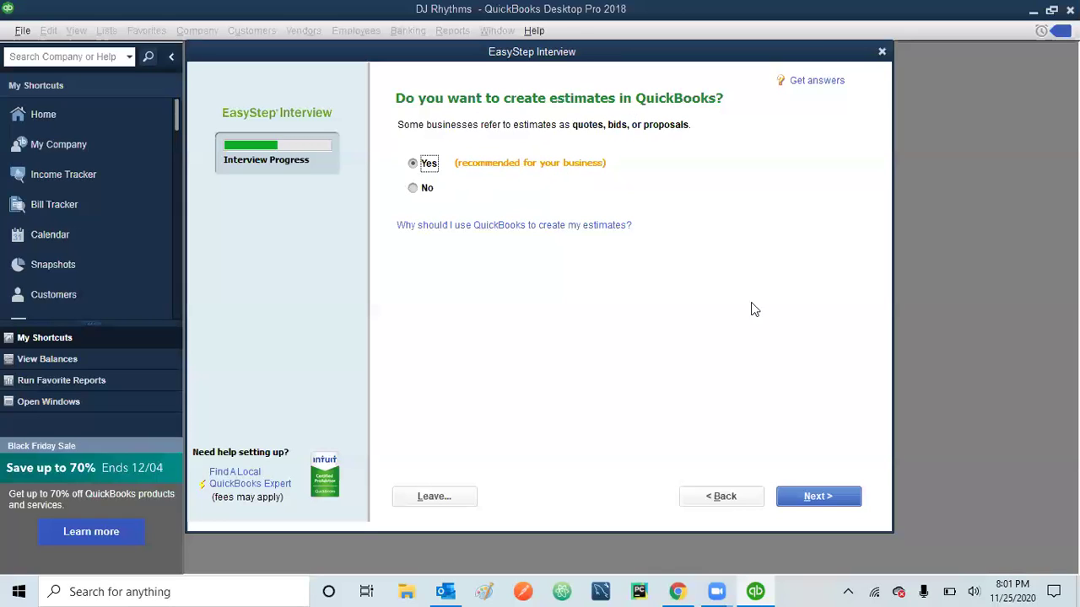
- Leave Yes selected for creating estimates and move on
{"action": "left_click", "coordinate": [821, 497]}
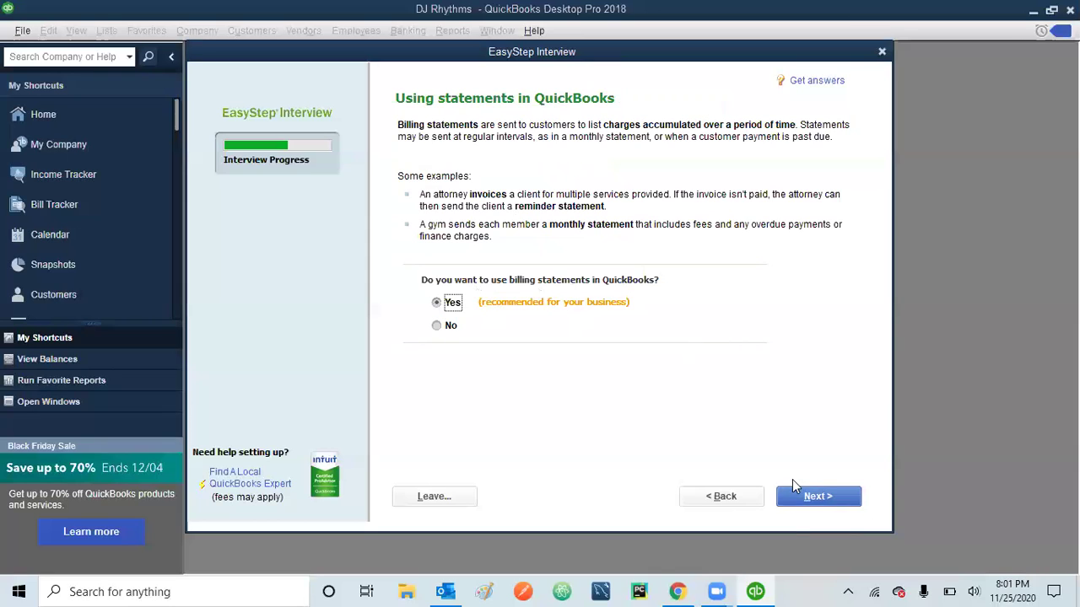
- Keep Yes for billing statements, progress invoicing and bill tracking
{"action": "left_click", "coordinate": [815, 498]}
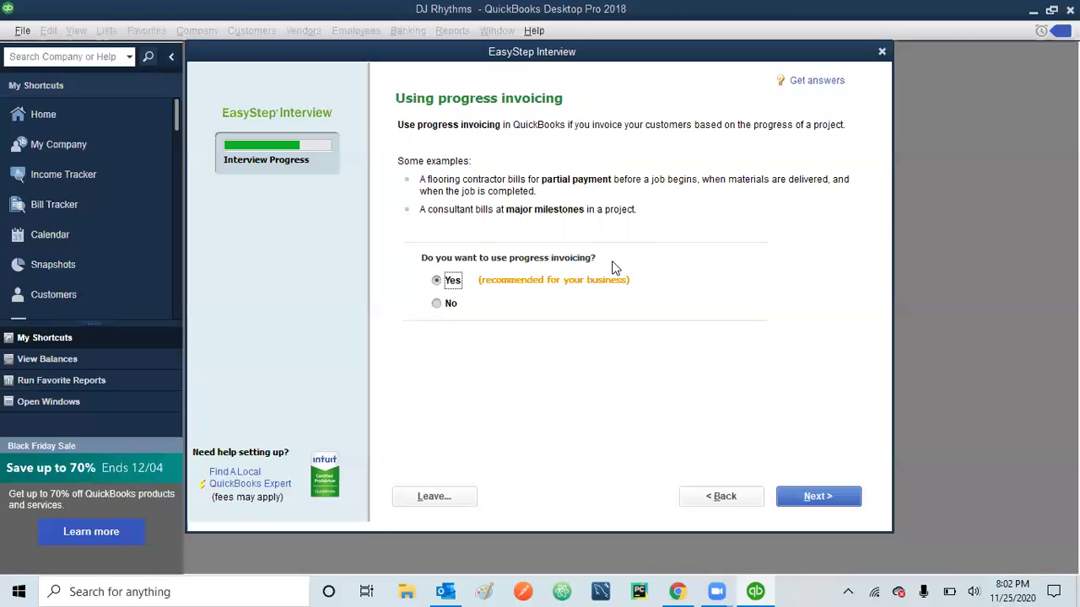
{"action": "left_click", "coordinate": [820, 505]}
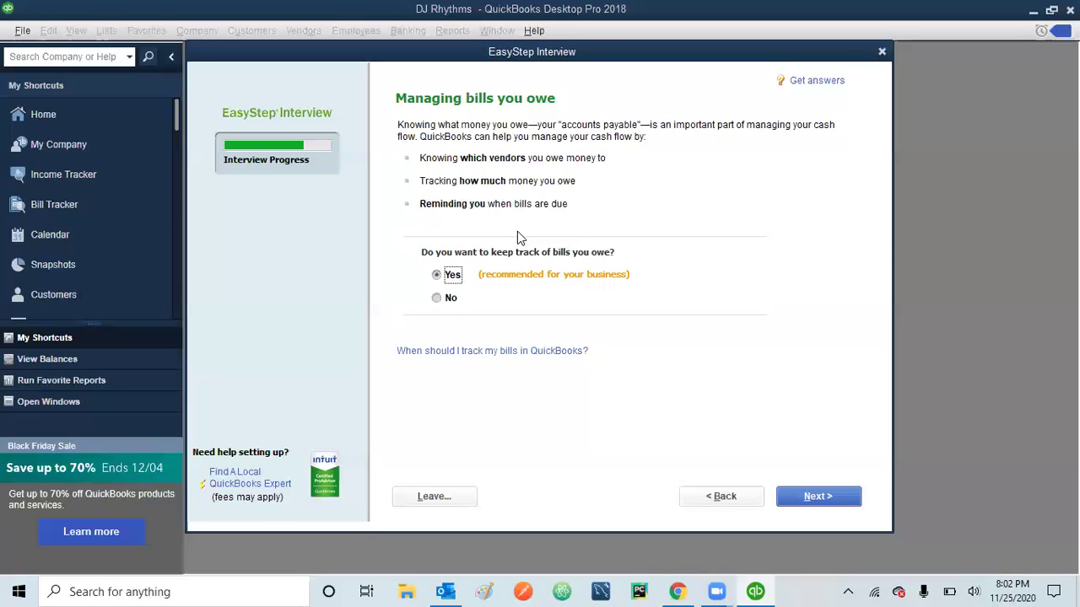
{"action": "left_click", "coordinate": [815, 499]}
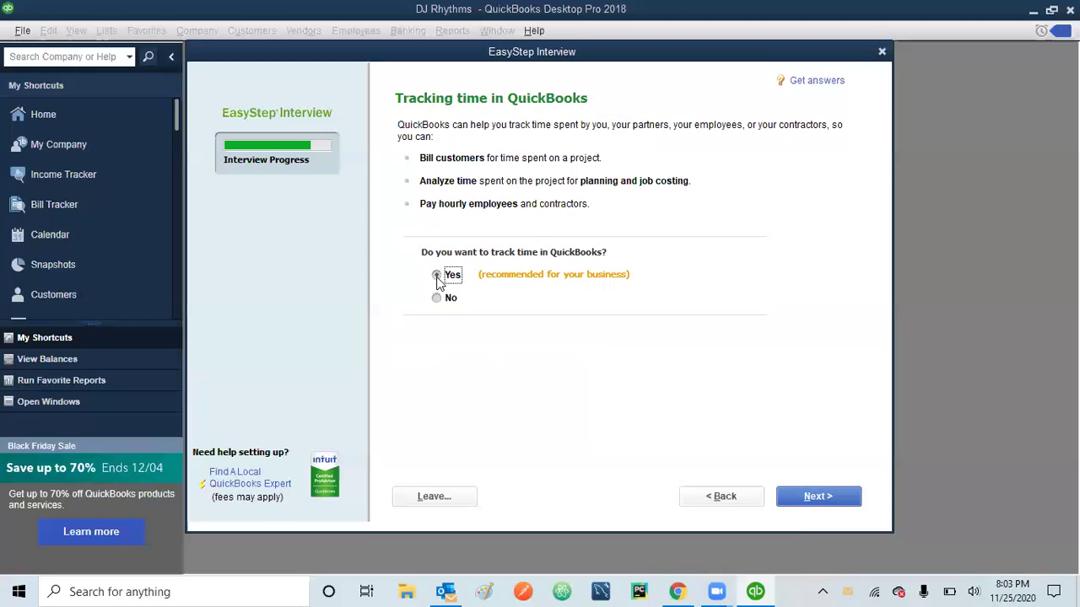
- Leave Yes selected for tracking time and move on
{"action": "left_click", "coordinate": [826, 503]}
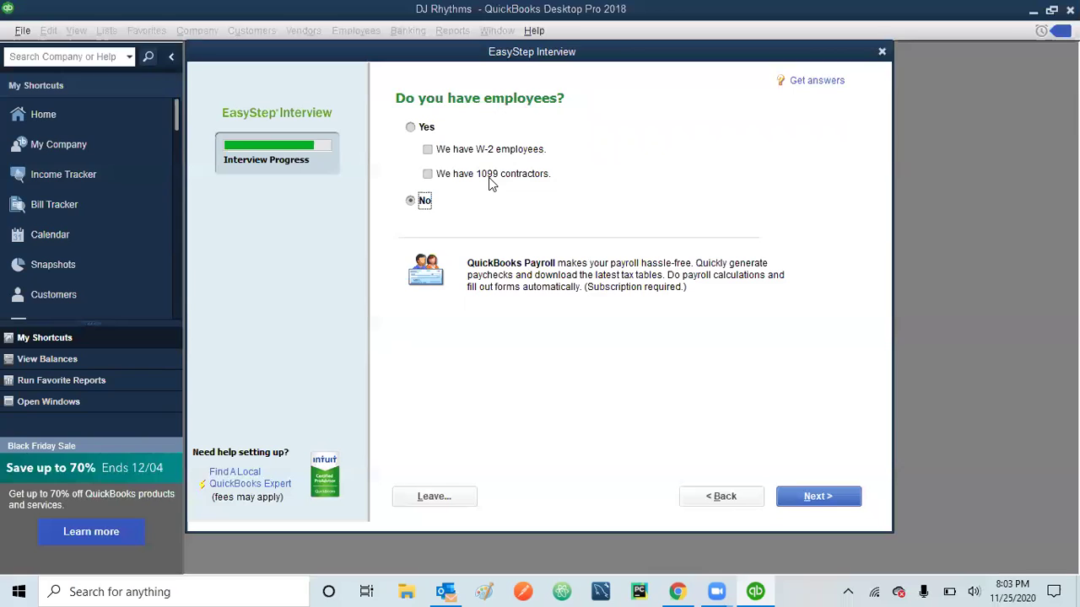
- After trying the Yes, W-2 and 1099 options, answer No to having employees
{"action": "left_click", "coordinate": [411, 128]}
{"action": "left_click", "coordinate": [426, 149]}
{"action": "left_click", "coordinate": [429, 174]}
{"action": "left_click", "coordinate": [427, 174]}
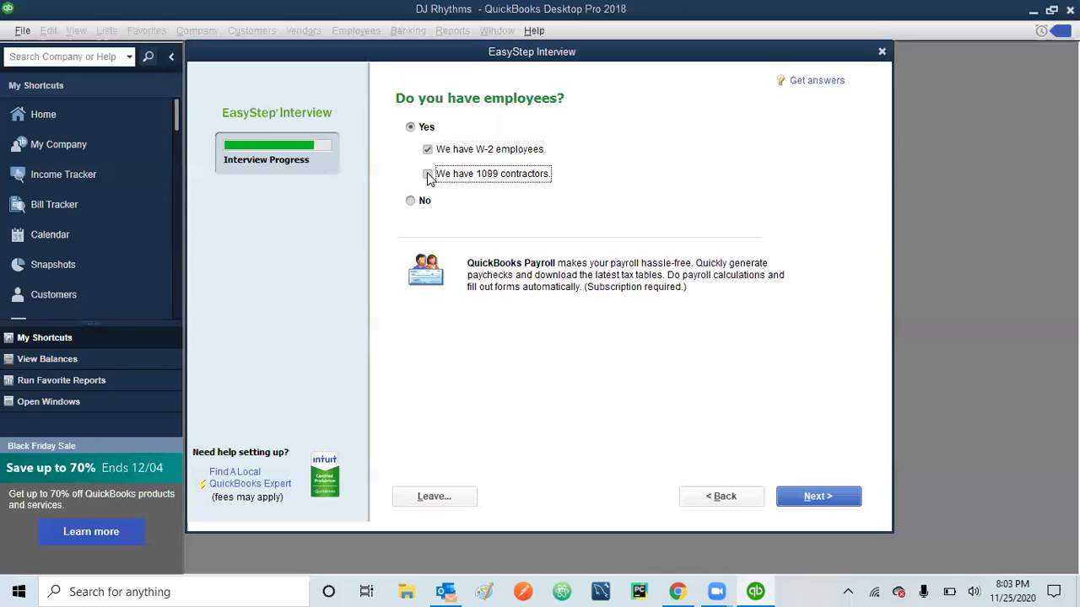
{"action": "left_click", "coordinate": [429, 175]}
{"action": "left_click", "coordinate": [427, 149]}
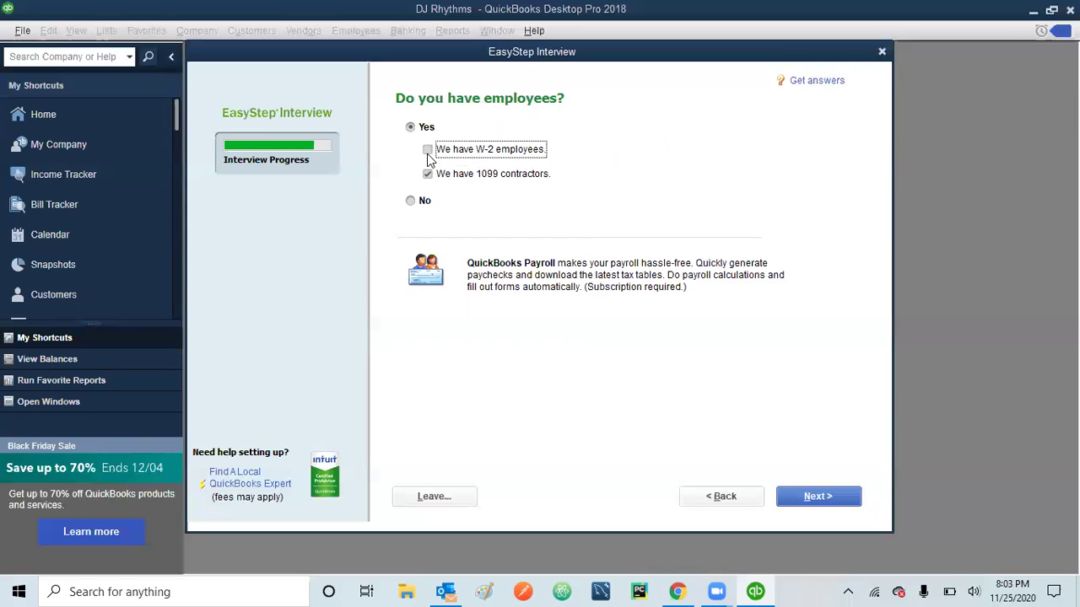
{"action": "left_click", "coordinate": [428, 174]}
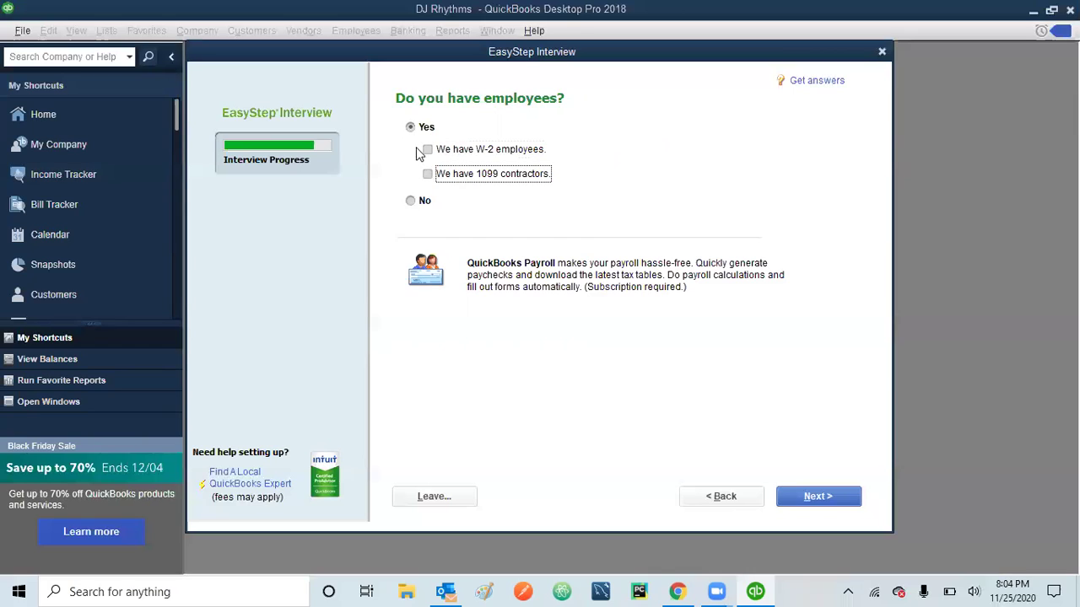
{"action": "left_click", "coordinate": [410, 203]}
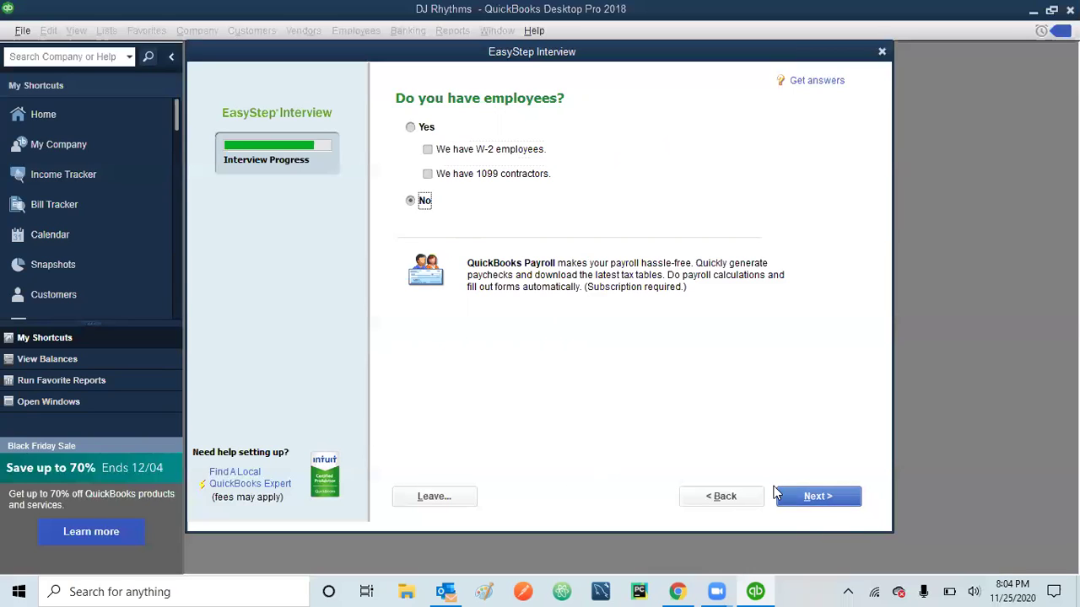
{"action": "left_click", "coordinate": [818, 501]}
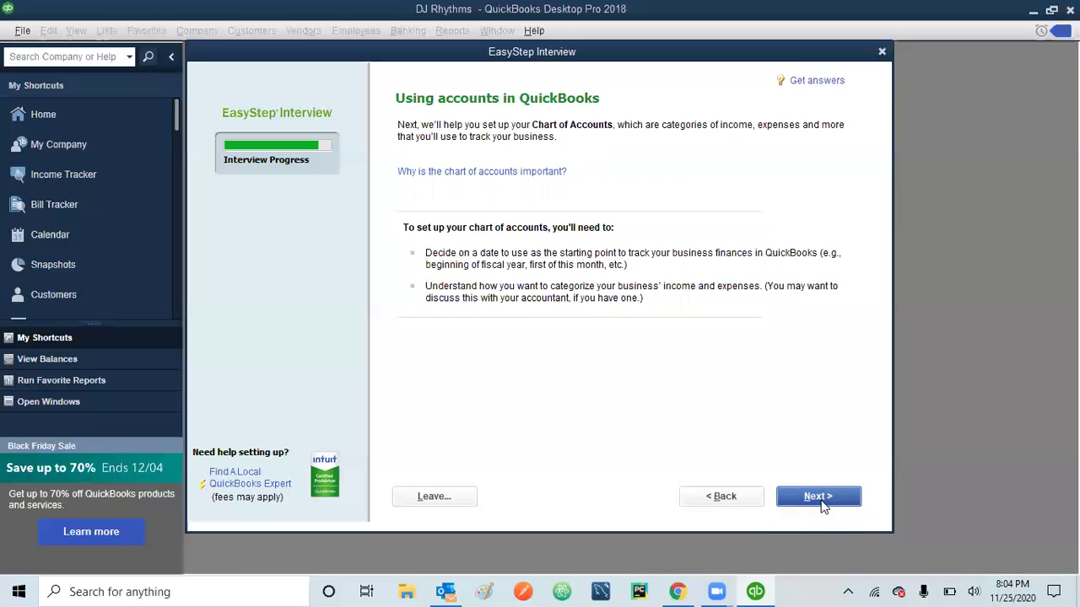
- Choose a custom start date and pick August 15, 2020 in the calendar
{"action": "left_click", "coordinate": [822, 498]}
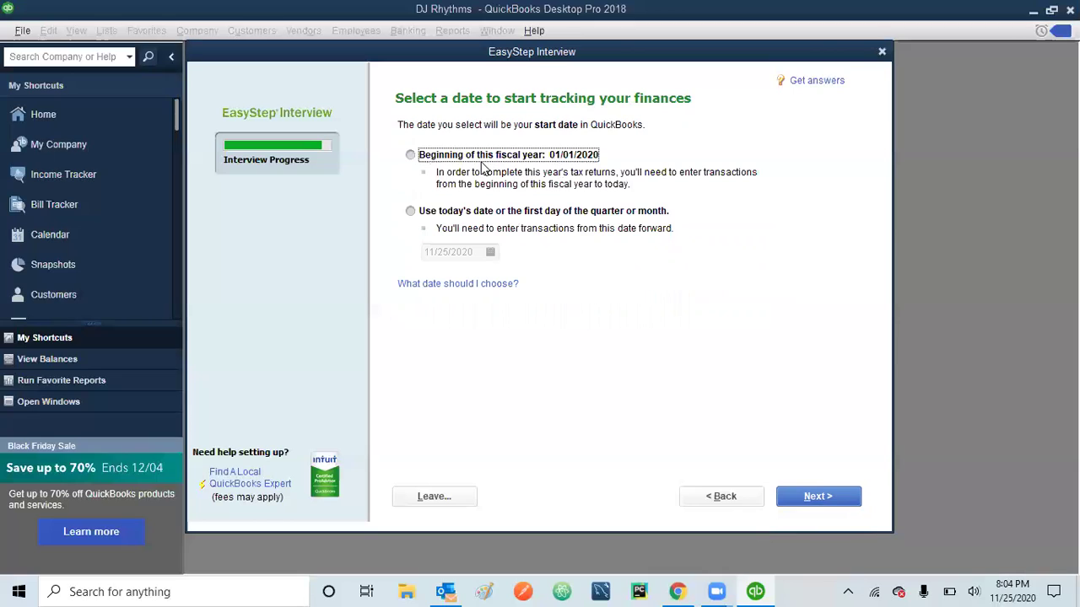
{"action": "left_click", "coordinate": [410, 213]}
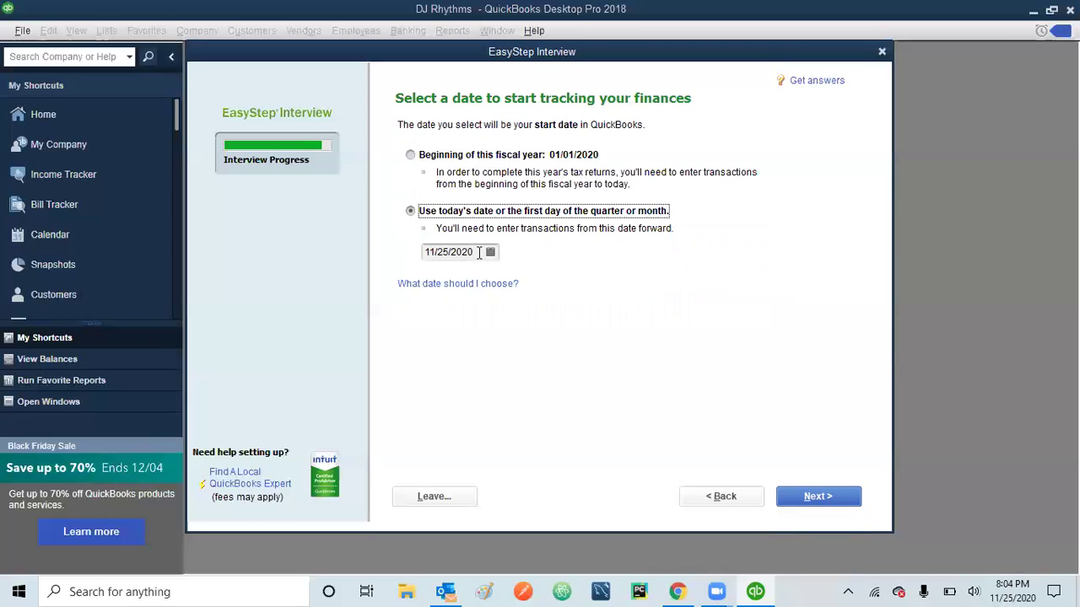
{"action": "left_click", "coordinate": [490, 253]}
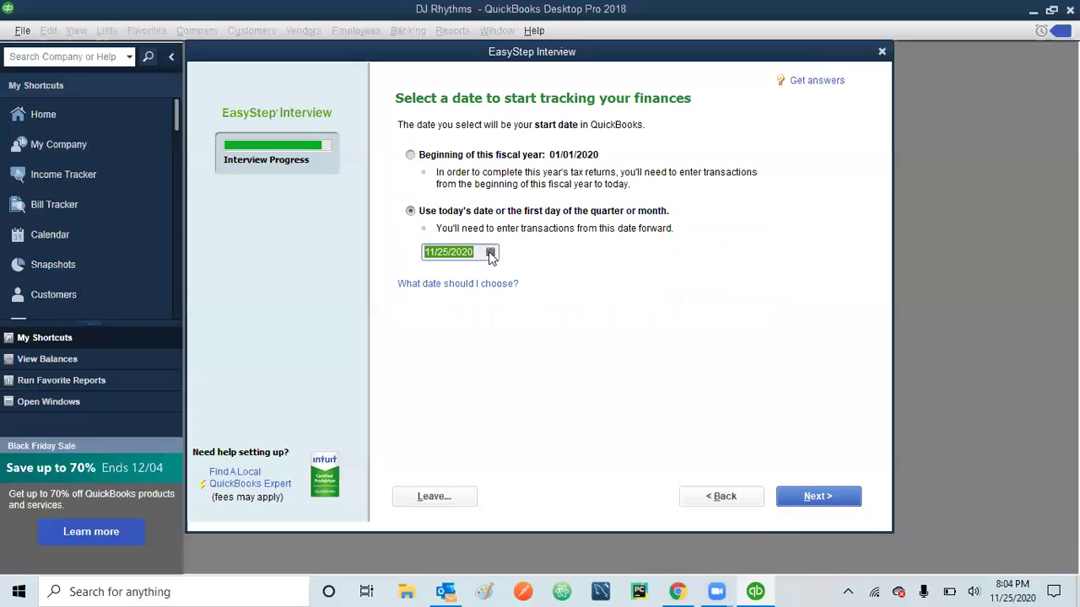
{"action": "left_click", "coordinate": [440, 280]}
{"action": "left_click", "coordinate": [439, 279]}
{"action": "left_click", "coordinate": [439, 279]}
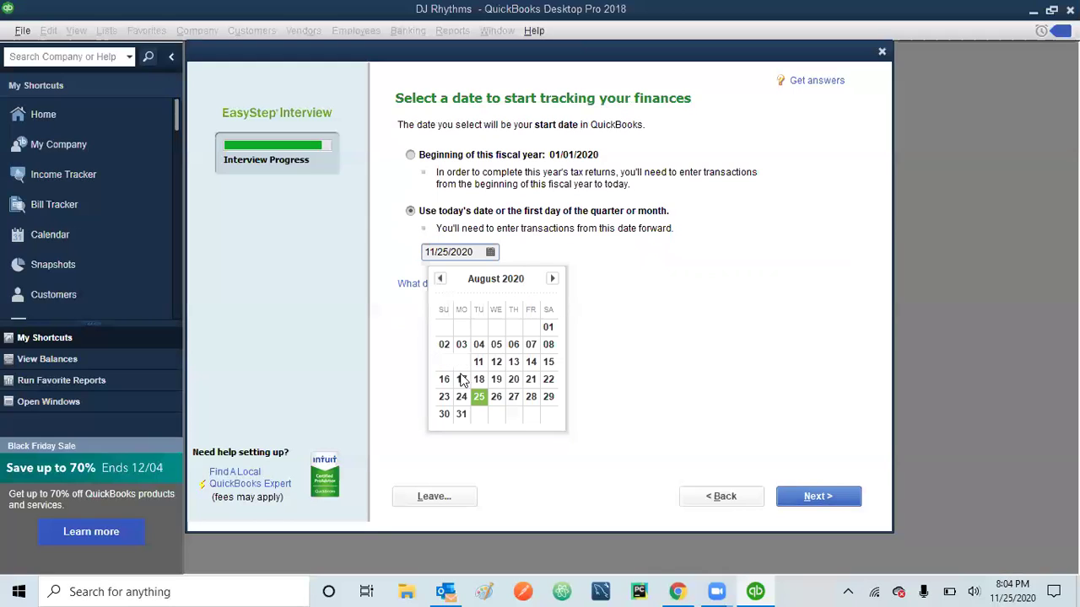
{"action": "left_click", "coordinate": [549, 362]}
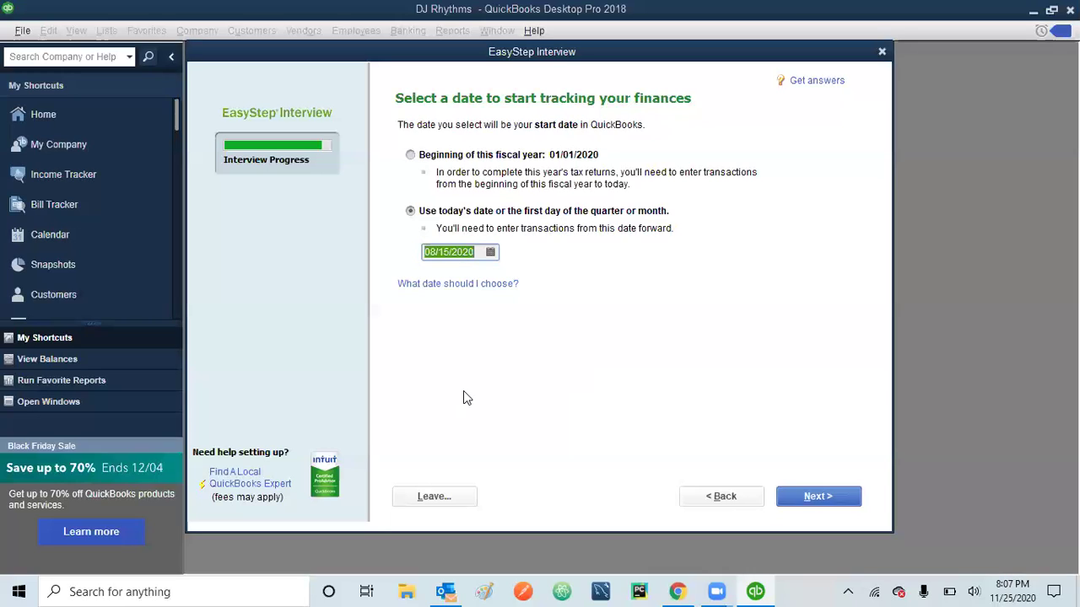
- Enter 010123 so the company's tracking start date becomes 01/01/2023
{"action": "type", "text": "01"}
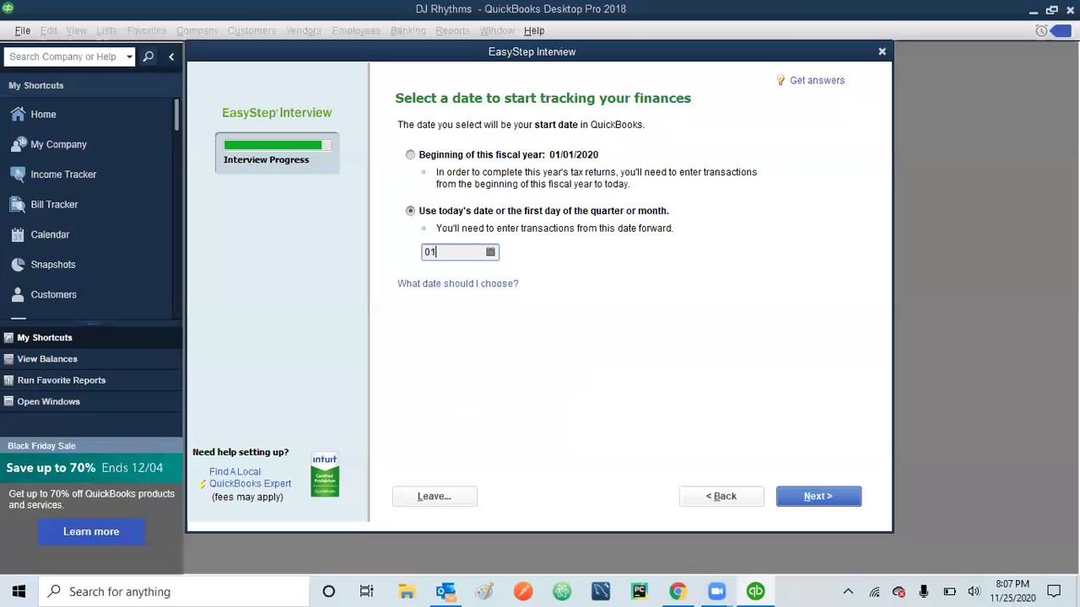
{"action": "type", "text": "0123"}
{"action": "key", "text": "Tab"}
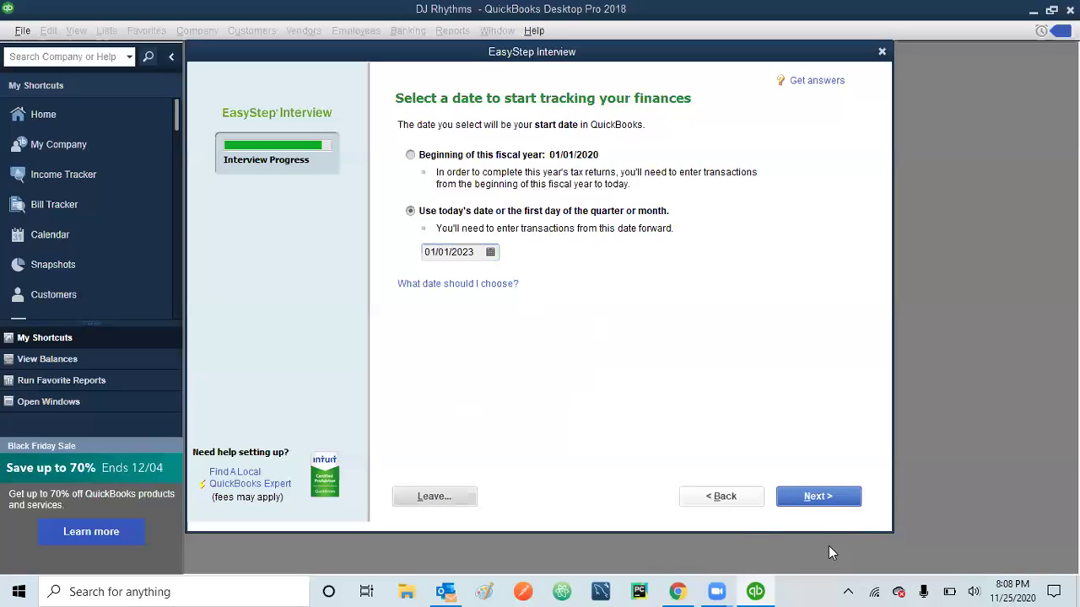
- Advance past the start date to the recommended income and expense accounts
{"action": "left_click", "coordinate": [830, 496]}
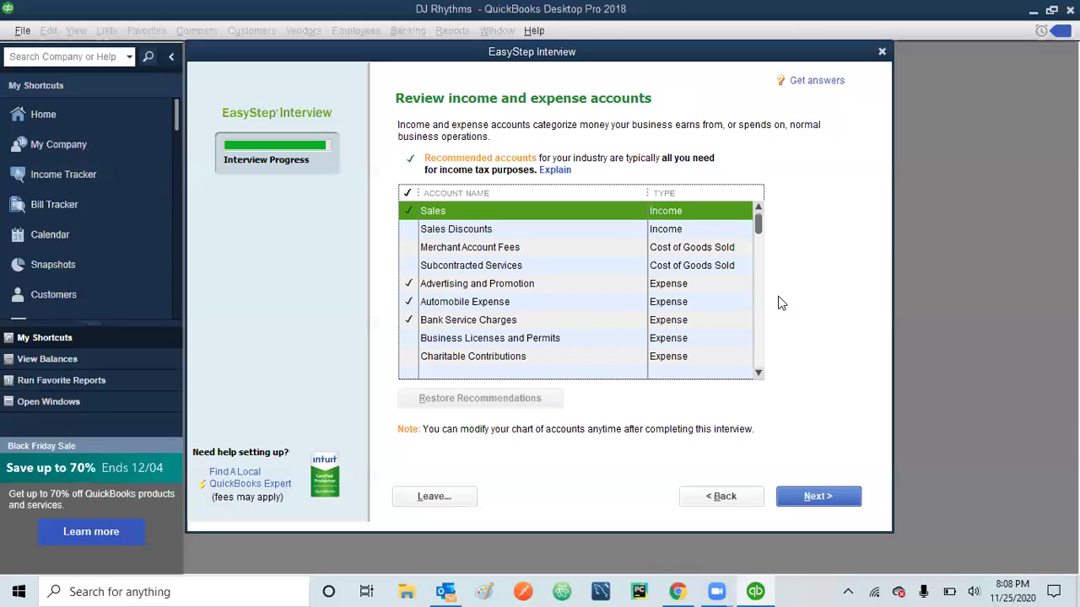
{"action": "left_click", "coordinate": [760, 322]}
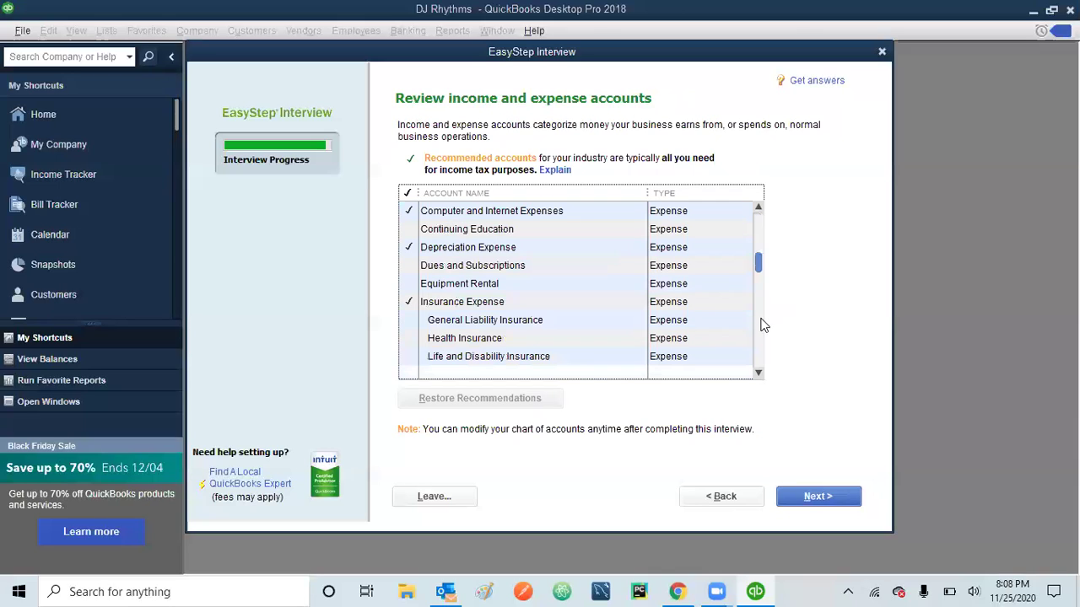
{"action": "left_click", "coordinate": [760, 357]}
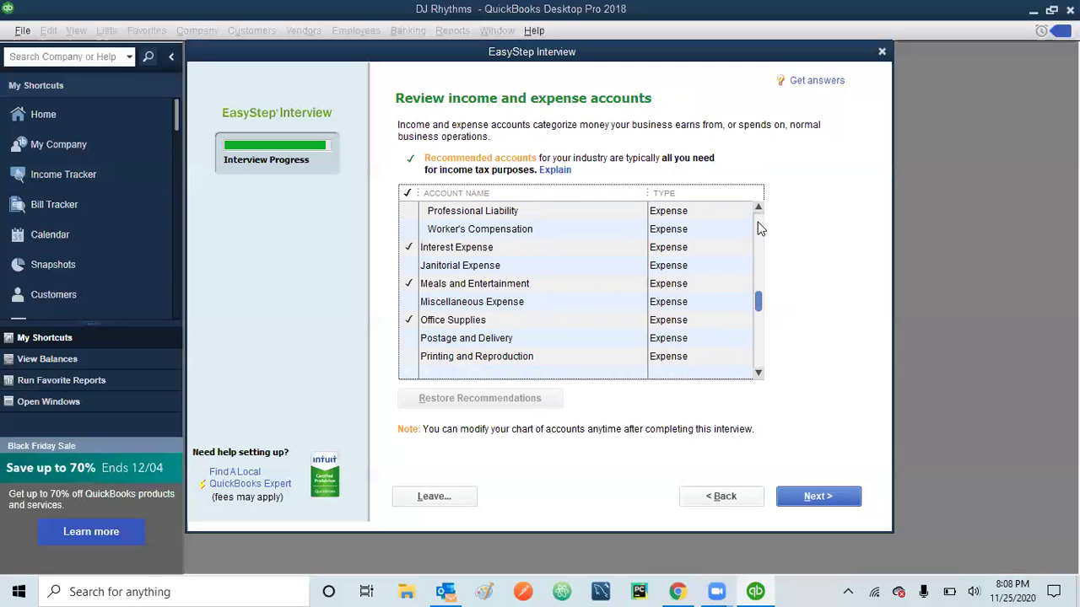
{"action": "scroll", "coordinate": [757, 220], "scroll_direction": "up", "scroll_amount": 10}
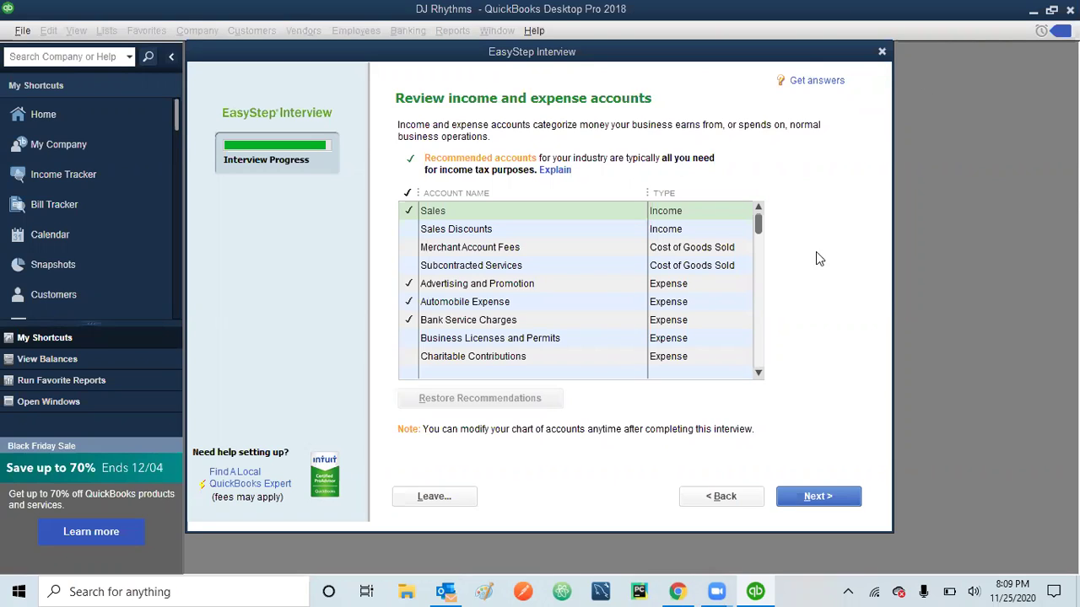
- Scroll through the recommended income and expense accounts list to its end
{"action": "left_click", "coordinate": [755, 342]}
{"action": "left_click", "coordinate": [755, 342]}
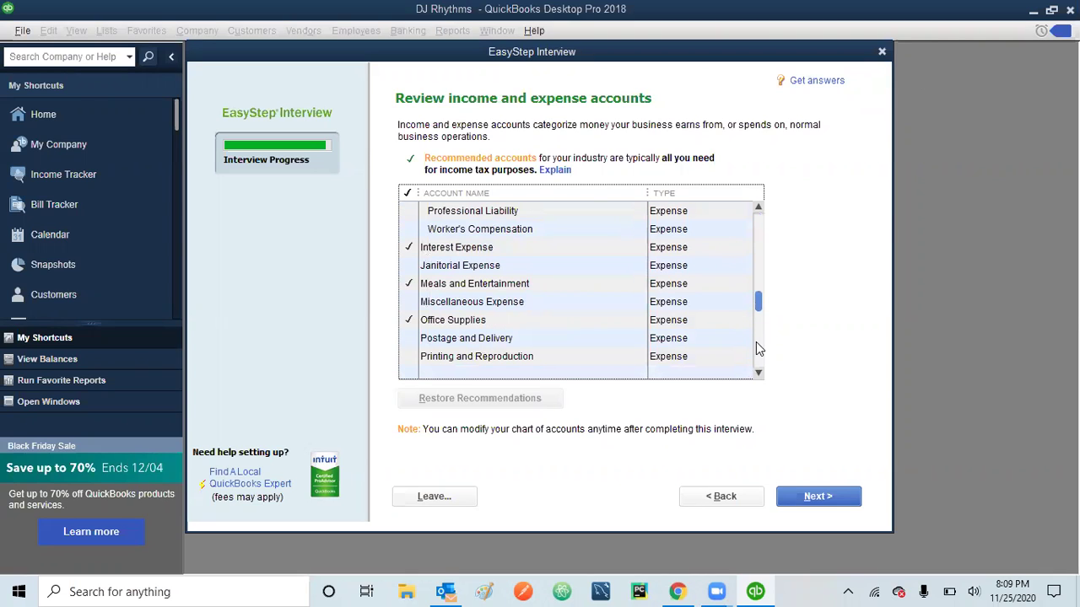
{"action": "left_click", "coordinate": [758, 208]}
{"action": "left_click", "coordinate": [757, 208]}
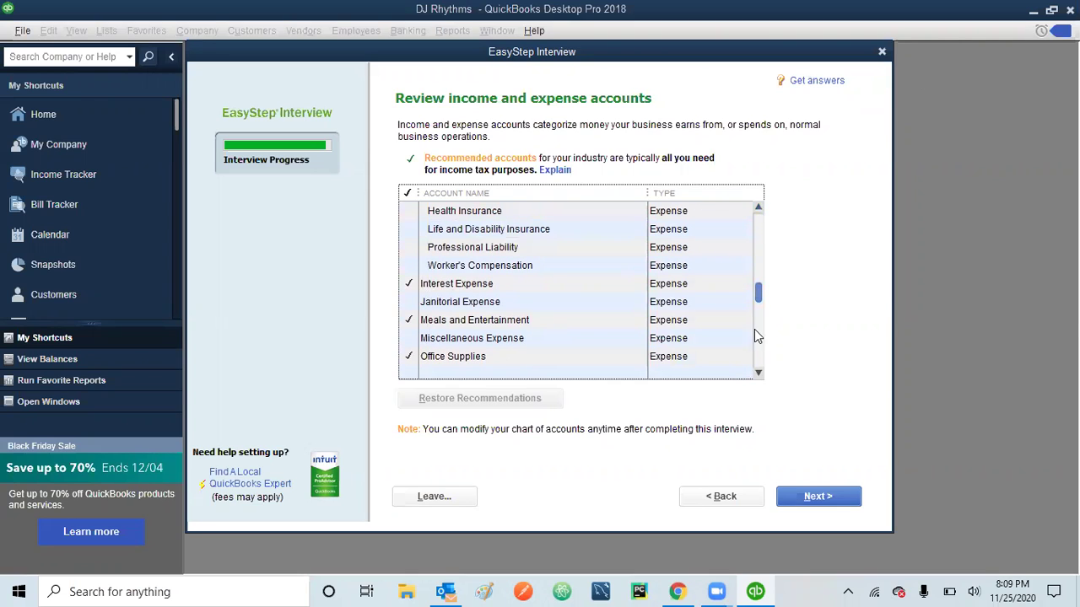
{"action": "left_click", "coordinate": [758, 374]}
{"action": "left_click", "coordinate": [758, 374]}
{"action": "left_click", "coordinate": [758, 374]}
{"action": "left_click", "coordinate": [758, 375]}
{"action": "left_click", "coordinate": [759, 374]}
{"action": "left_click", "coordinate": [759, 375]}
{"action": "left_click", "coordinate": [759, 375]}
{"action": "left_click", "coordinate": [758, 374]}
{"action": "left_click", "coordinate": [758, 374]}
{"action": "left_click", "coordinate": [758, 375]}
{"action": "left_click", "coordinate": [758, 374]}
{"action": "left_click", "coordinate": [758, 375]}
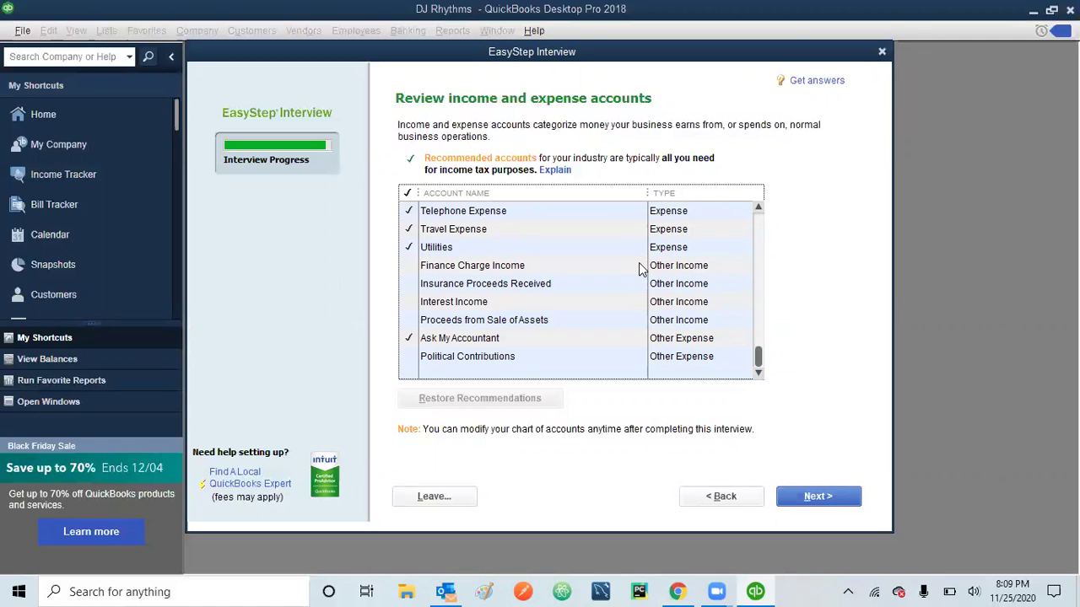
- Tick the Interest Income and Equipment Rental accounts, then continue to the Congratulations page
{"action": "left_click", "coordinate": [412, 300]}
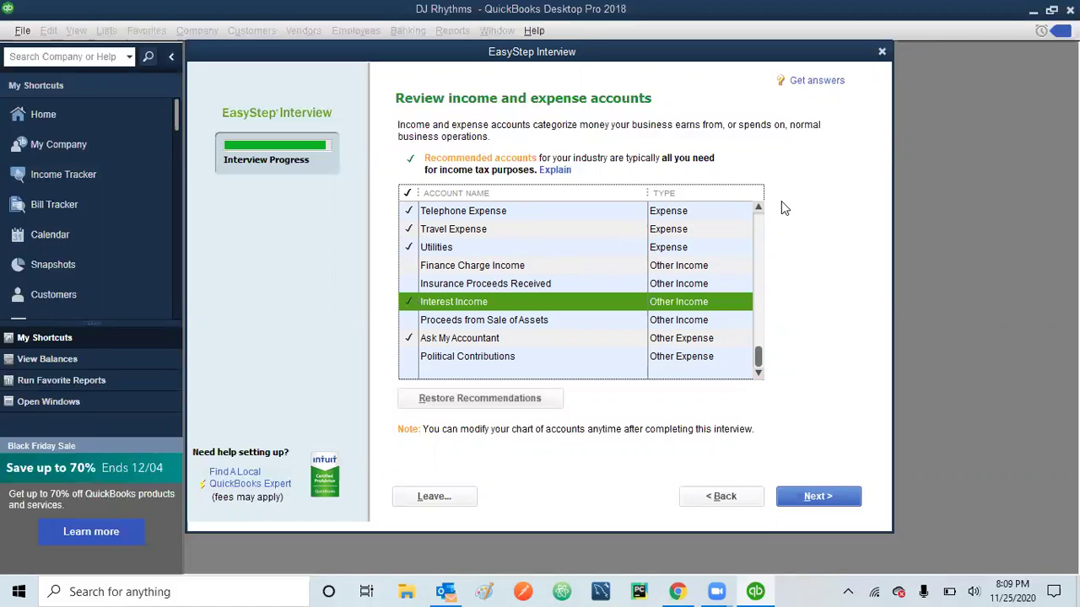
{"action": "left_click", "coordinate": [758, 210]}
{"action": "left_click", "coordinate": [758, 210]}
{"action": "left_click", "coordinate": [758, 210]}
{"action": "left_click", "coordinate": [757, 210]}
{"action": "left_click", "coordinate": [757, 210]}
{"action": "left_click", "coordinate": [758, 210]}
{"action": "left_click", "coordinate": [757, 210]}
{"action": "left_click", "coordinate": [757, 210]}
{"action": "left_click", "coordinate": [758, 210]}
{"action": "left_click", "coordinate": [758, 210]}
{"action": "left_click", "coordinate": [758, 210]}
{"action": "left_click", "coordinate": [757, 210]}
{"action": "left_click", "coordinate": [757, 210]}
{"action": "left_click", "coordinate": [758, 210]}
{"action": "left_click", "coordinate": [757, 210]}
{"action": "left_click", "coordinate": [757, 210]}
{"action": "left_click", "coordinate": [757, 210]}
{"action": "left_click", "coordinate": [757, 210]}
{"action": "left_click", "coordinate": [758, 210]}
{"action": "left_click", "coordinate": [758, 210]}
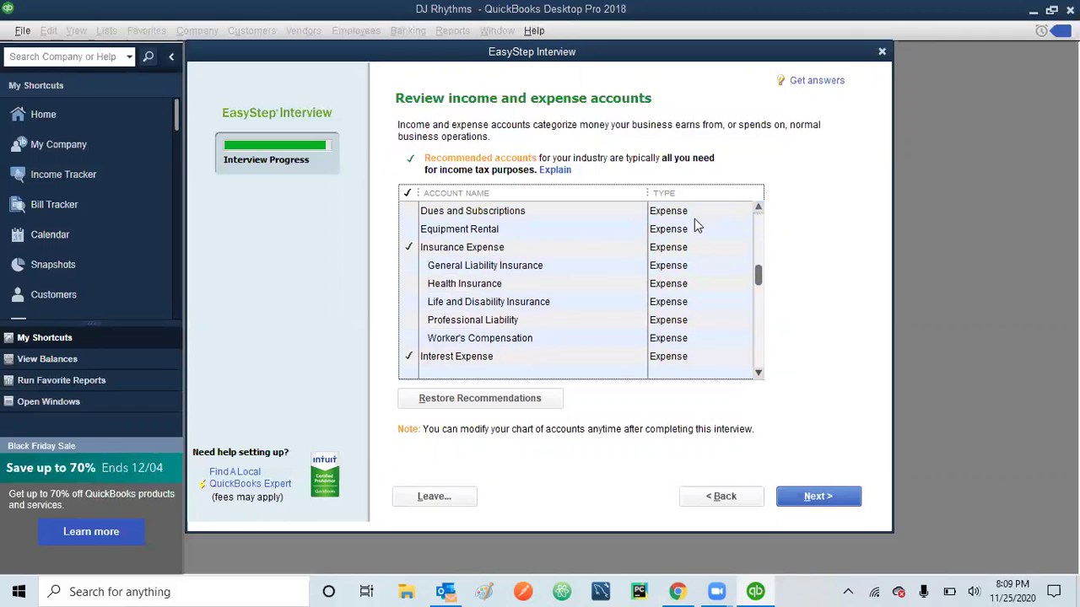
{"action": "left_click", "coordinate": [407, 228]}
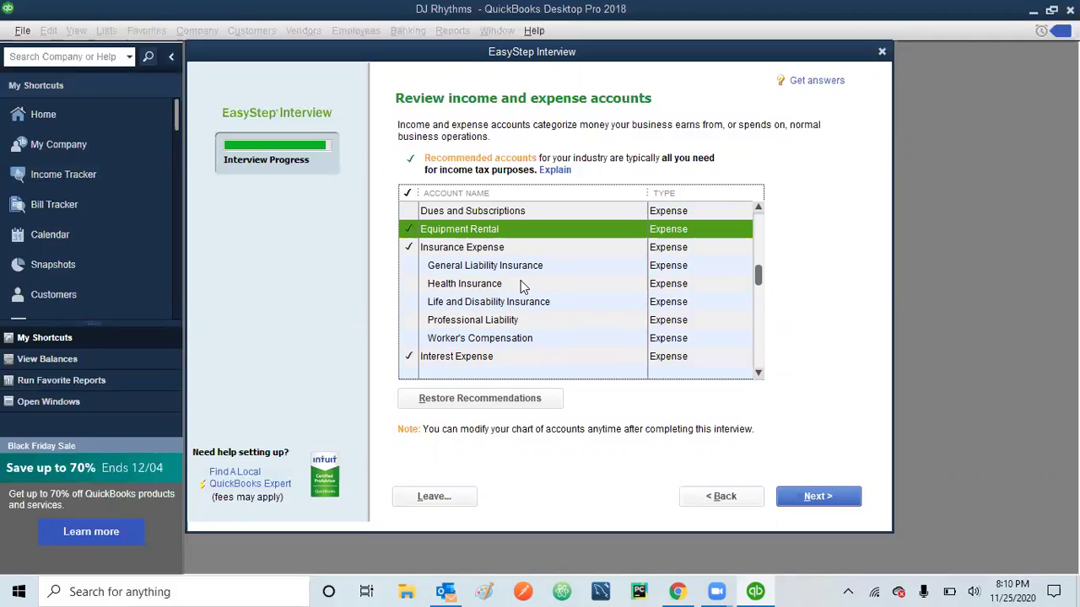
{"action": "left_click", "coordinate": [828, 498]}
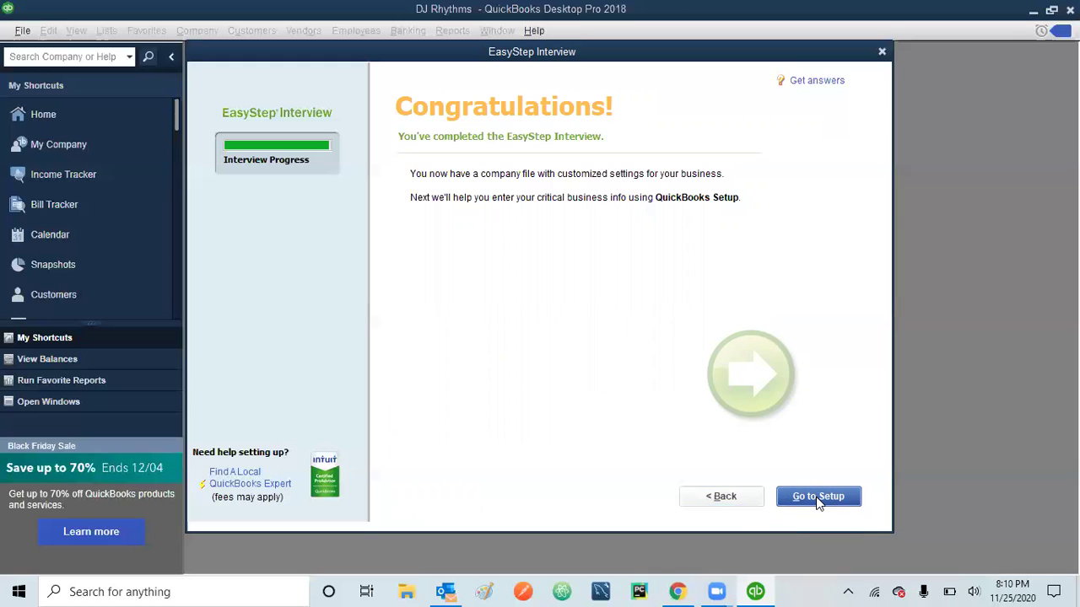
- Leave the interview for the QuickBooks Desktop Setup page
{"action": "left_click", "coordinate": [817, 499]}
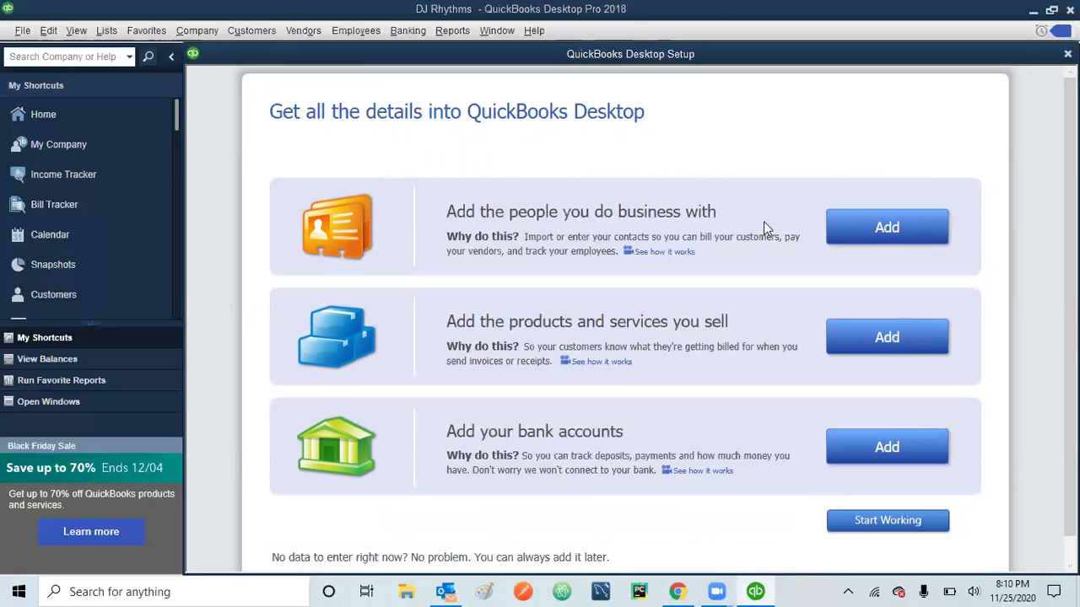
- Choose manual entry for adding people, and mark row 1 as a Customer
{"action": "left_click", "coordinate": [884, 230]}
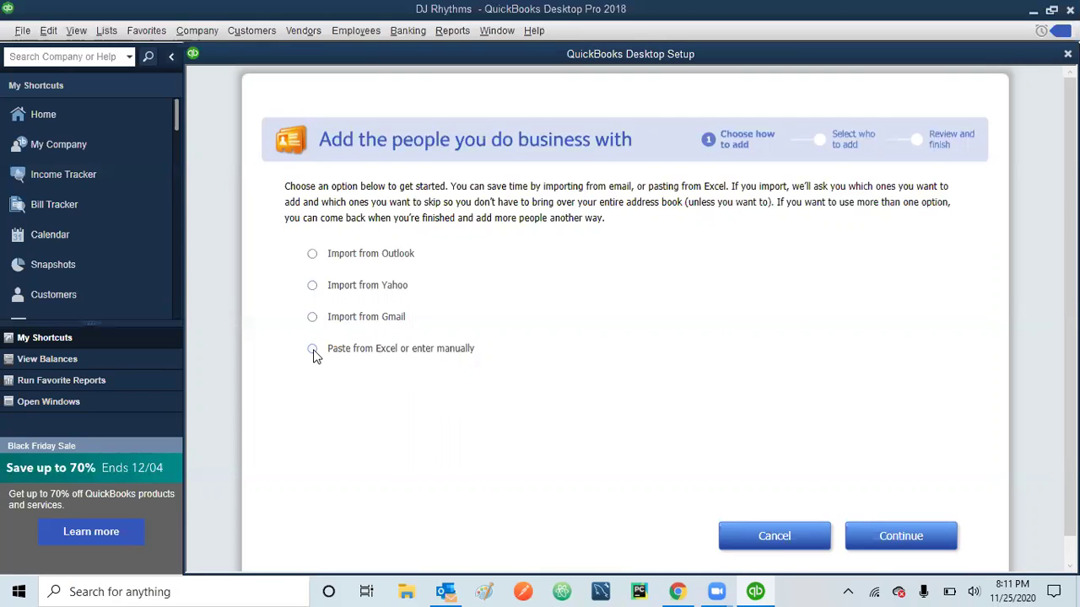
{"action": "left_click", "coordinate": [313, 349]}
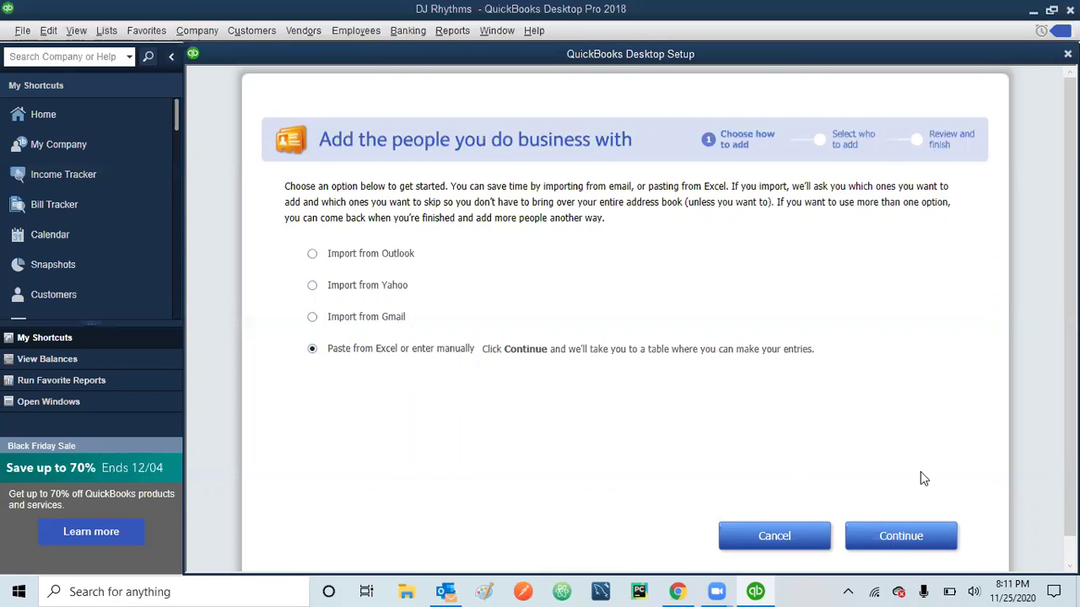
{"action": "left_click", "coordinate": [896, 545]}
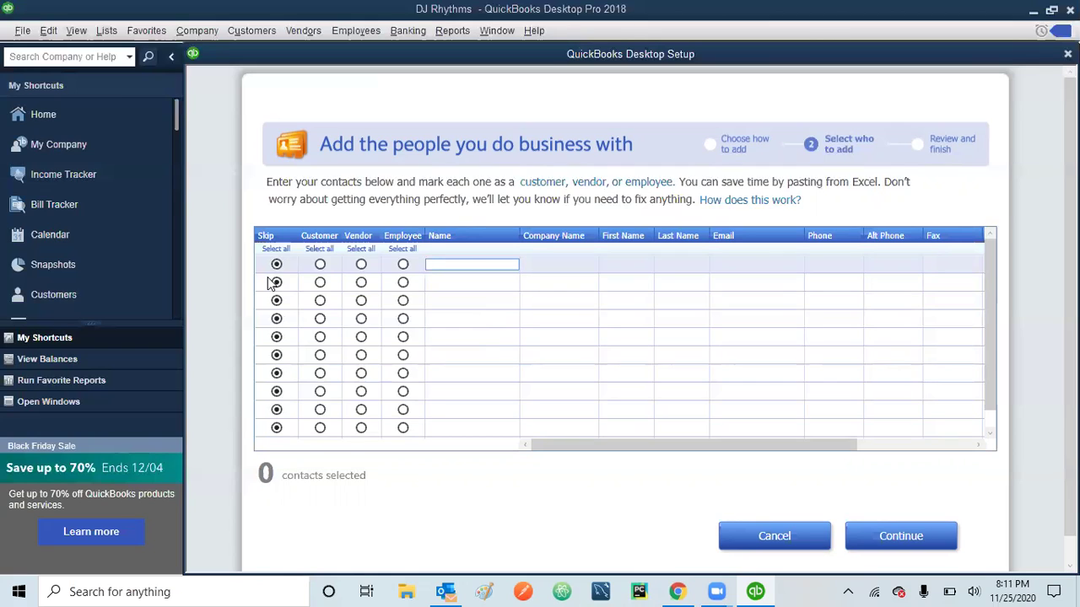
{"action": "left_click", "coordinate": [320, 264]}
- Enter the customer's display name, plus their first and last name
{"action": "left_click", "coordinate": [529, 265]}
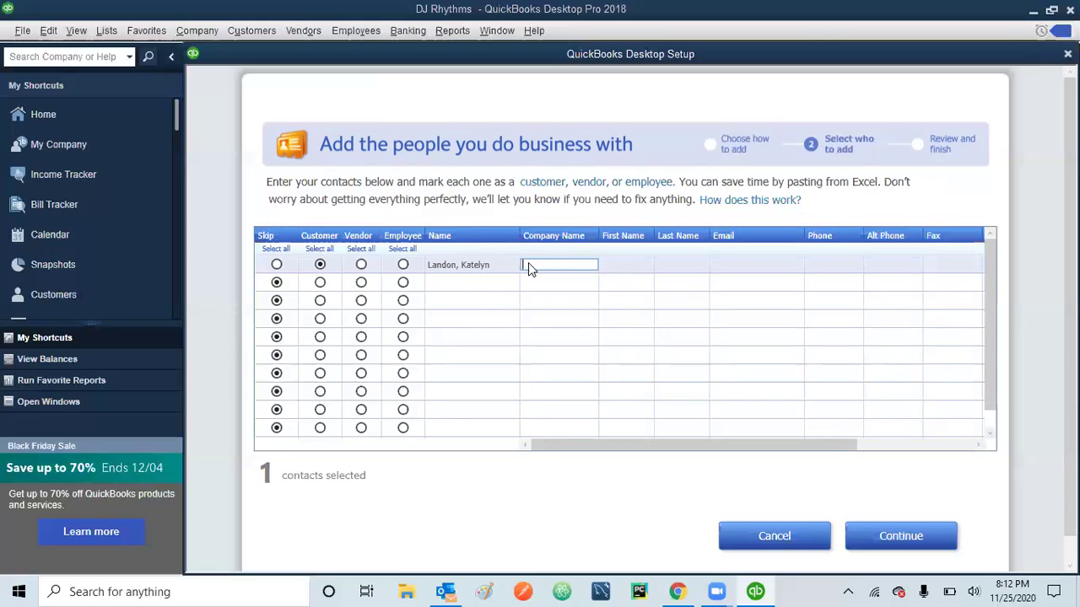
{"action": "key", "text": "Tab"}
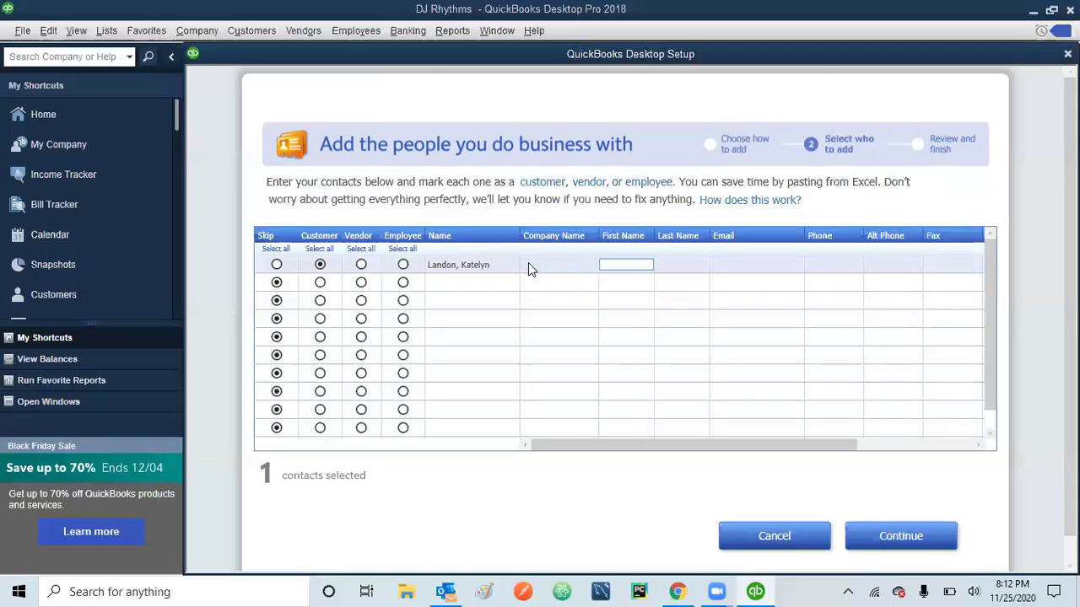
{"action": "key", "text": "Tab"}
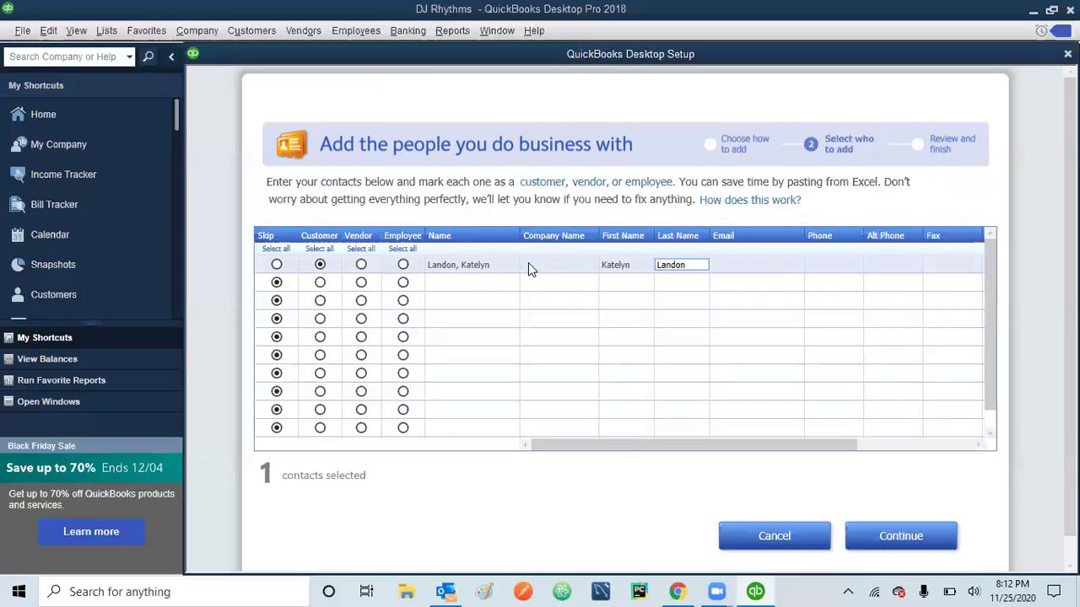
- Add the customer's e-mail, phone number, street address and city, state and zip
{"action": "key", "text": "Tab"}
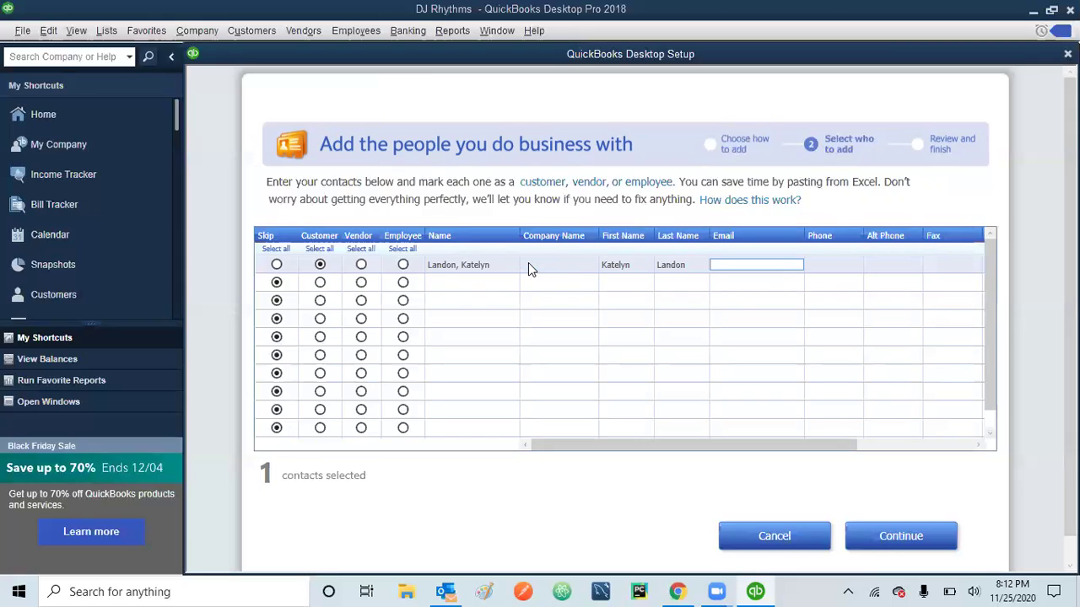
{"action": "key", "text": "Tab"}
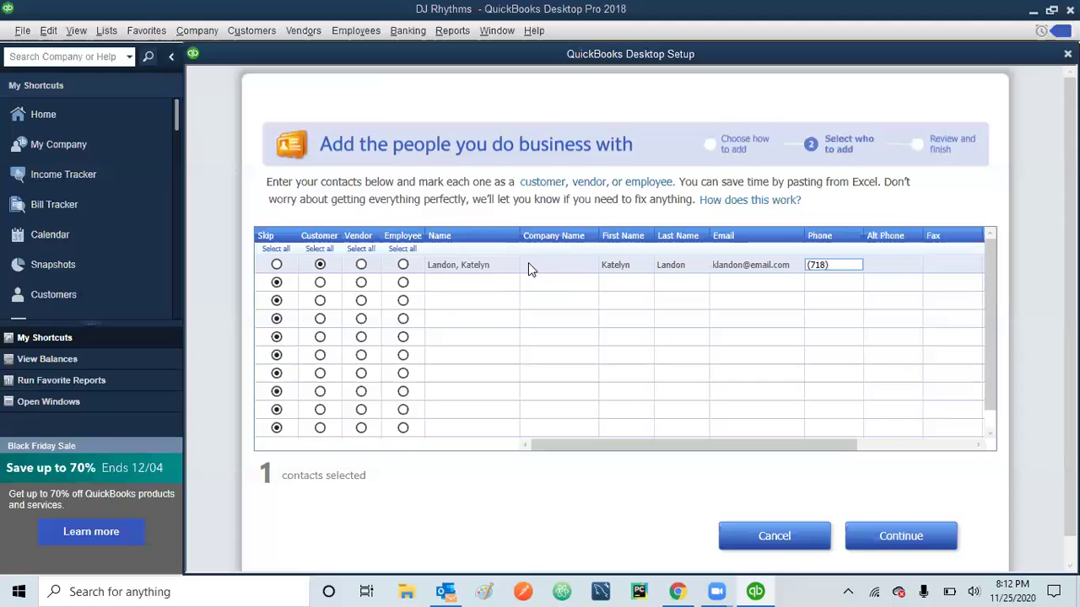
{"action": "key", "text": "Tab"}
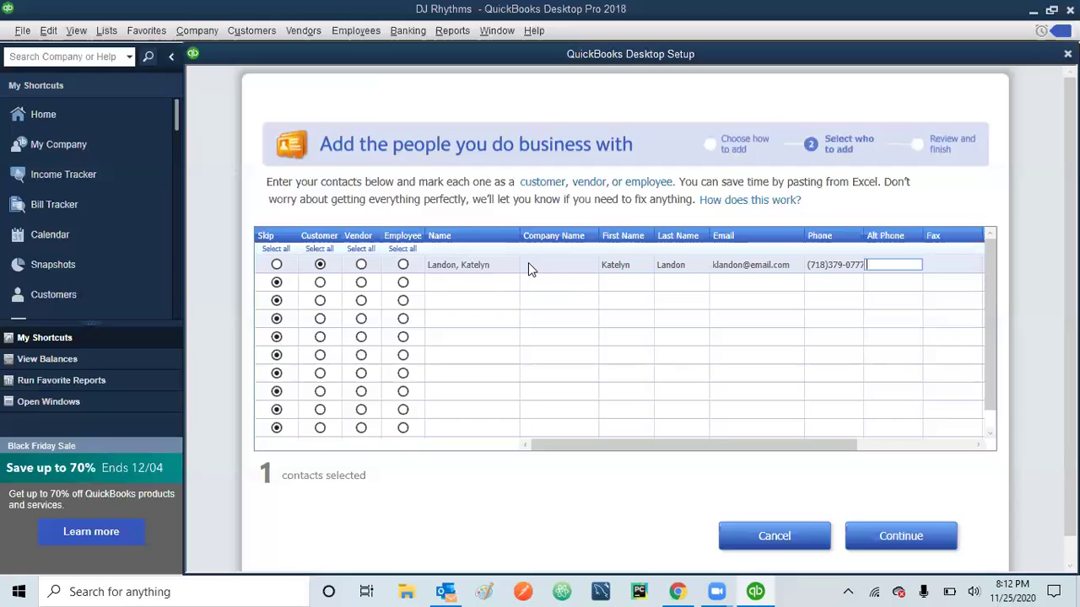
{"action": "key", "text": "Tab"}
{"action": "key", "text": "Tab"}
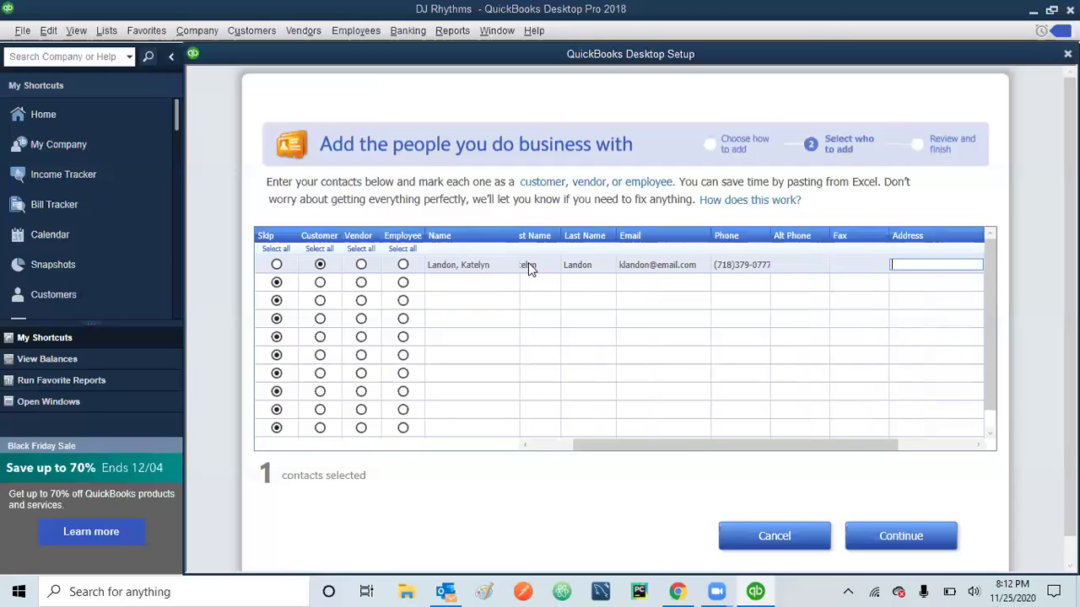
{"action": "key", "text": "Tab"}
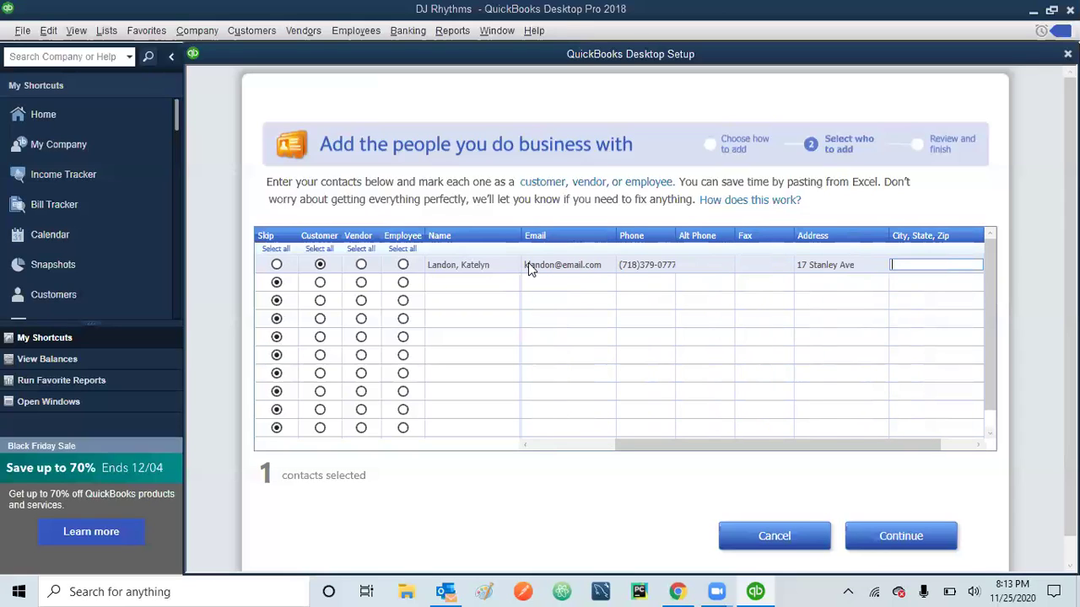
{"action": "type", "text": "Brooklyn, NY 11206"}
- Mark row 2 as a vendor named NE Electric
{"action": "left_click", "coordinate": [360, 285]}
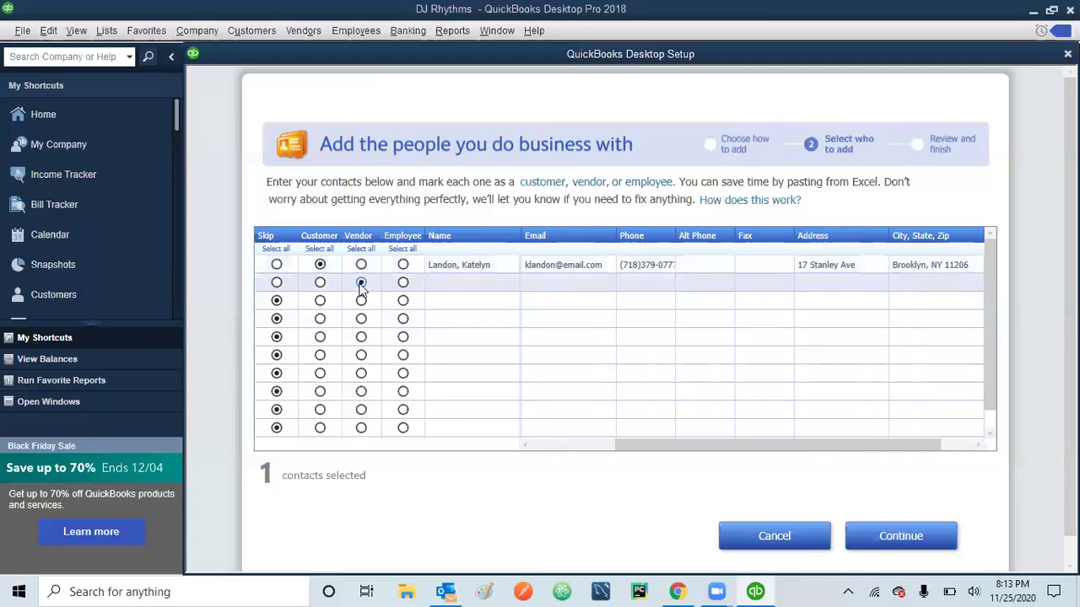
{"action": "left_click", "coordinate": [463, 282]}
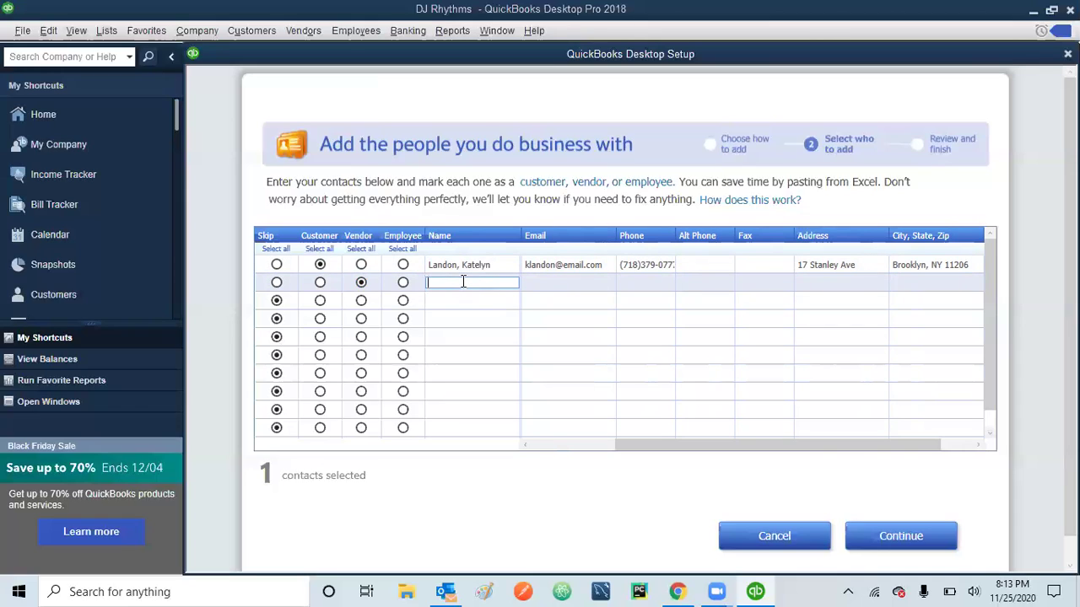
{"action": "type", "text": "NE Electric"}
{"action": "left_click_drag", "start_coordinate": [486, 282], "coordinate": [426, 285]}
{"action": "key", "text": "BackSpace"}
{"action": "key", "text": "Home"}
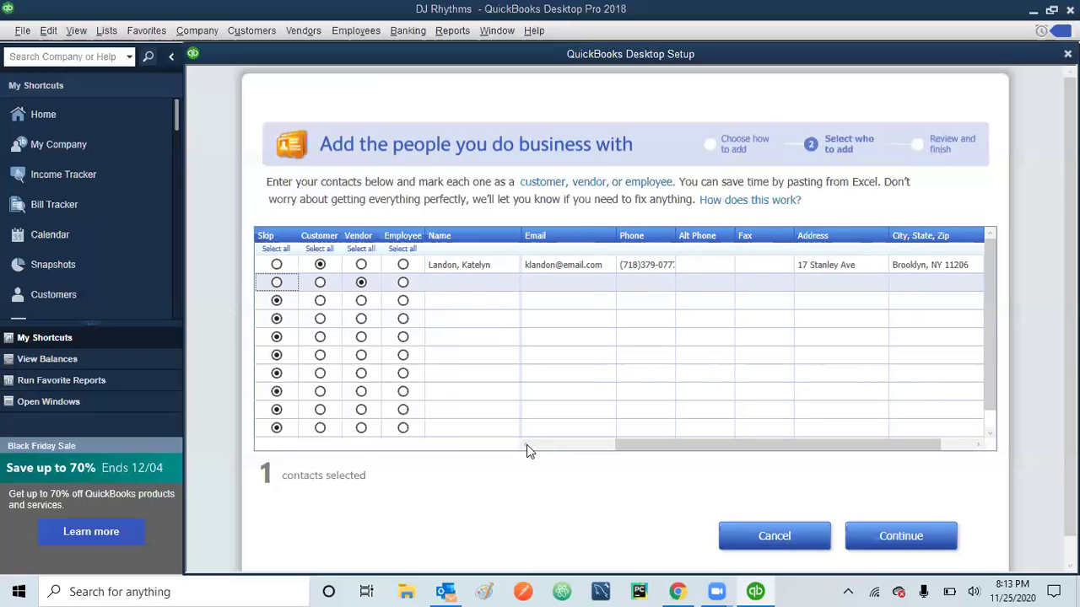
{"action": "left_click_drag", "start_coordinate": [653, 445], "coordinate": [514, 447]}
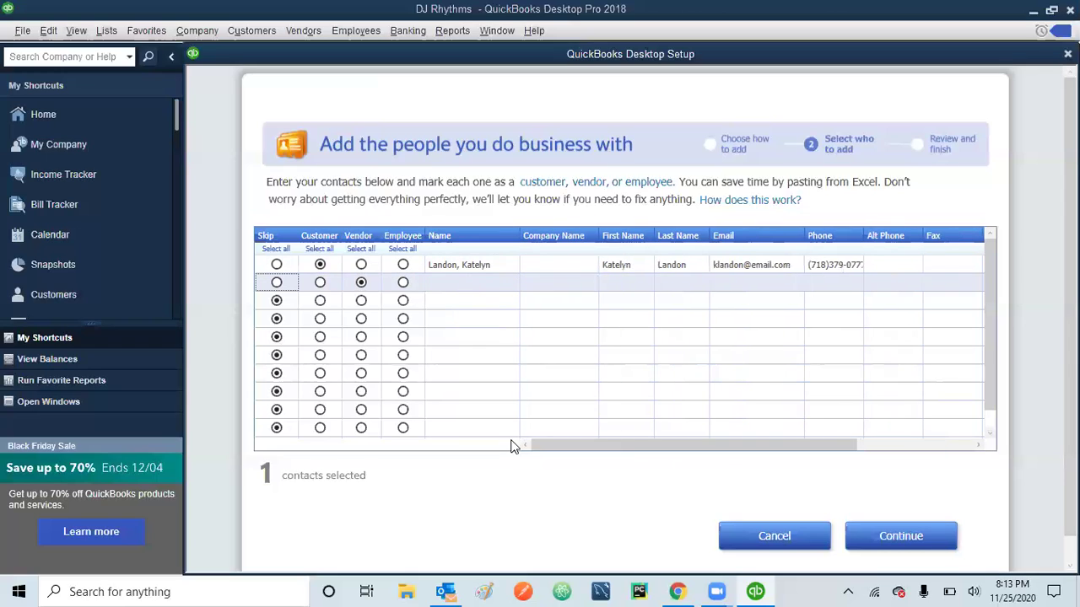
{"action": "left_click", "coordinate": [452, 283]}
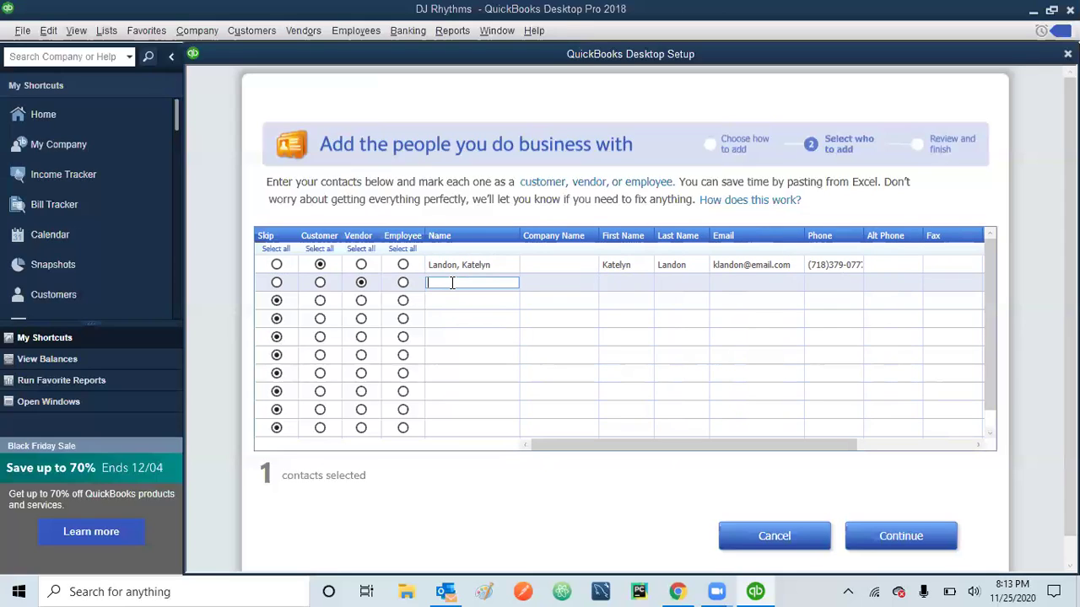
{"action": "type", "text": "NE Electric"}
{"action": "key", "text": "shift+Tab"}
{"action": "key", "text": "shift+Tab"}
{"action": "key", "text": "shift+Tab"}
{"action": "key", "text": "shift+Tab"}
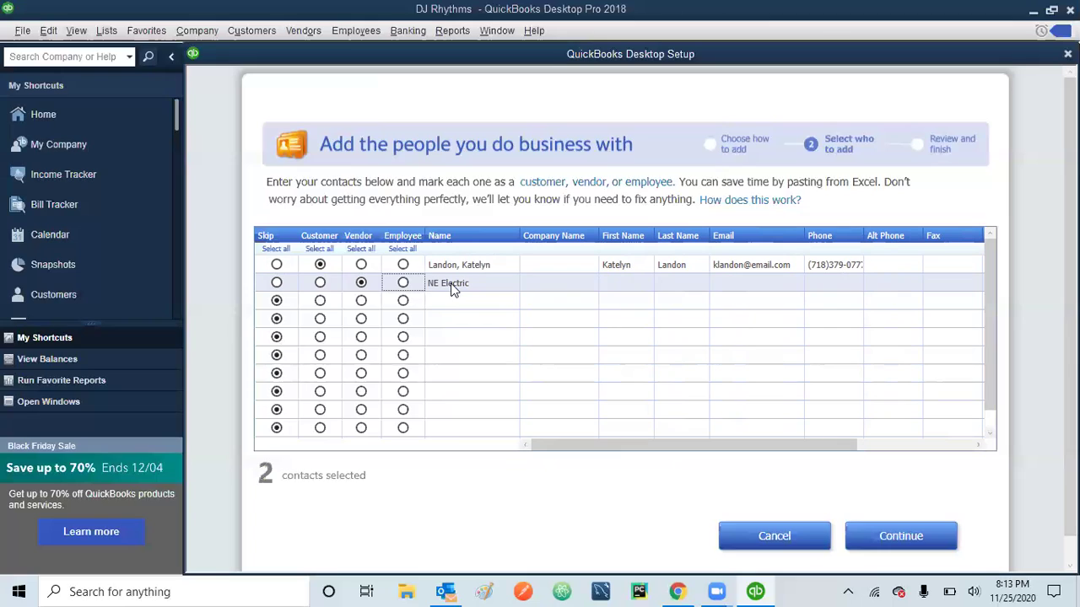
{"action": "key", "text": "Tab"}
{"action": "key", "text": "Tab"}
{"action": "key", "text": "Tab"}
{"action": "key", "text": "Tab"}
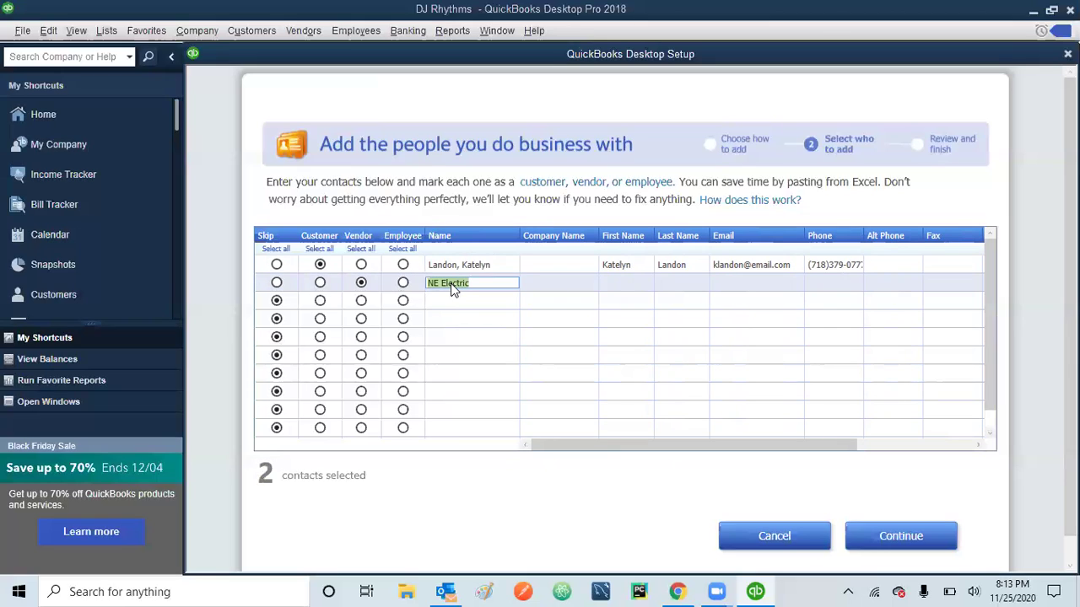
- Copy NE Electric into Company Name and enter the contact's first name, last name and e-mail
{"action": "left_click_drag", "start_coordinate": [478, 282], "coordinate": [423, 287]}
{"action": "key", "text": "ctrl+c"}
{"action": "left_click", "coordinate": [559, 284]}
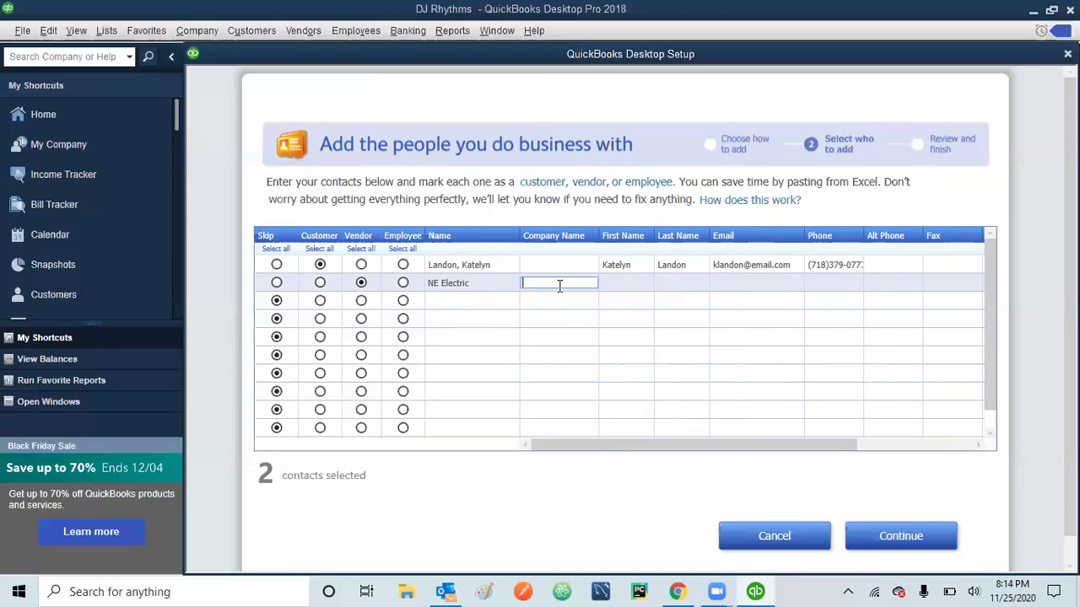
{"action": "key", "text": "ctrl+v"}
{"action": "key", "text": "Tab"}
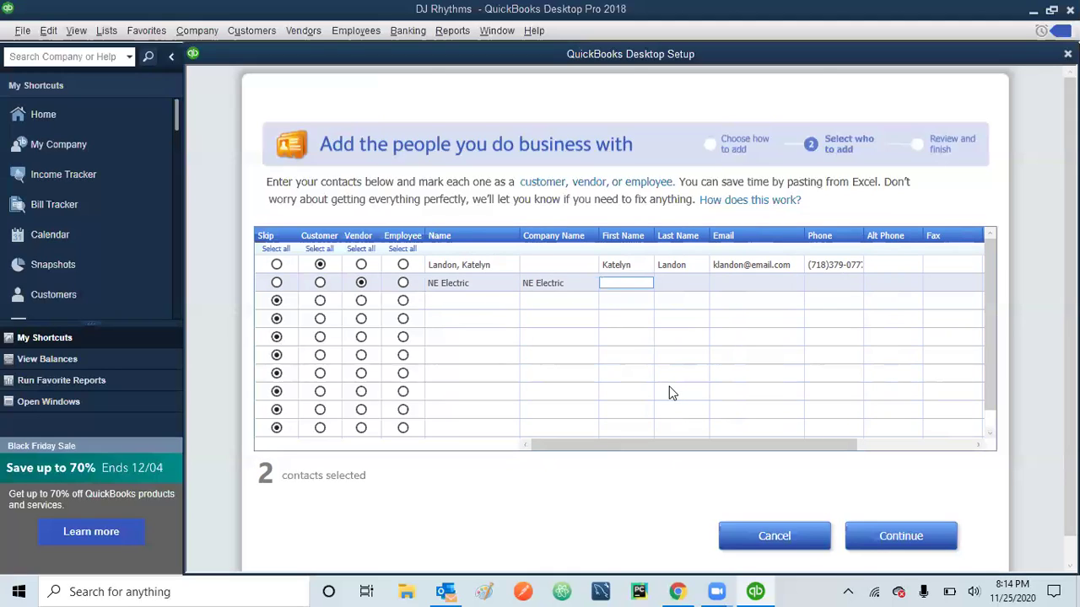
{"action": "key", "text": "Tab"}
{"action": "key", "text": "Tab"}
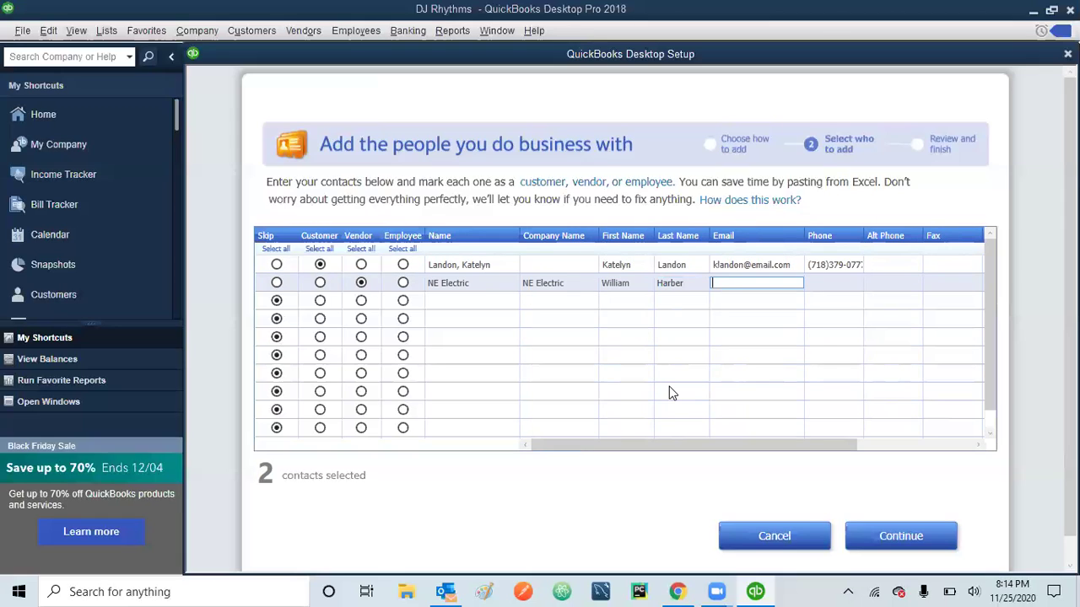
{"action": "key", "text": "Tab"}
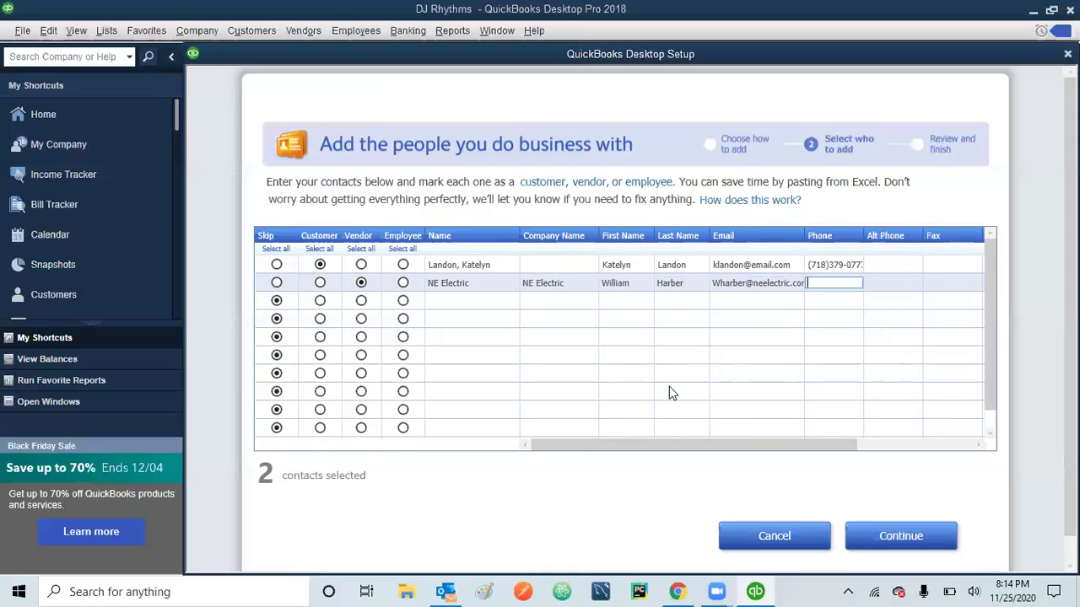
{"action": "key", "text": "Tab"}
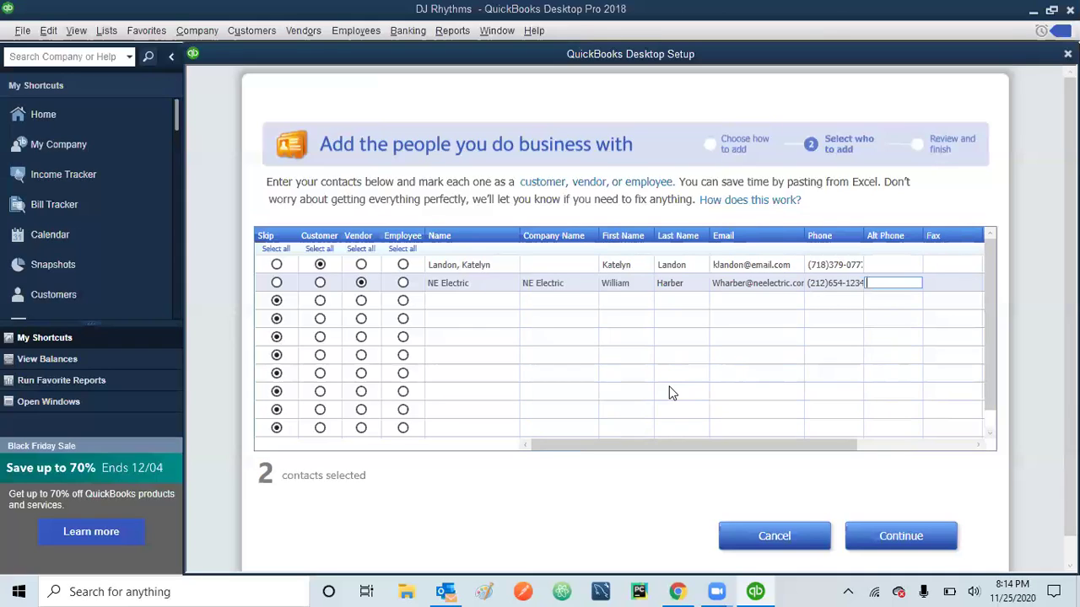
{"action": "key", "text": "Tab"}
{"action": "key", "text": "Tab"}
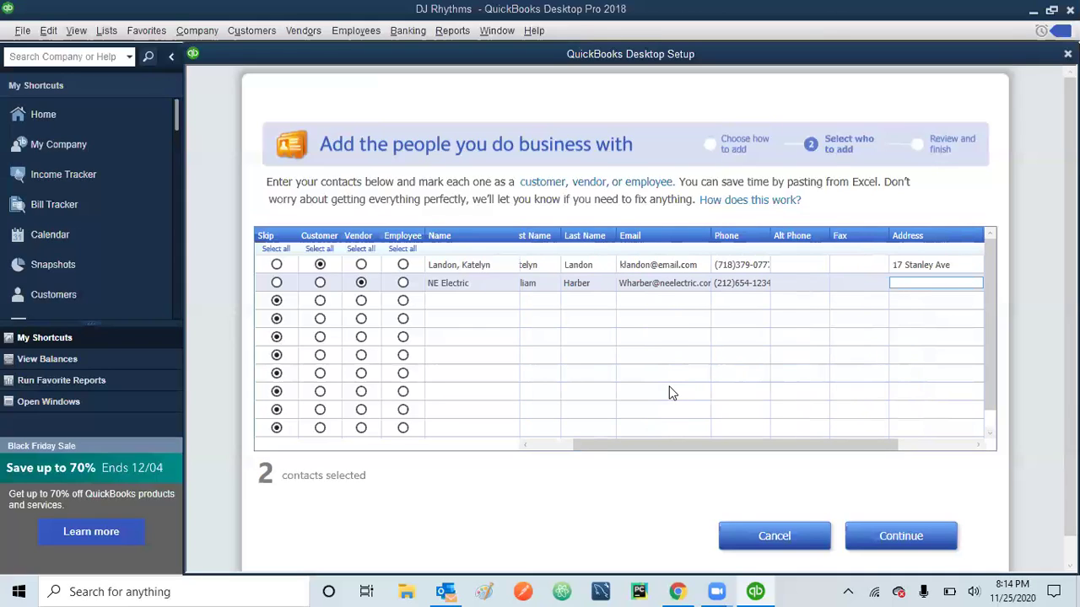
{"action": "key", "text": "Tab"}
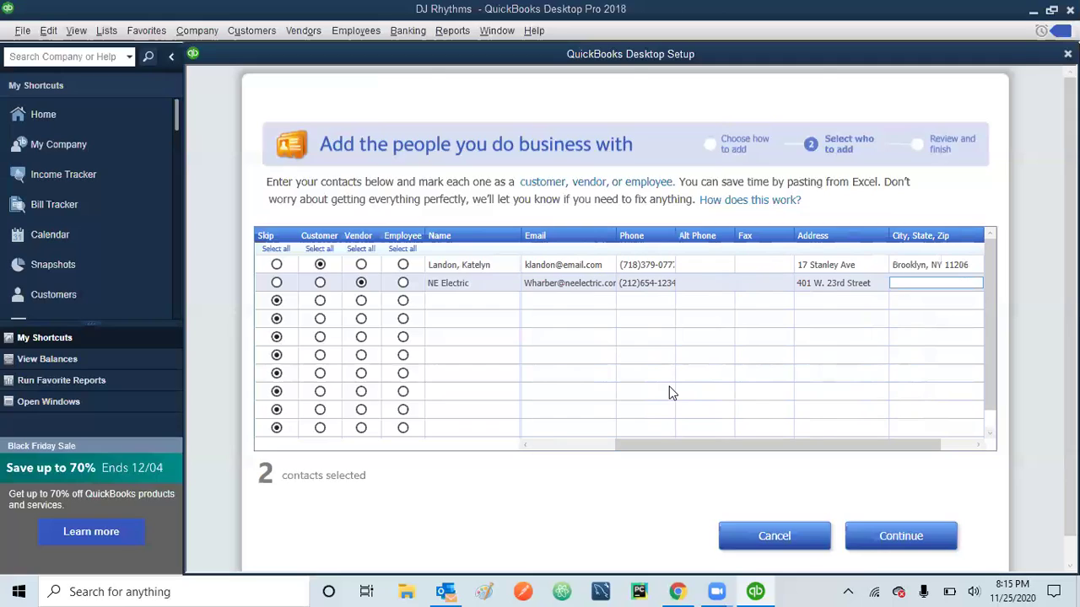
{"action": "type", "text": "New York, NY 10004"}
{"action": "key", "text": "Tab"}
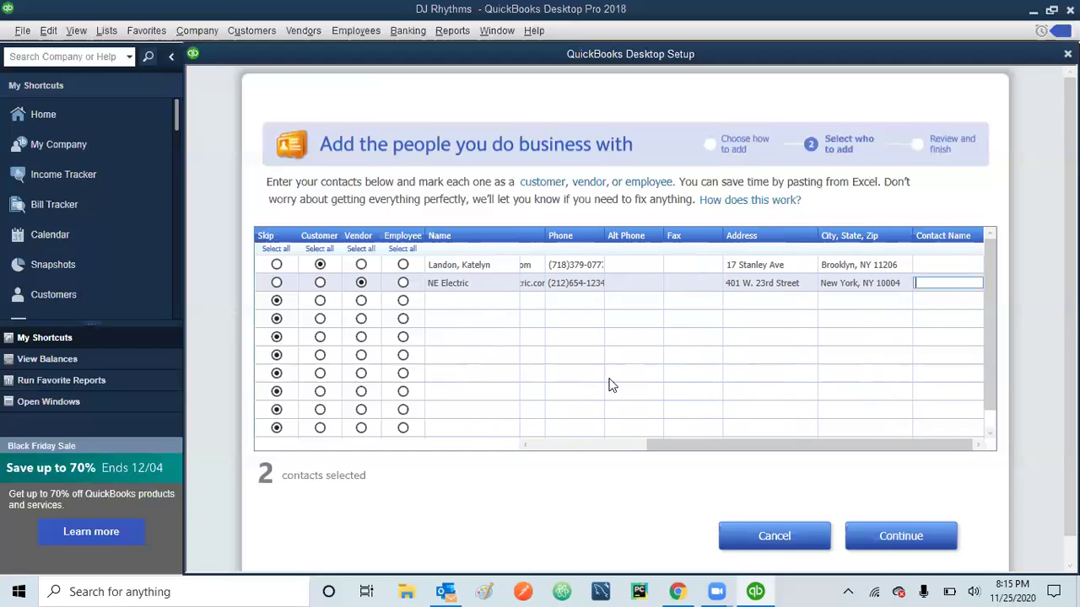
{"action": "left_click", "coordinate": [901, 537]}
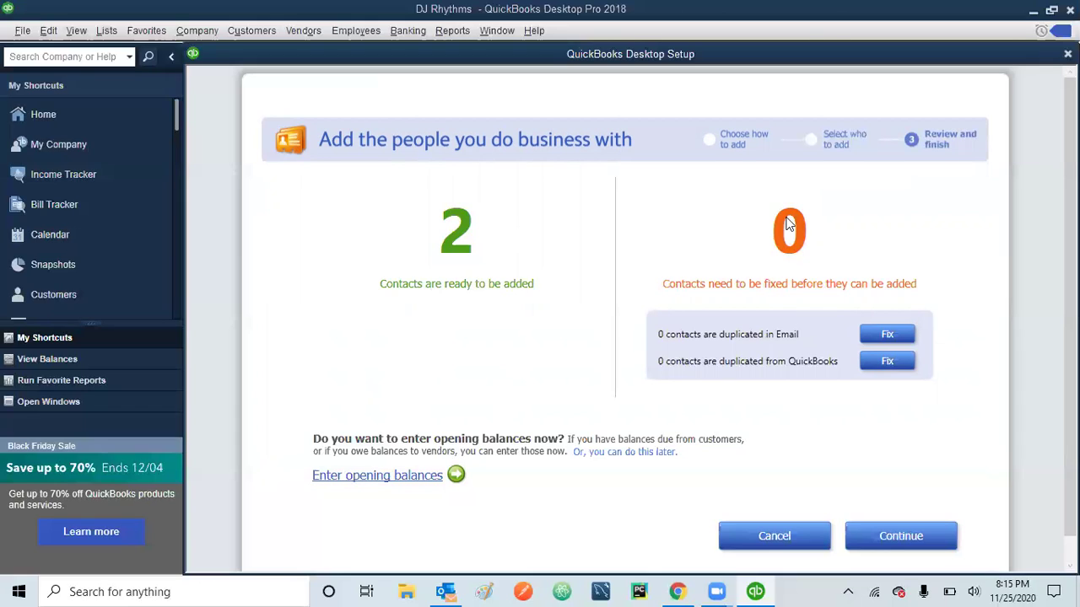
- Add the two reviewed contacts, then start adding products and services with Service as the type
{"action": "left_click", "coordinate": [907, 537]}
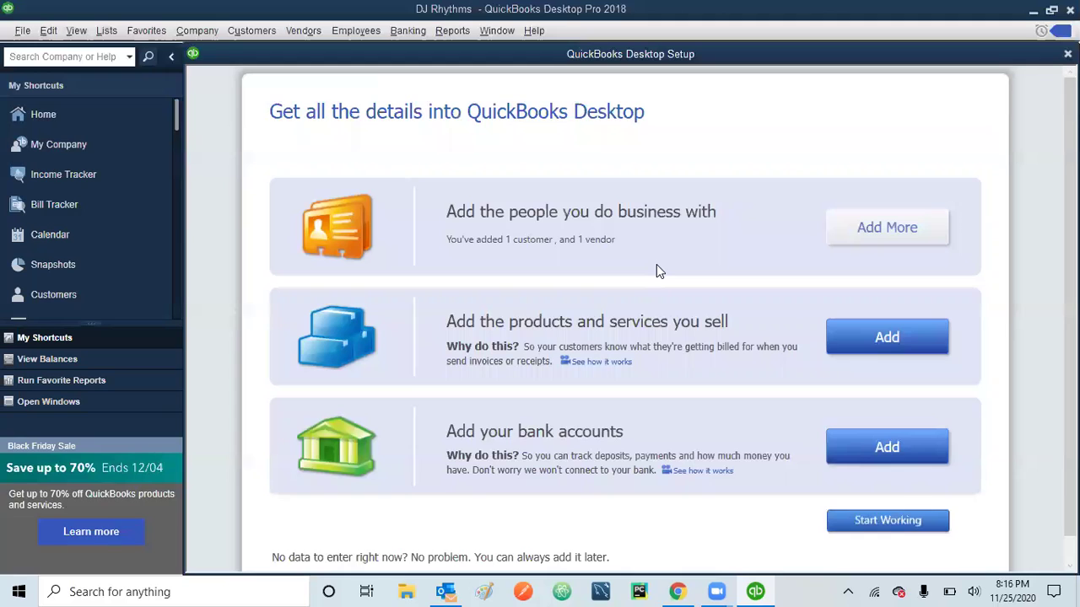
{"action": "left_click", "coordinate": [896, 337]}
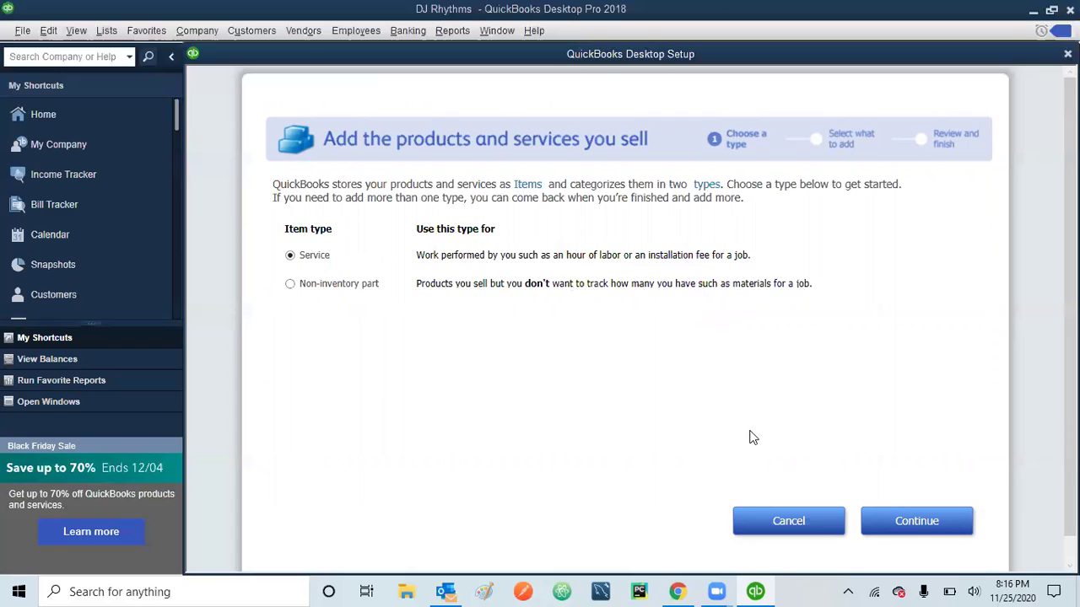
{"action": "left_click", "coordinate": [916, 530]}
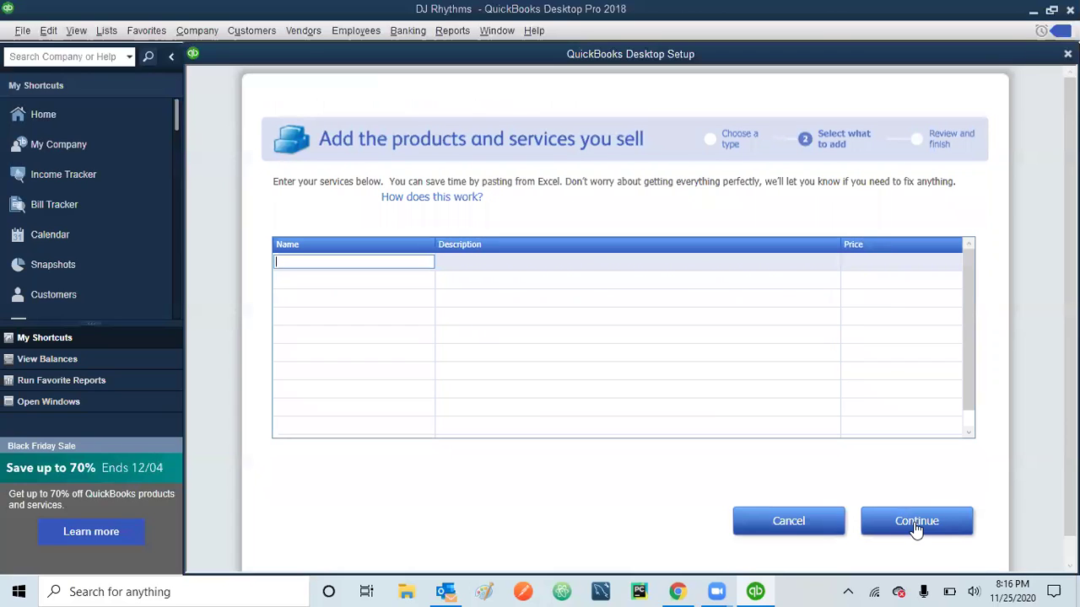
- Add service '110 Corporate Base Package', described 'Live Turntable, 1 DJ, Light Show - 1 hour', priced 75
{"action": "type", "text": "110 Corporate Base Package"}
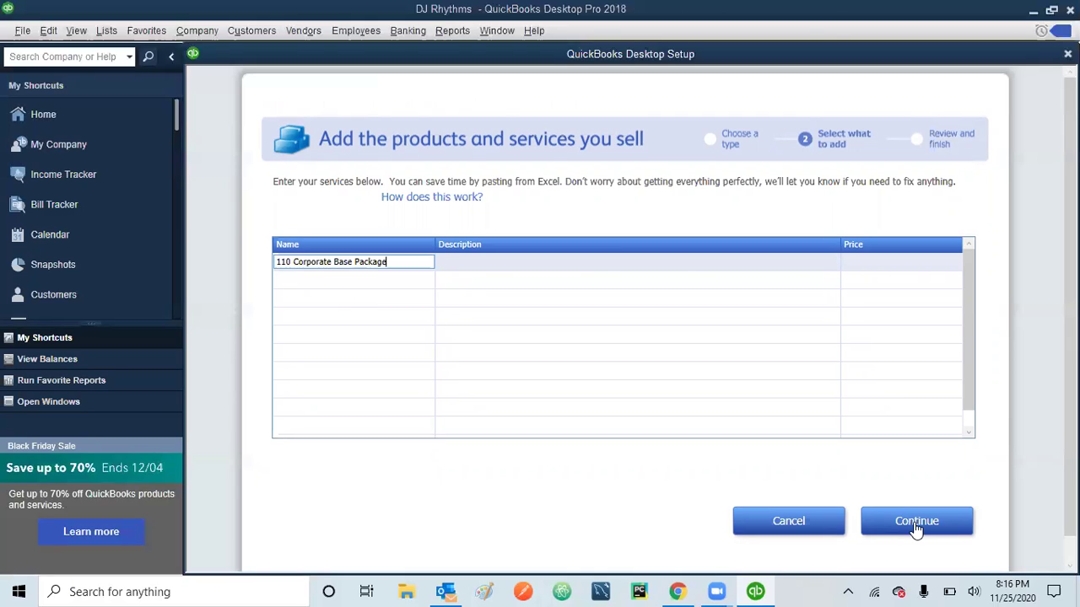
{"action": "key", "text": "Tab"}
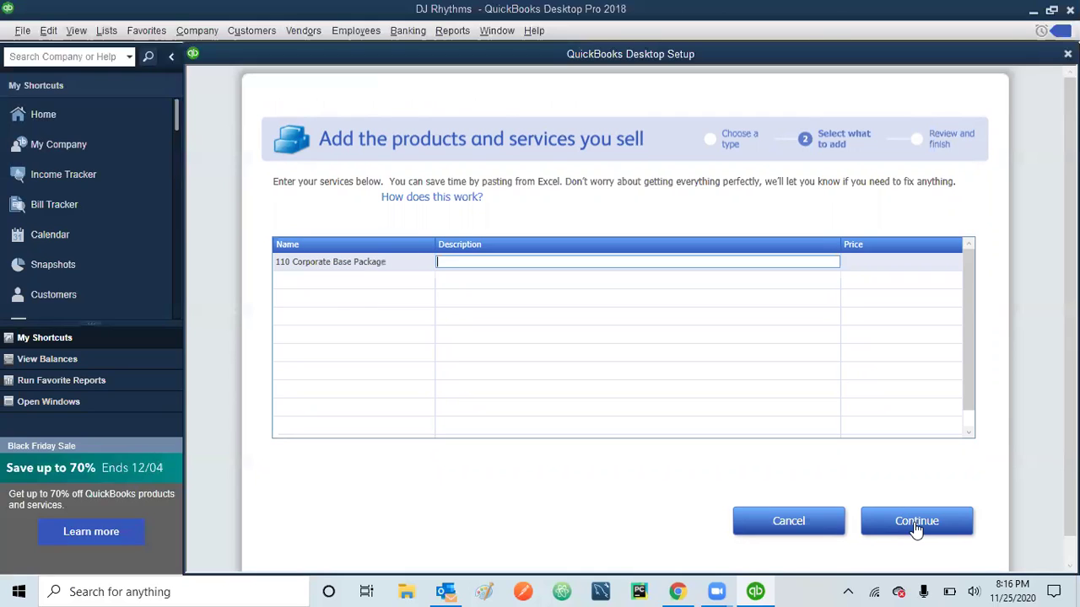
{"action": "type", "text": "Live Turntable, 1 DJ, Light Show - 1 hour"}
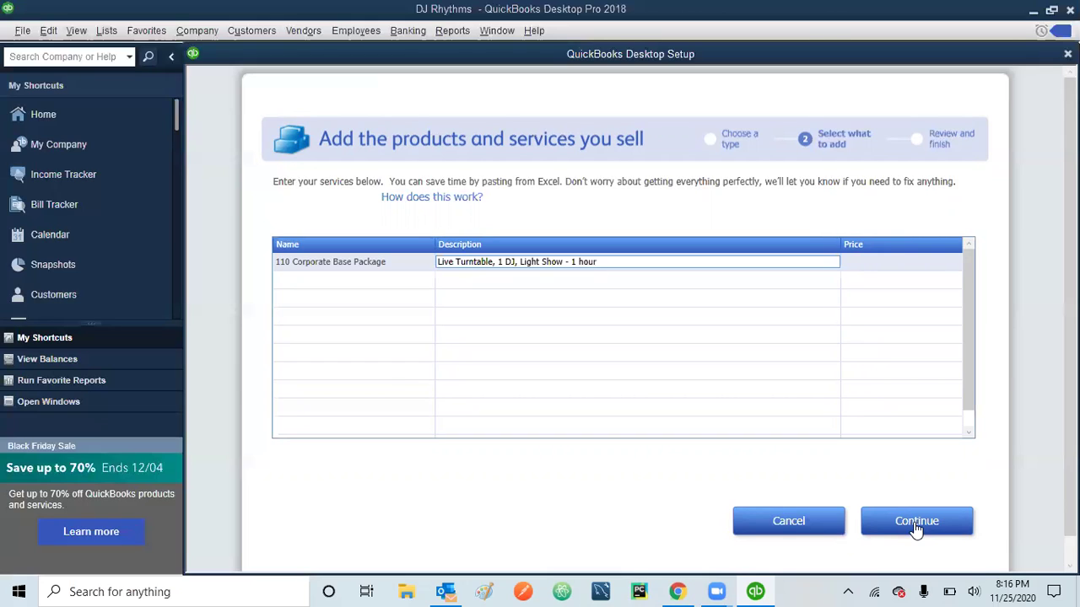
{"action": "key", "text": "Tab"}
{"action": "type", "text": "75"}
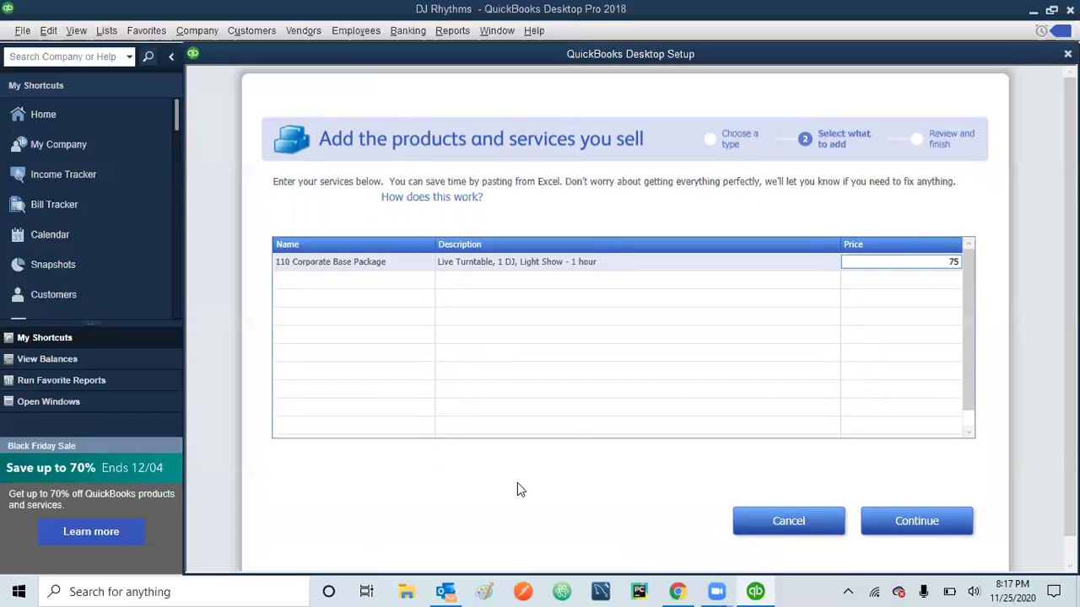
- Add service '210 Wedding Base Package' ('Live Turntable 2Djs, Light Show - 1 hour') at 150, then confirm both services
{"action": "left_click", "coordinate": [295, 281]}
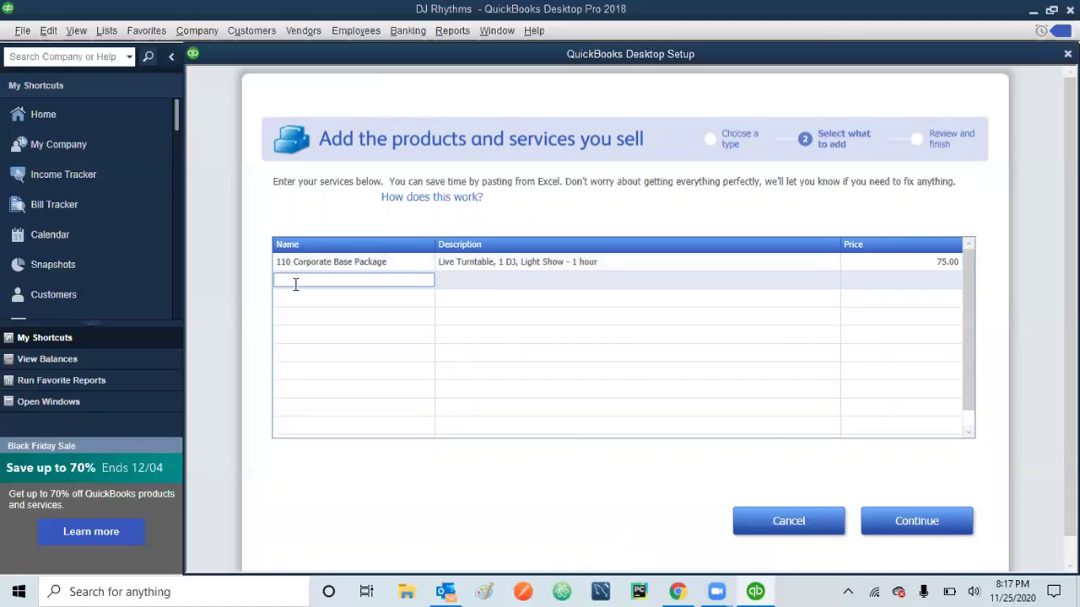
{"action": "type", "text": "210"}
{"action": "type", "text": "Wedding Base Package"}
{"action": "key", "text": "Tab"}
{"action": "type", "text": "Live Turntable "}
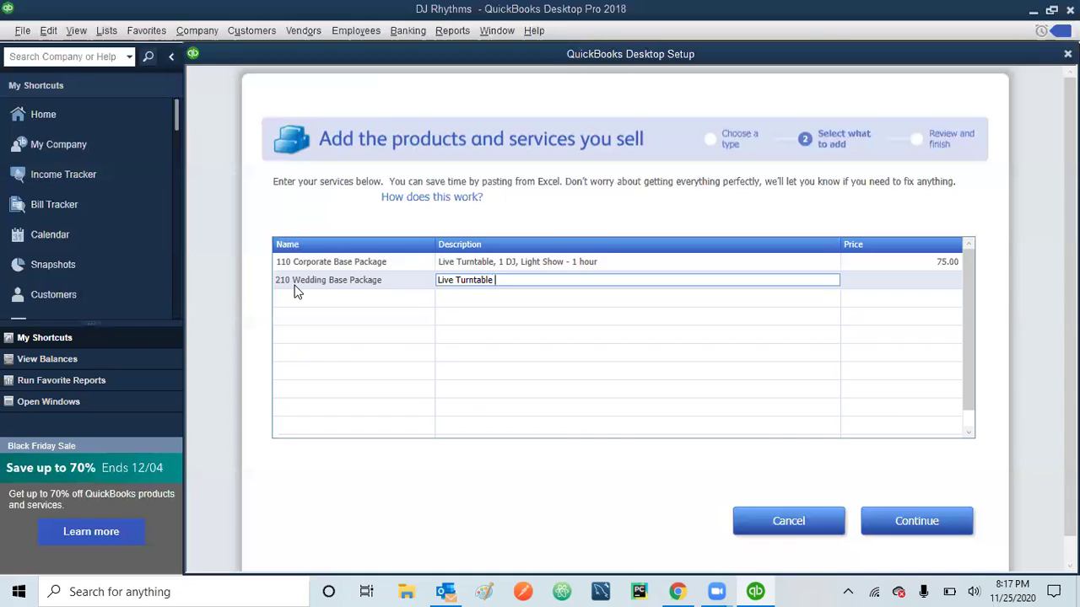
{"action": "type", "text": "2Djs, Light Show - 1 hour"}
{"action": "key", "text": "Tab"}
{"action": "type", "text": "150"}
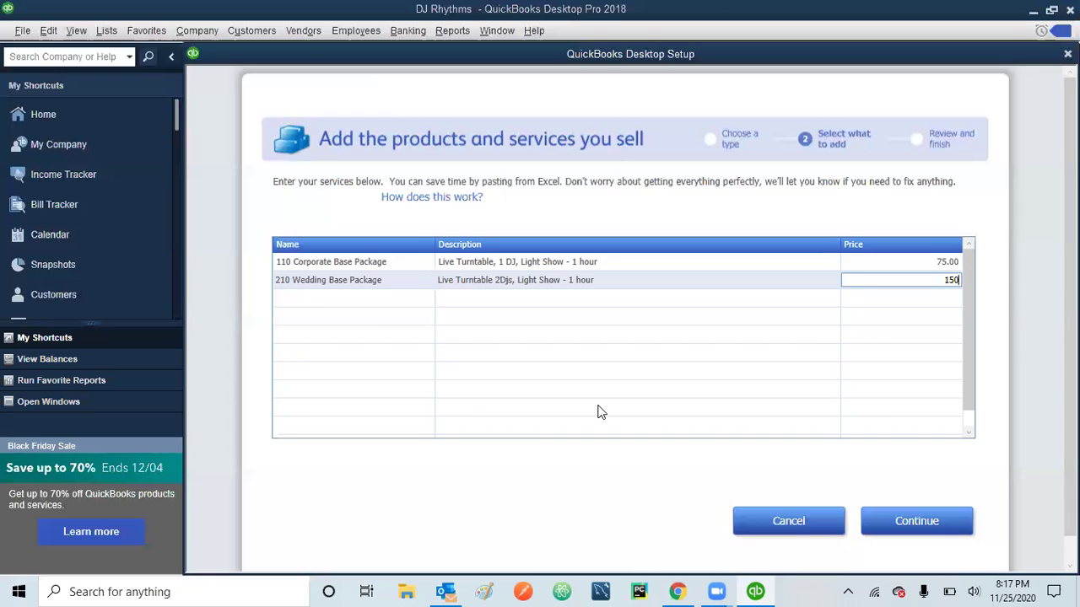
{"action": "left_click", "coordinate": [919, 523]}
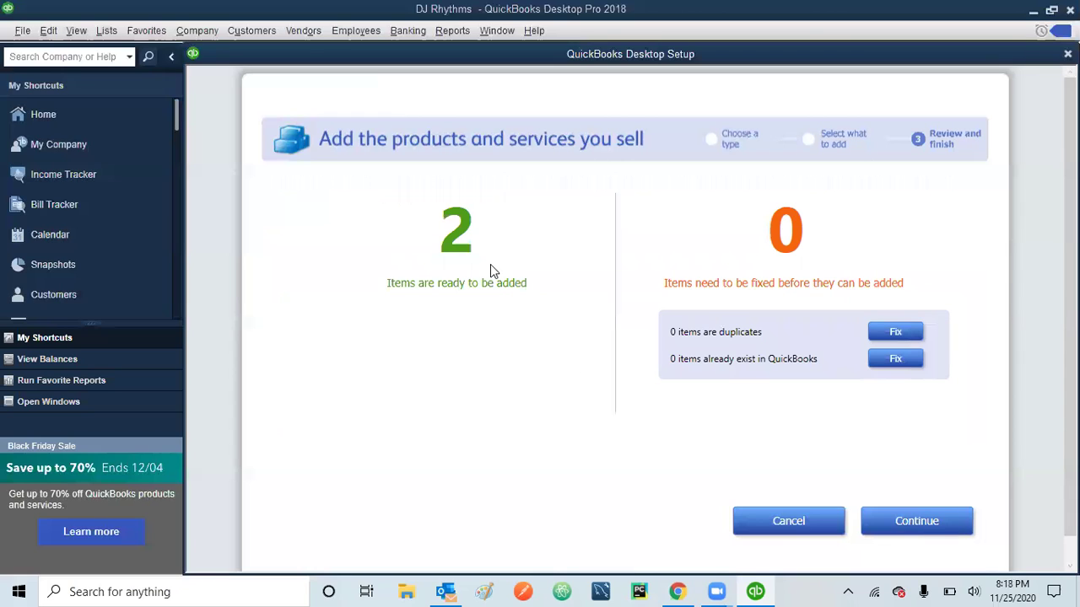
{"action": "left_click", "coordinate": [916, 523]}
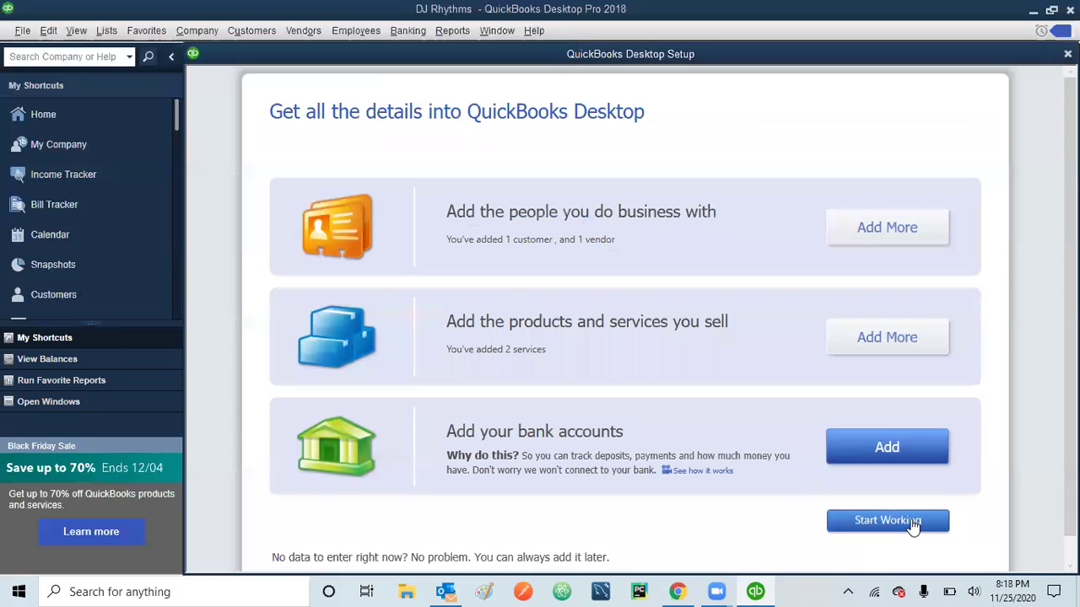
- Add a 'Checking' bank account with its account number, a 45000 opening balance and date 12/31/22
{"action": "left_click", "coordinate": [880, 454]}
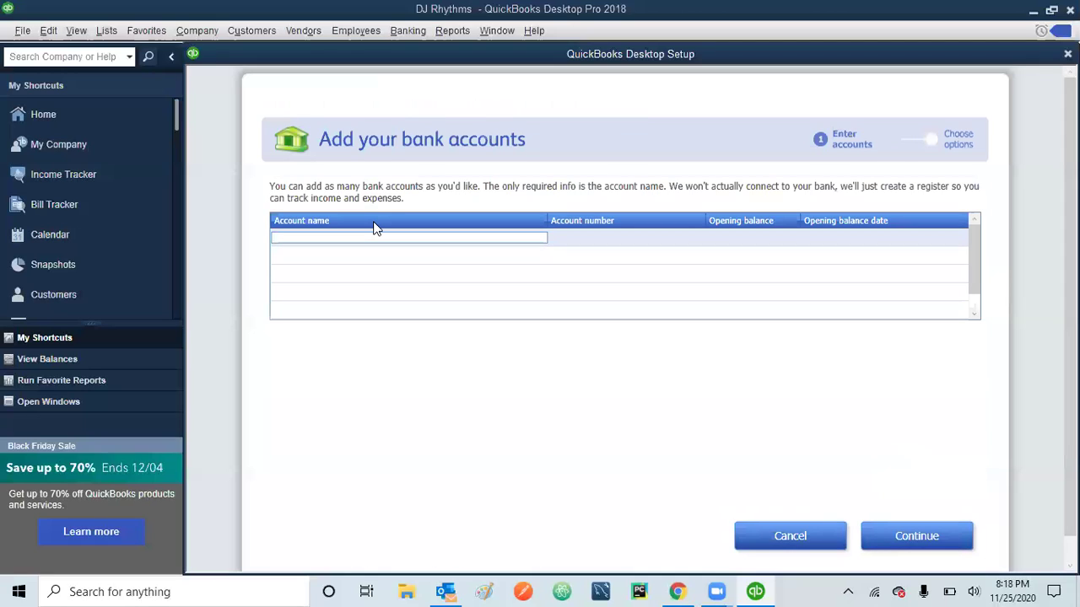
{"action": "type", "text": "Checking"}
{"action": "key", "text": "Tab"}
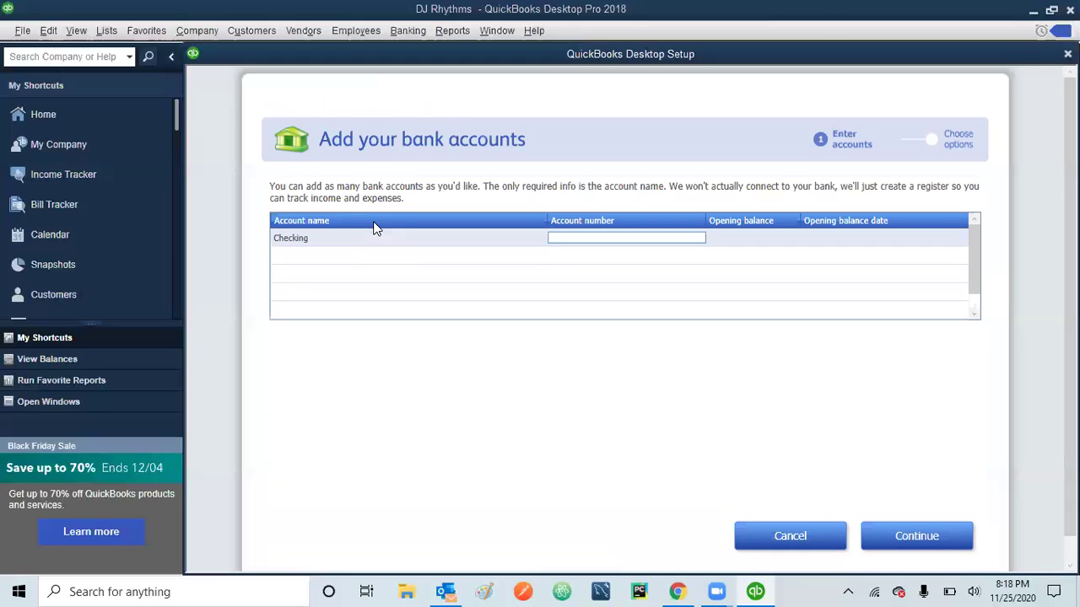
{"action": "key", "text": "Tab"}
{"action": "type", "text": "45000"}
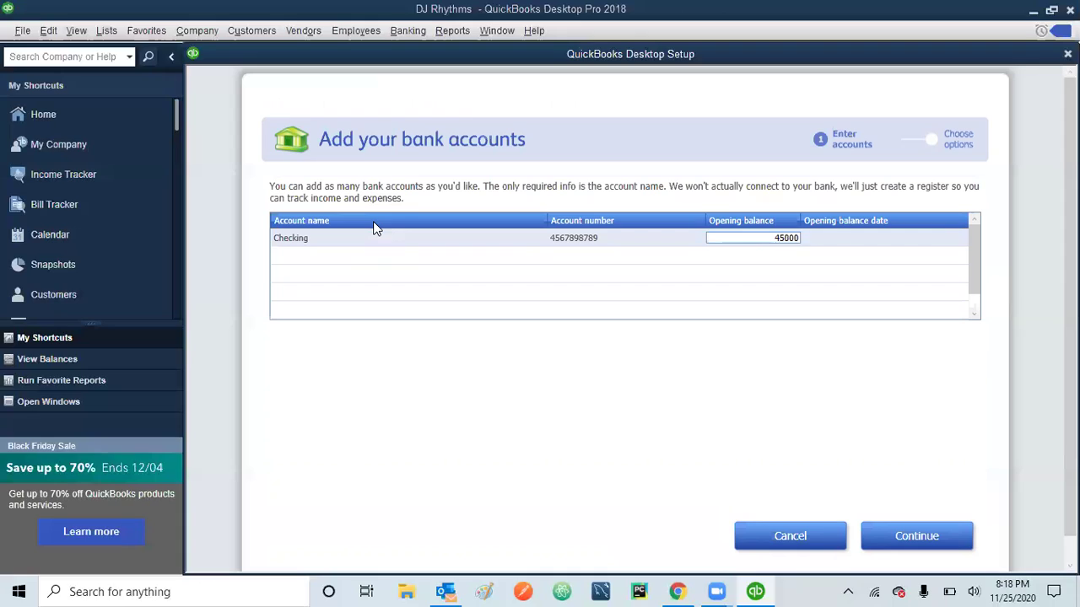
{"action": "key", "text": "Tab"}
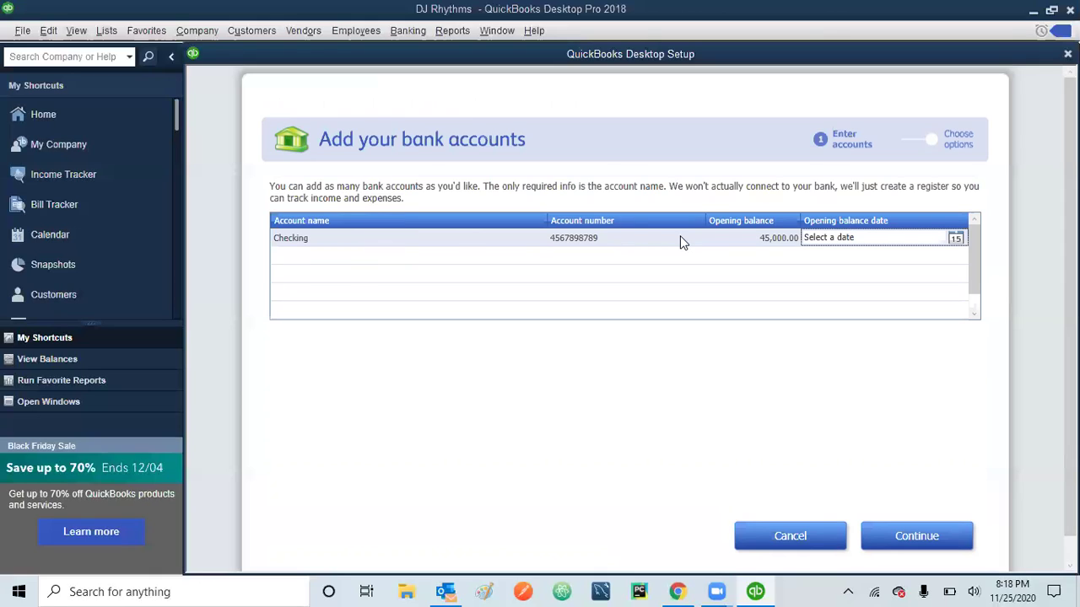
{"action": "left_click", "coordinate": [903, 236]}
{"action": "type", "text": "12/31/"}
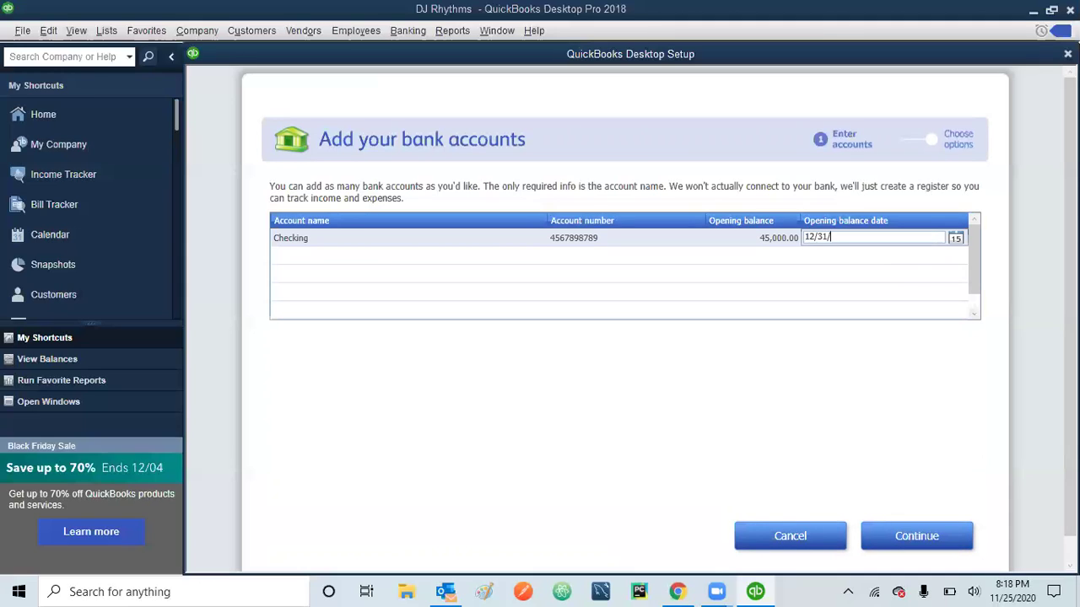
{"action": "type", "text": "22"}
{"action": "key", "text": "Tab"}
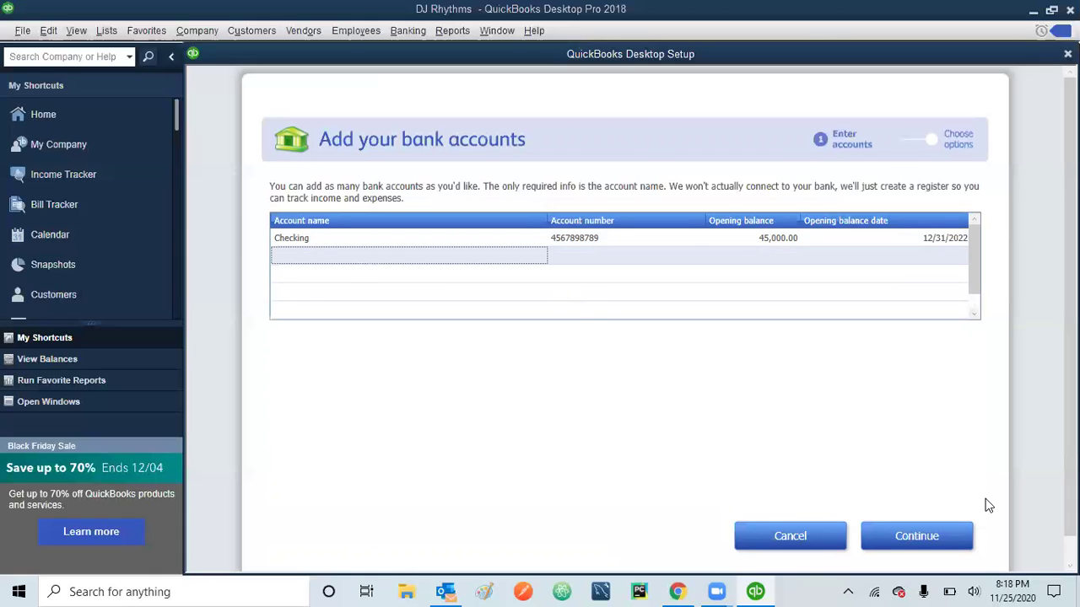
{"action": "left_click", "coordinate": [923, 544]}
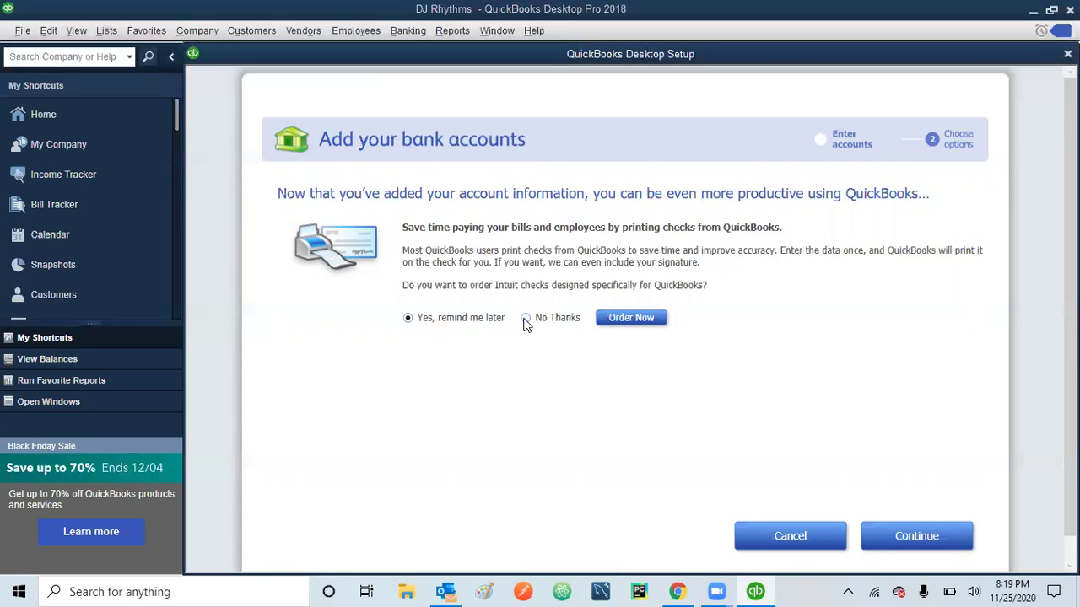
- Choose No Thanks to ordering Intuit checks and finish the bank account step
{"action": "left_click", "coordinate": [524, 322]}
{"action": "left_click", "coordinate": [916, 537]}
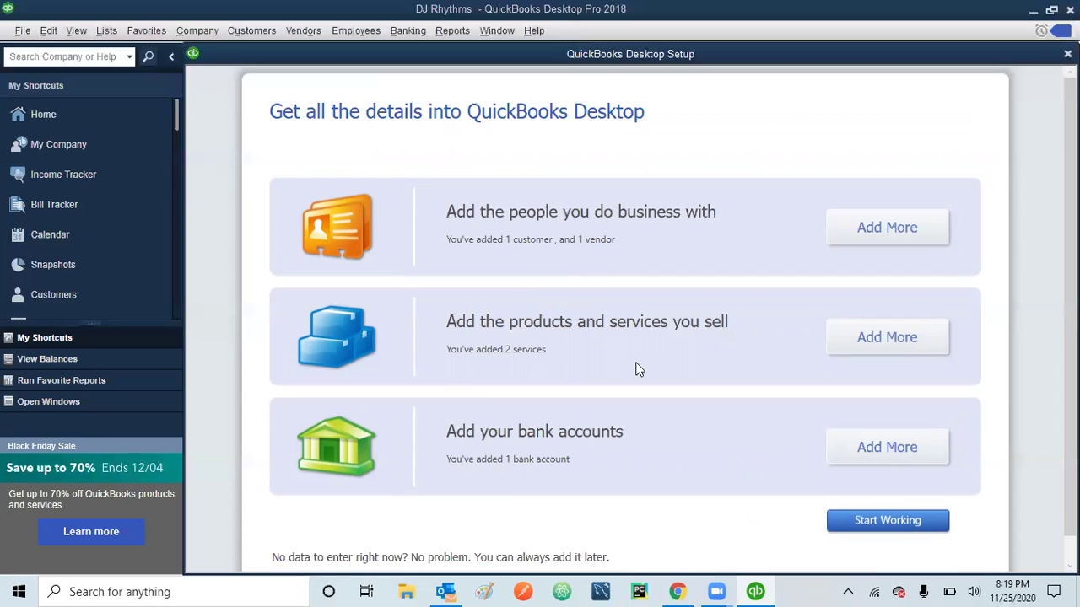
- Start working, close the Black Friday popup, sign in as not the admin, and accept the reminder
{"action": "left_click", "coordinate": [888, 521]}
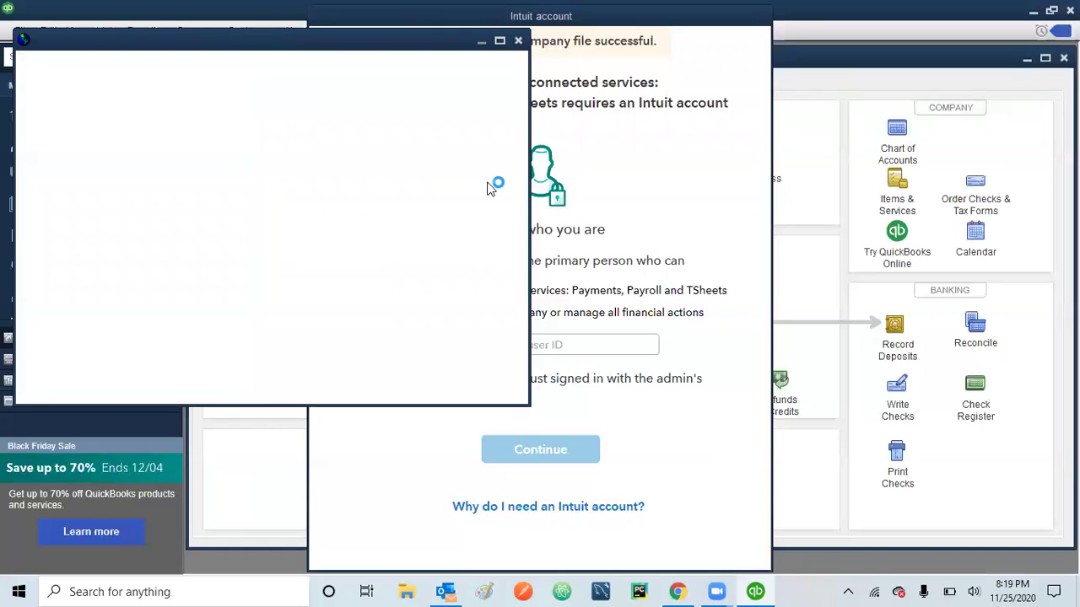
{"action": "left_click", "coordinate": [518, 42]}
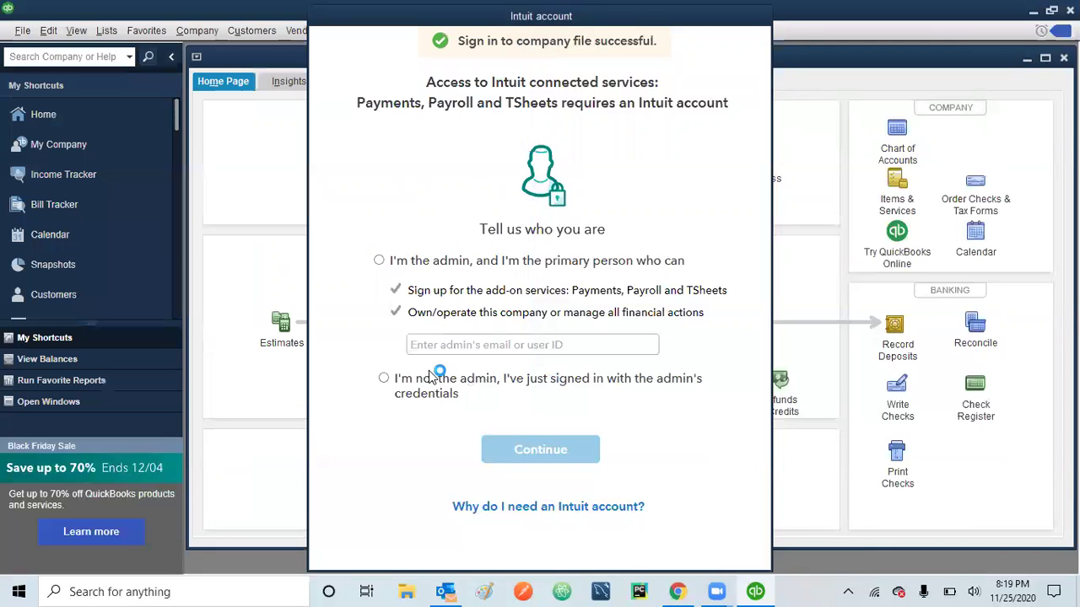
{"action": "left_click", "coordinate": [384, 379]}
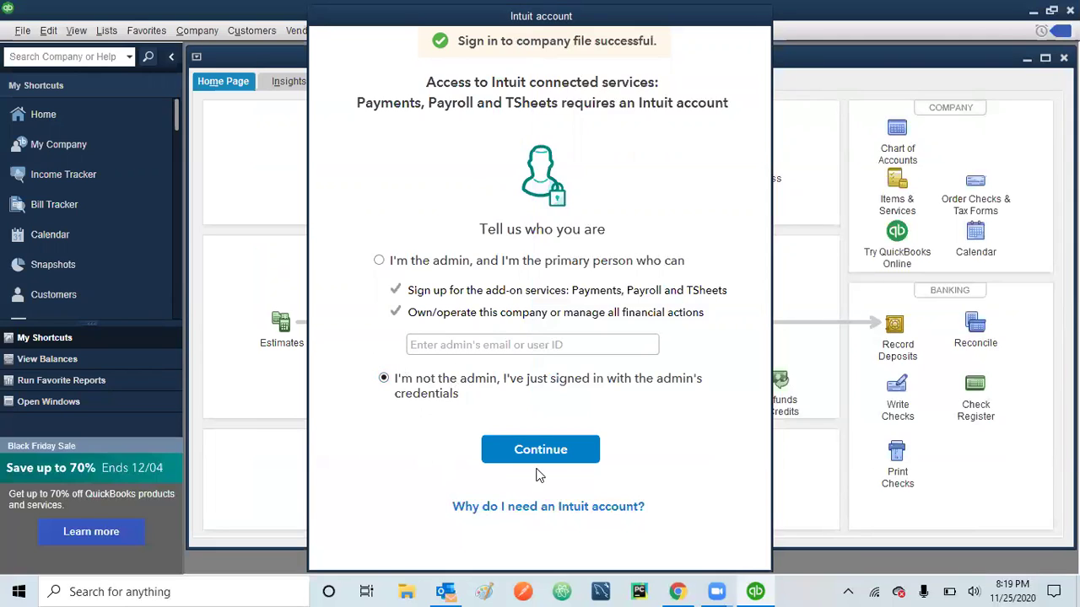
{"action": "left_click", "coordinate": [563, 454]}
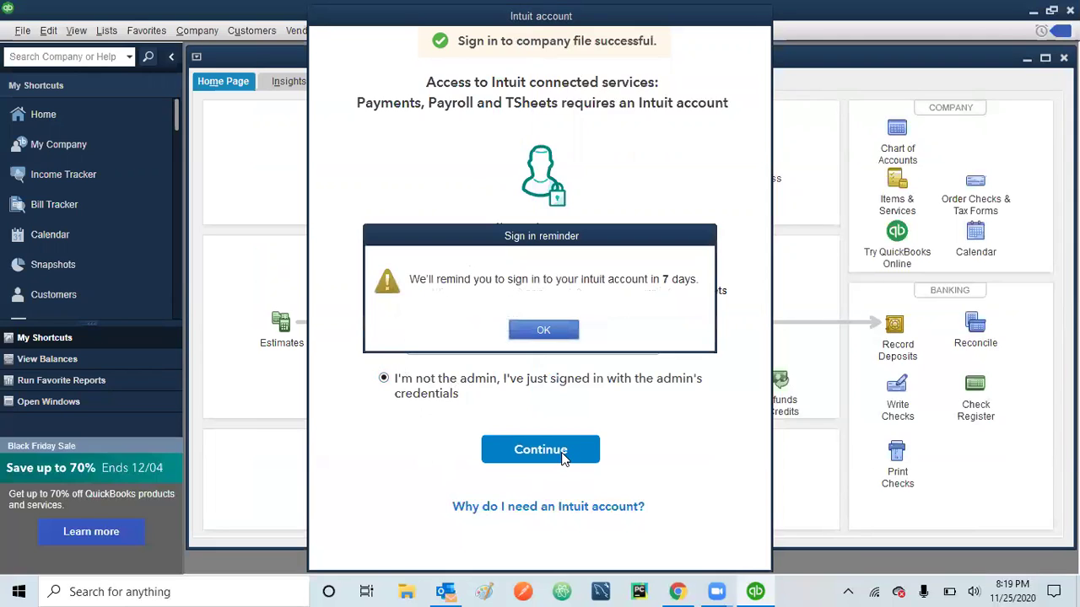
{"action": "left_click", "coordinate": [544, 332]}
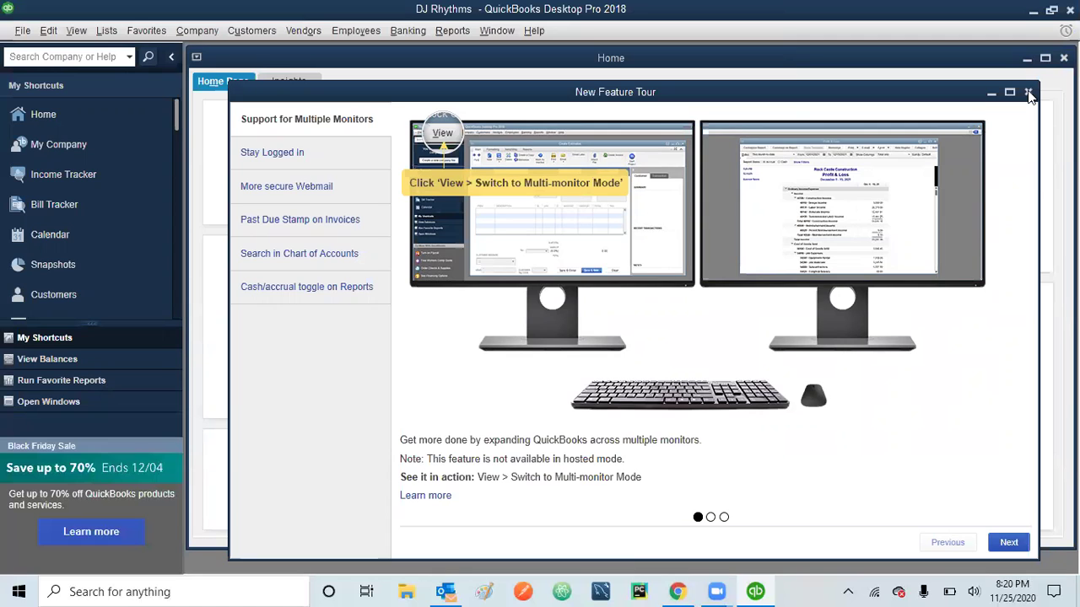
- Close the New Feature Tour window and maximize the Home page window
{"action": "left_click", "coordinate": [1029, 93]}
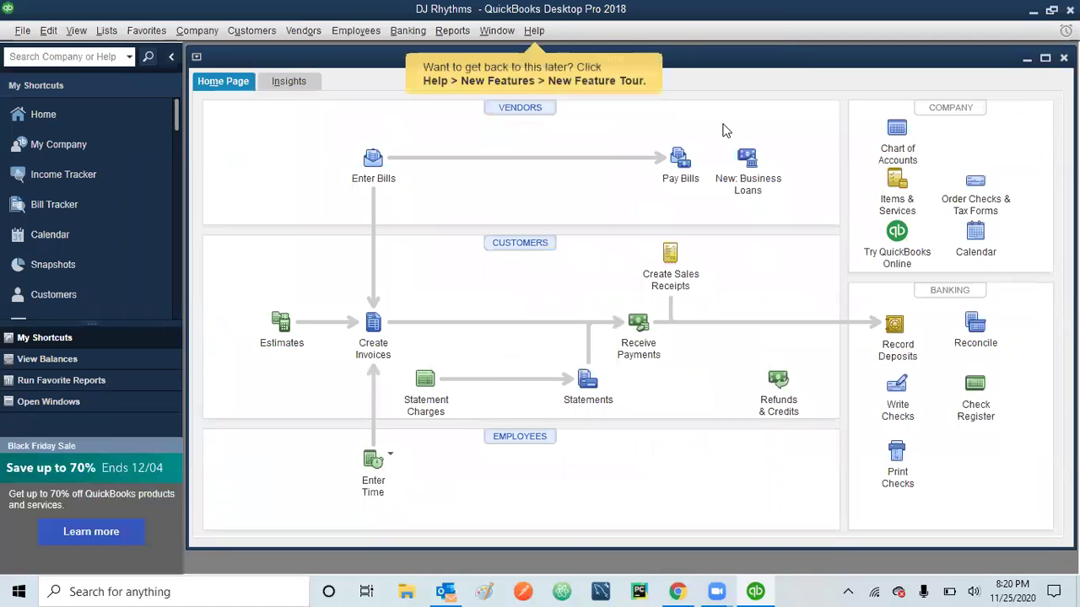
{"action": "left_click", "coordinate": [1044, 58]}
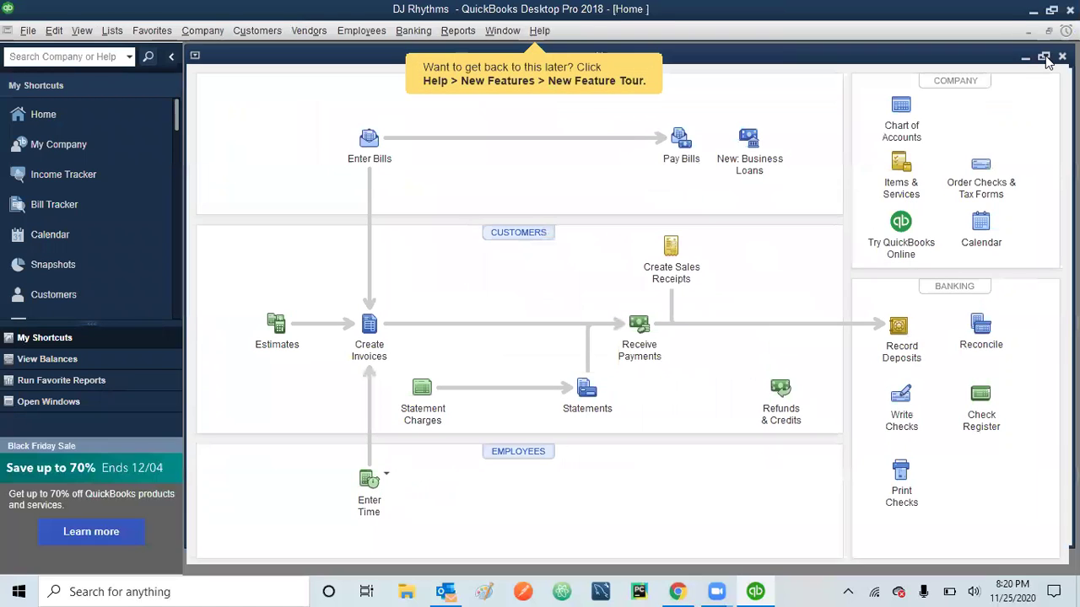